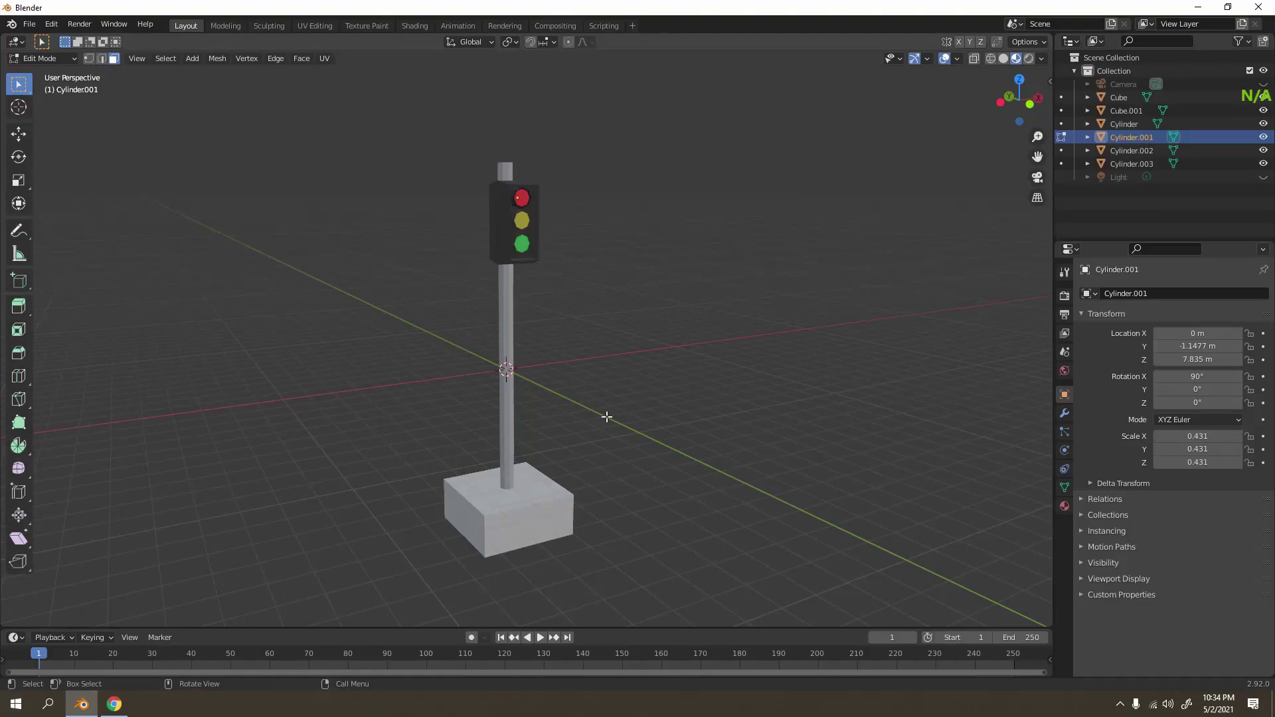
Select all parts of the finished traffic light in Object Mode and hide them.
middle_click_drag(611, 404, 677, 404, "shift")
scroll(677, 404, "up", 3)
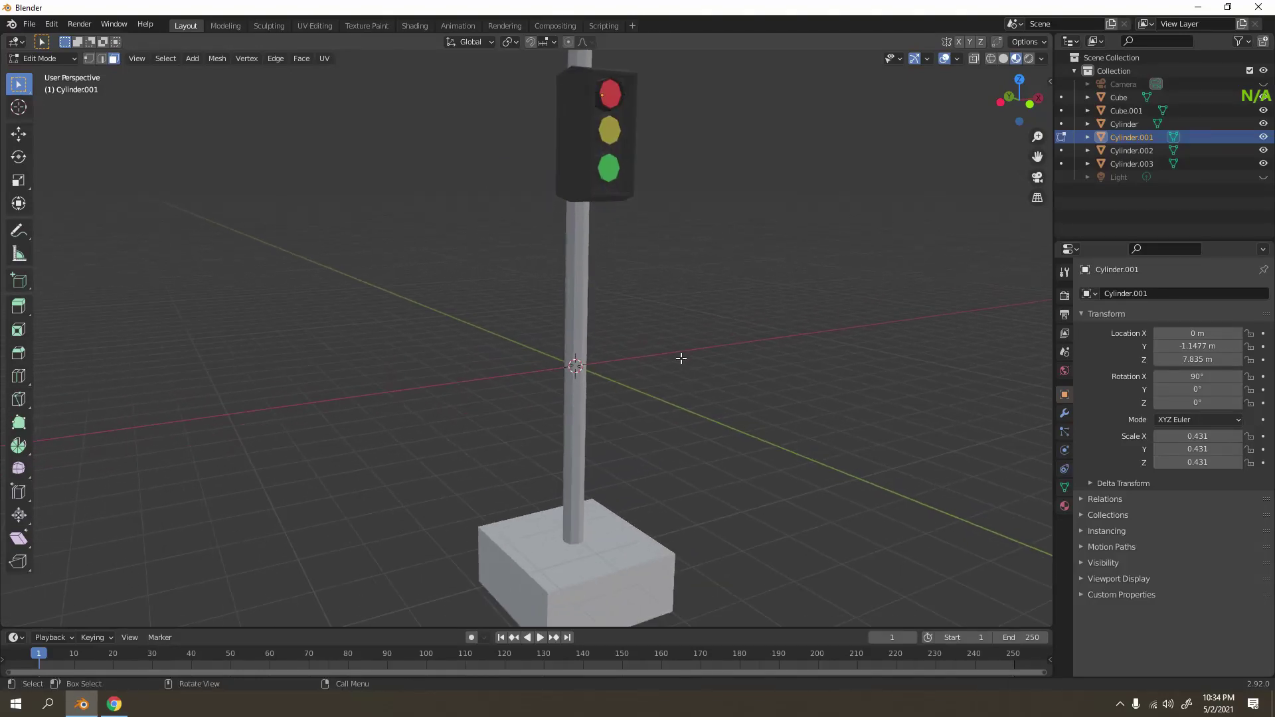
scroll(680, 358, "down", 3)
middle_click_drag(655, 358, 549, 345)
scroll(692, 335, "up", 2)
scroll(415, 239, "down", 3)
left_click_drag(356, 157, 636, 523)
key("Tab")
left_click_drag(344, 158, 735, 474)
key("h")
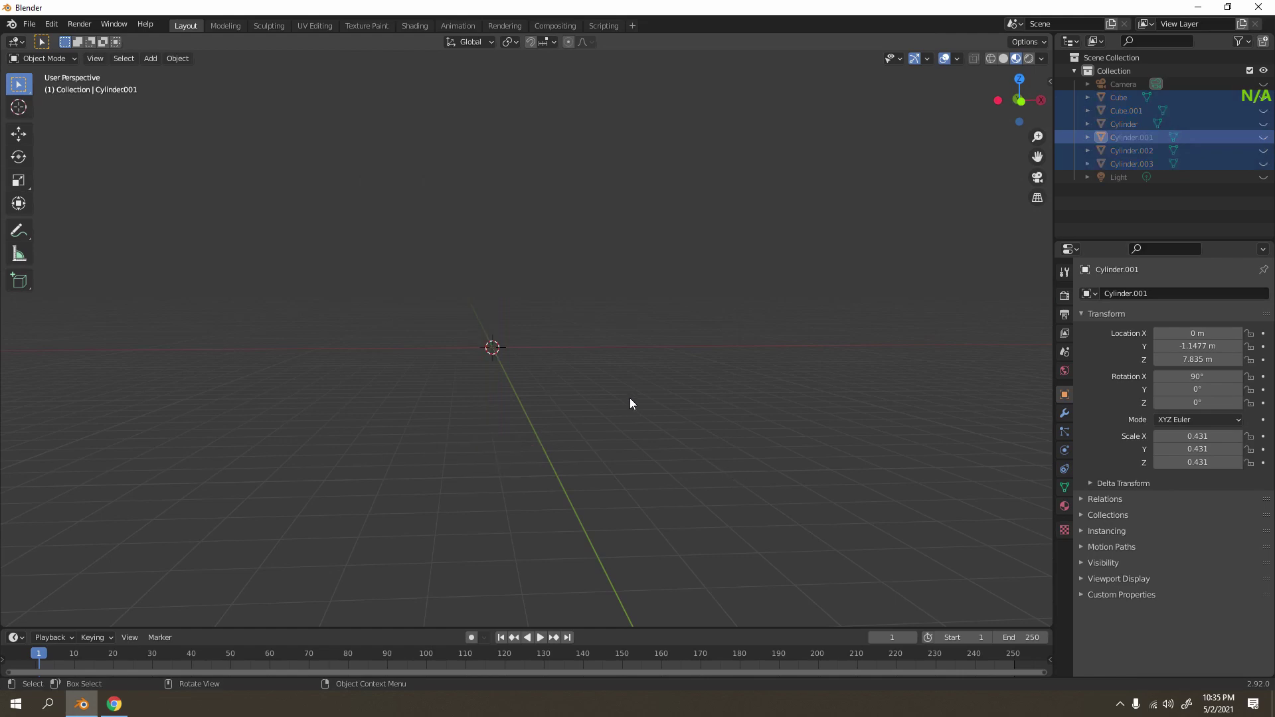
Add an 8-vertex cylinder at the origin and scale it uniformly to about 0.32.
key("KP_1")
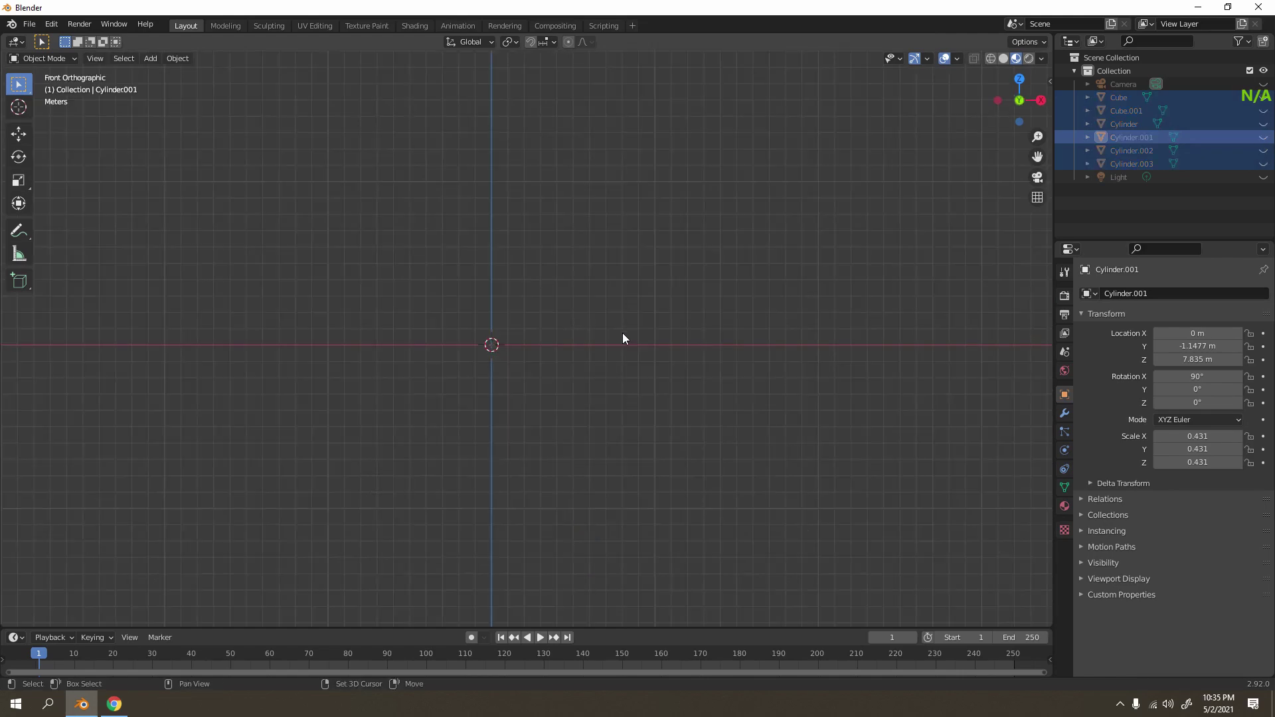
key("shift+a")
mouse_move(629, 330)
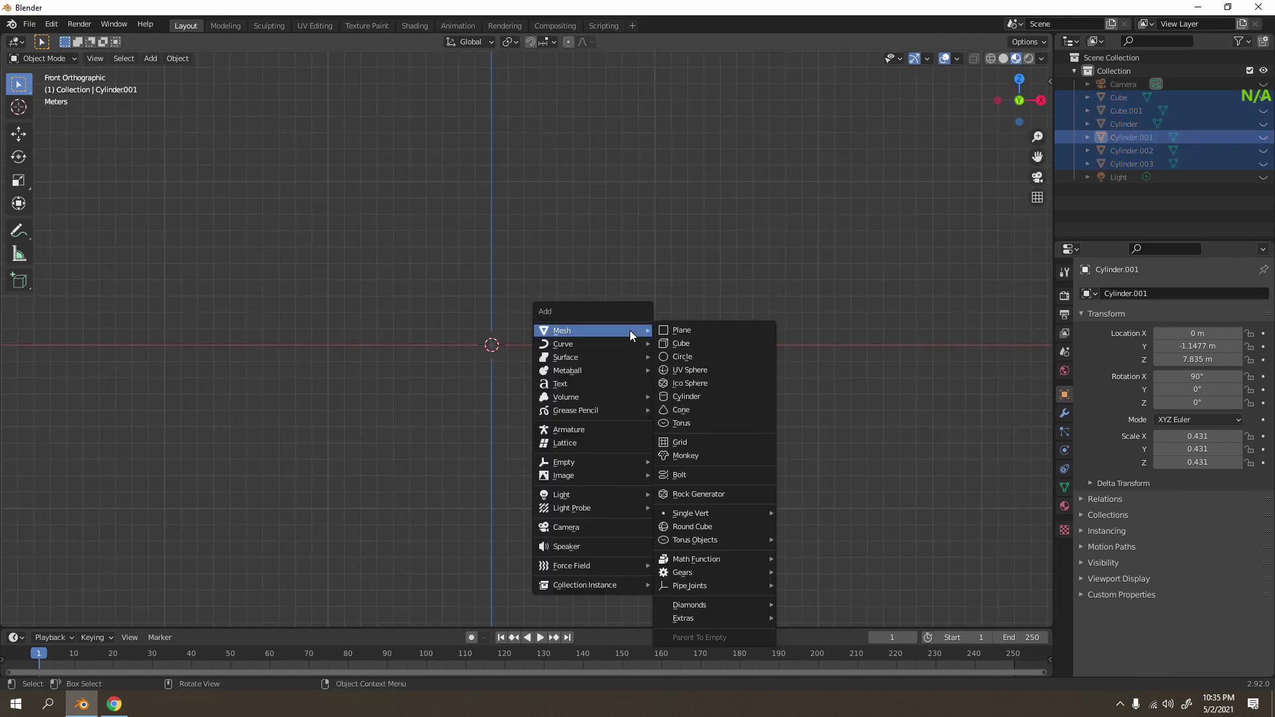
left_click(703, 396)
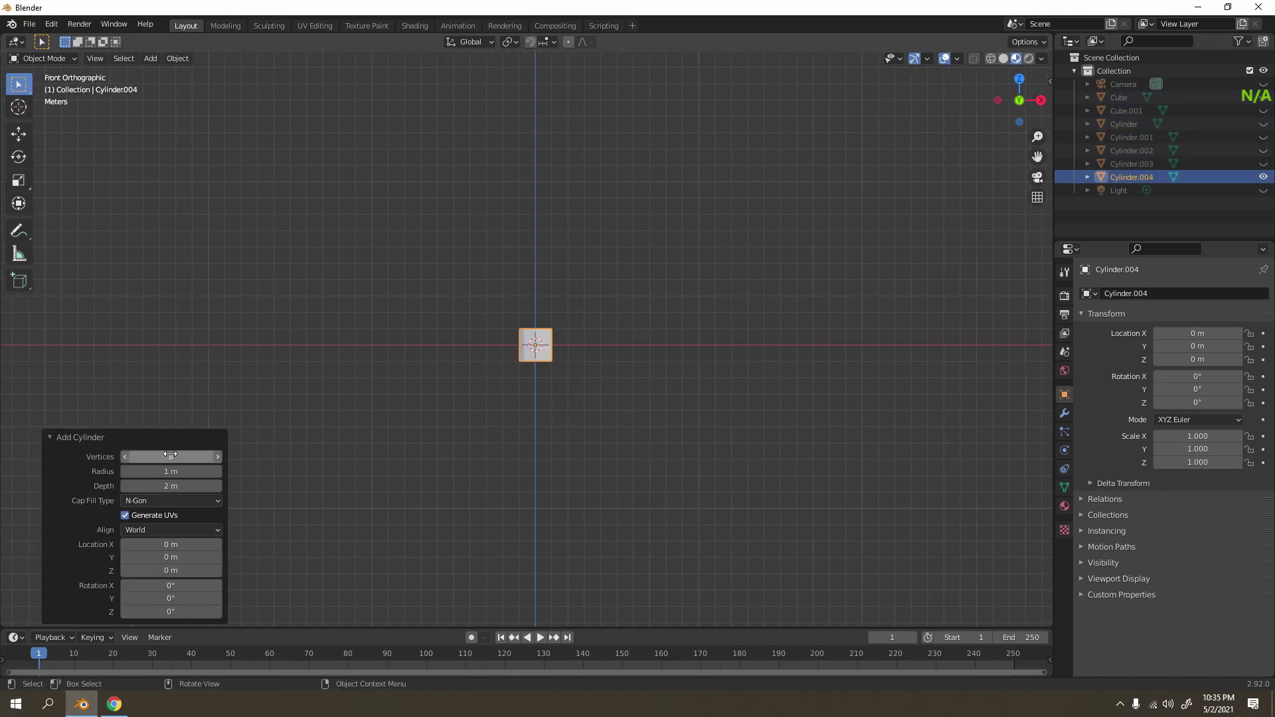
mouse_move(531, 358)
middle_mouse_down()
mouse_move(520, 358)
mouse_move(539, 357)
middle_mouse_up()
scroll(599, 365, "up", 4)
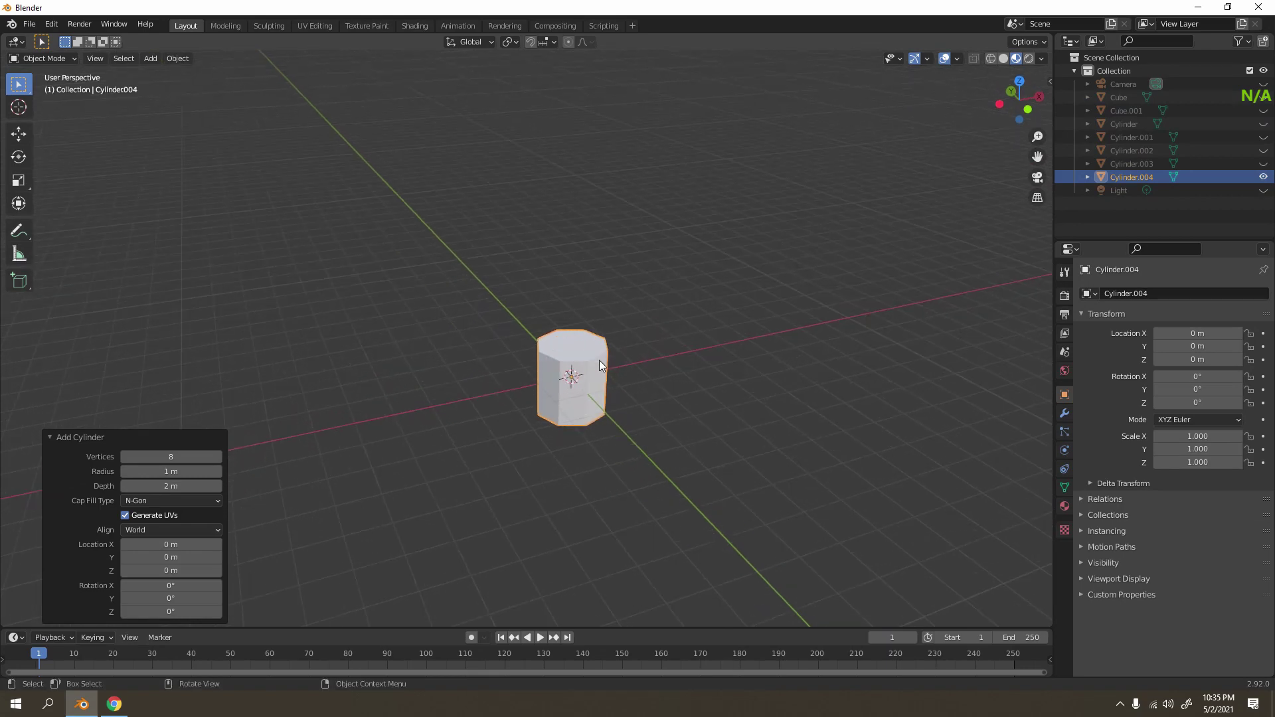
key("s")
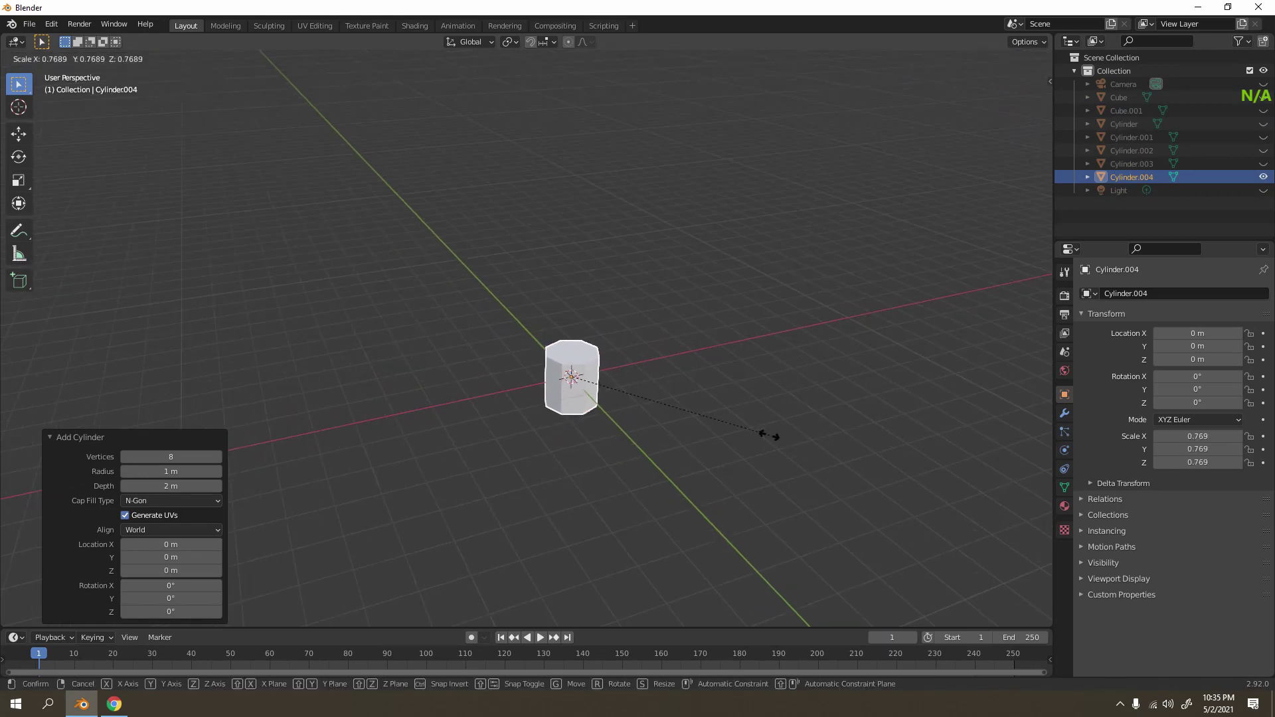
left_click(651, 409)
Extrude the cylinder's top face upward about 9 m along Z to form the pole.
key("KP_1")
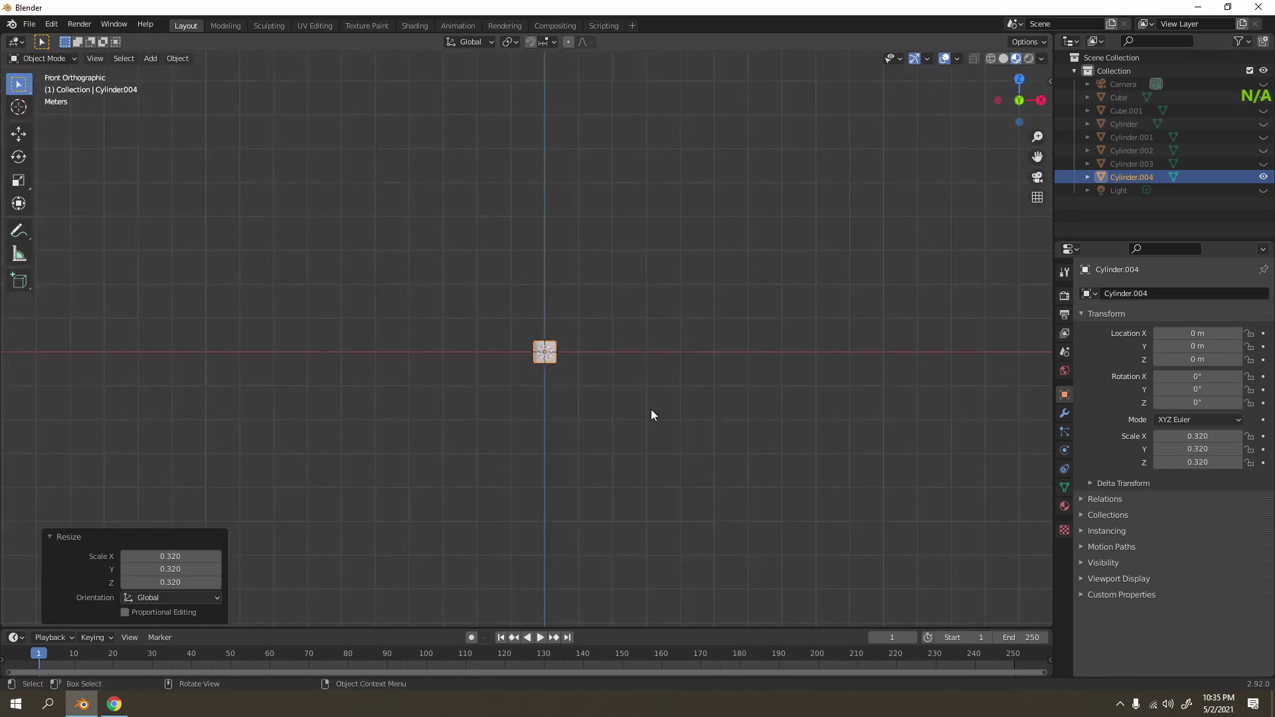
key("Tab")
middle_click_drag(655, 417, 526, 396)
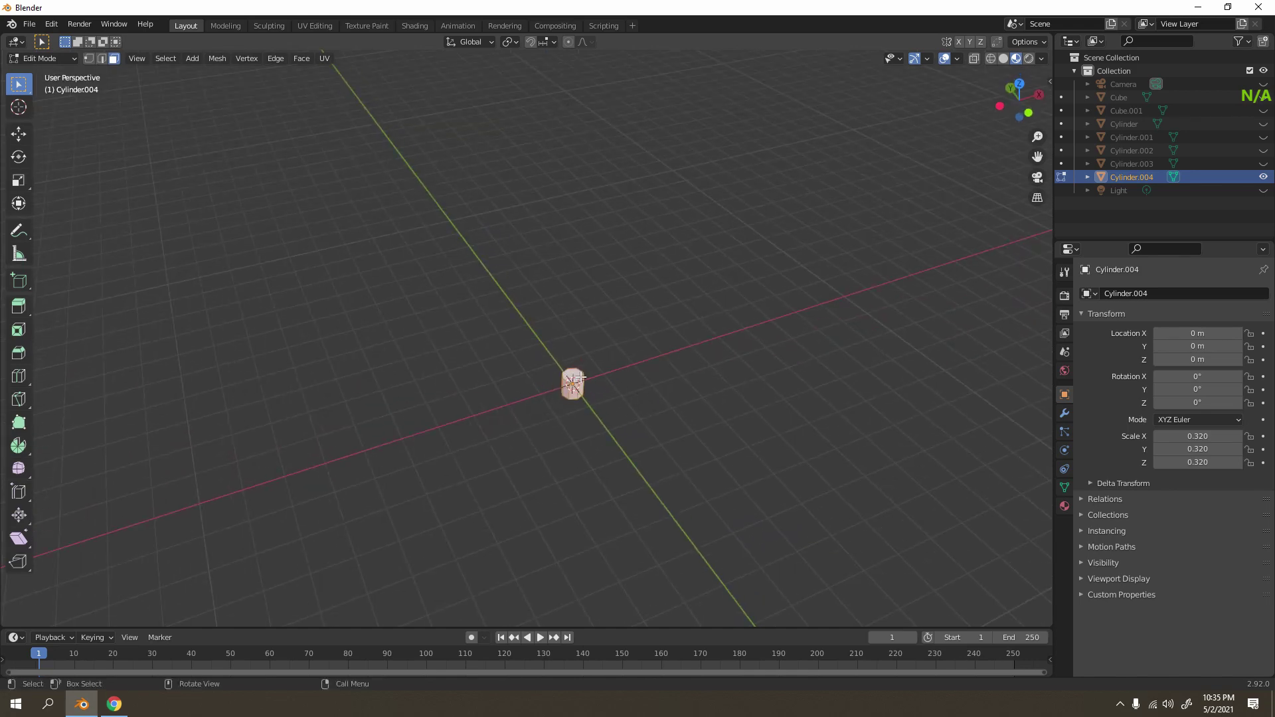
middle_click_drag(636, 406, 632, 380)
scroll(611, 372, "up", 6)
key("KP_1")
scroll(785, 364, "down", 5)
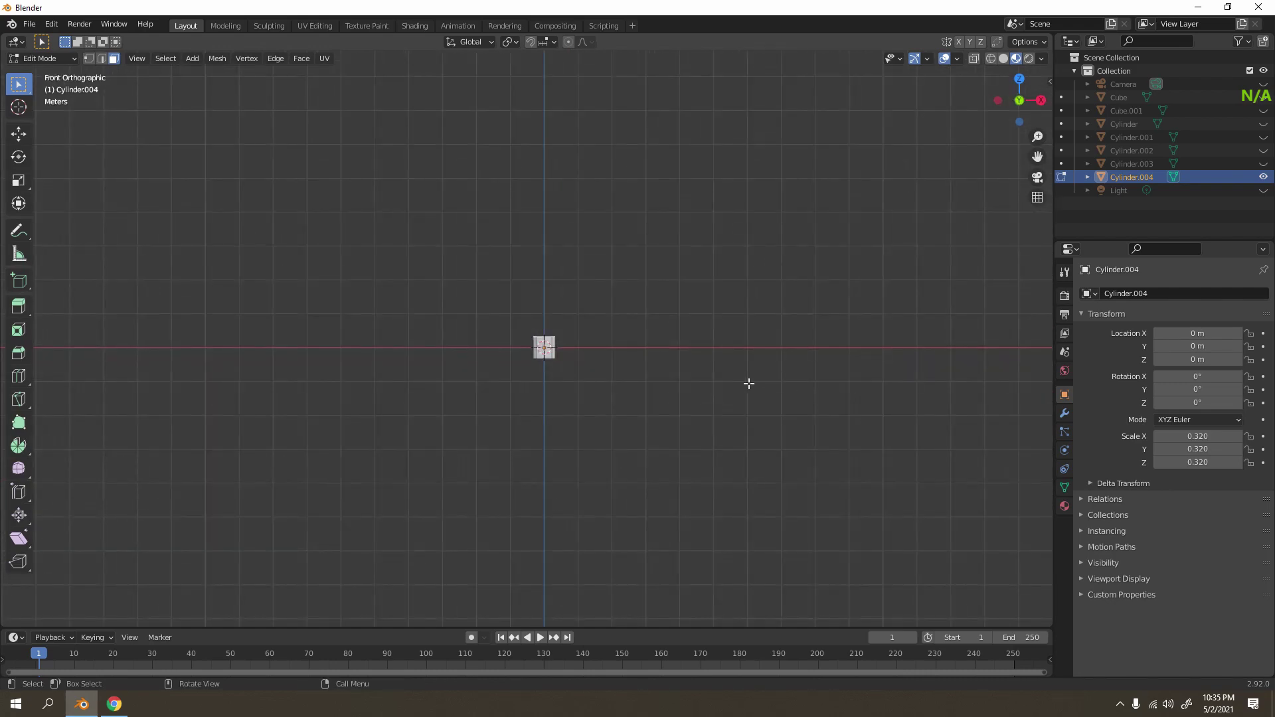
key("e")
key("z")
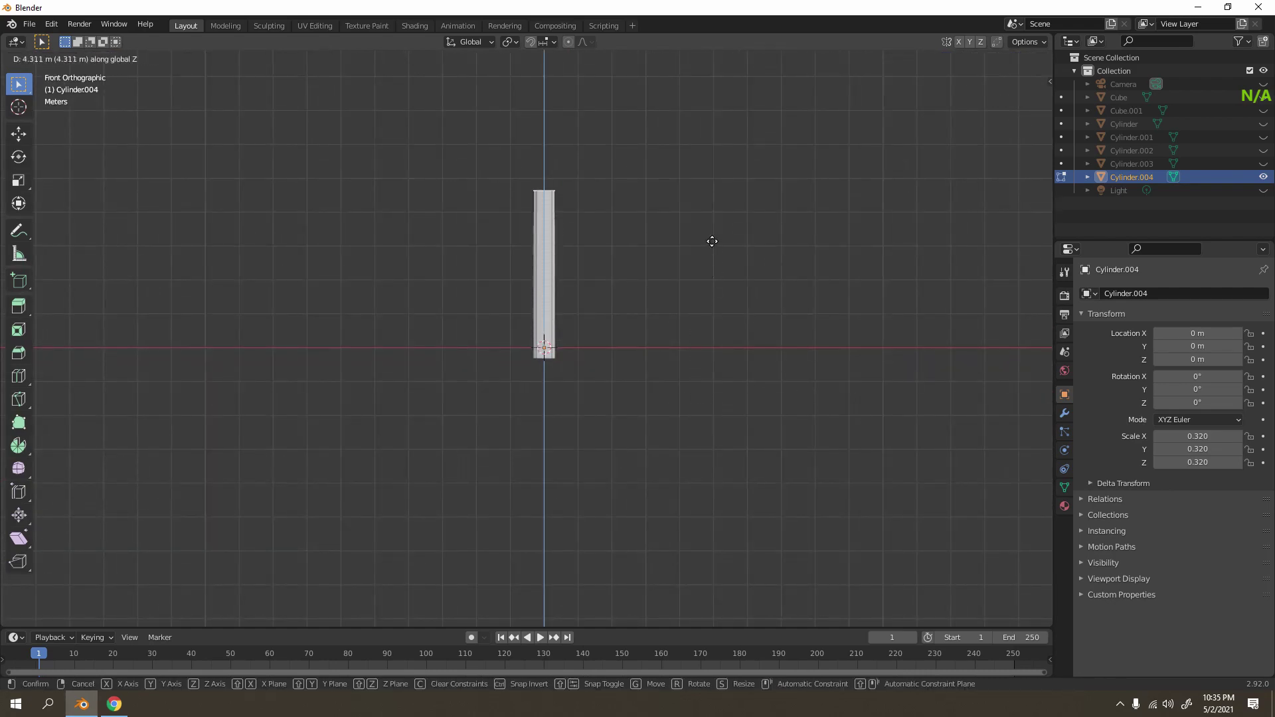
left_click(711, 95)
Raise the pole's top face further along Z to make the pole much taller, and return to Object Mode.
scroll(713, 146, "down", 2)
middle_click_drag(713, 177, 725, 296, "shift")
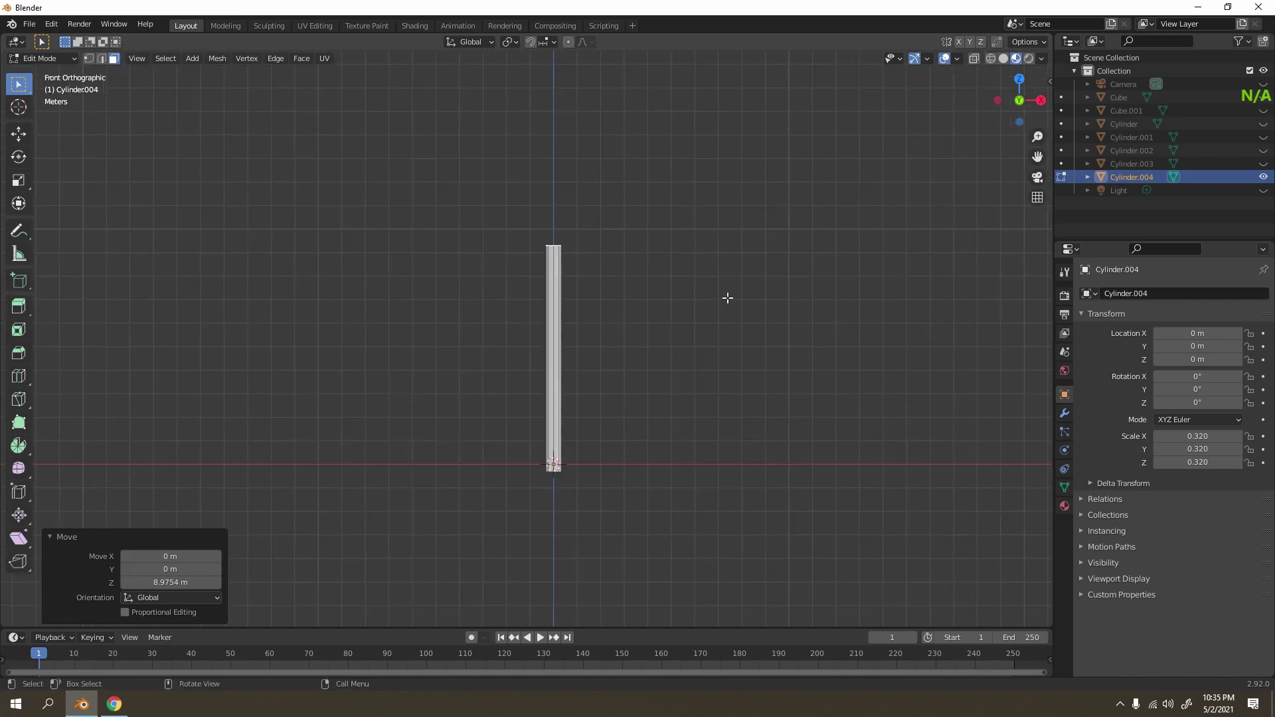
key("g")
key("z")
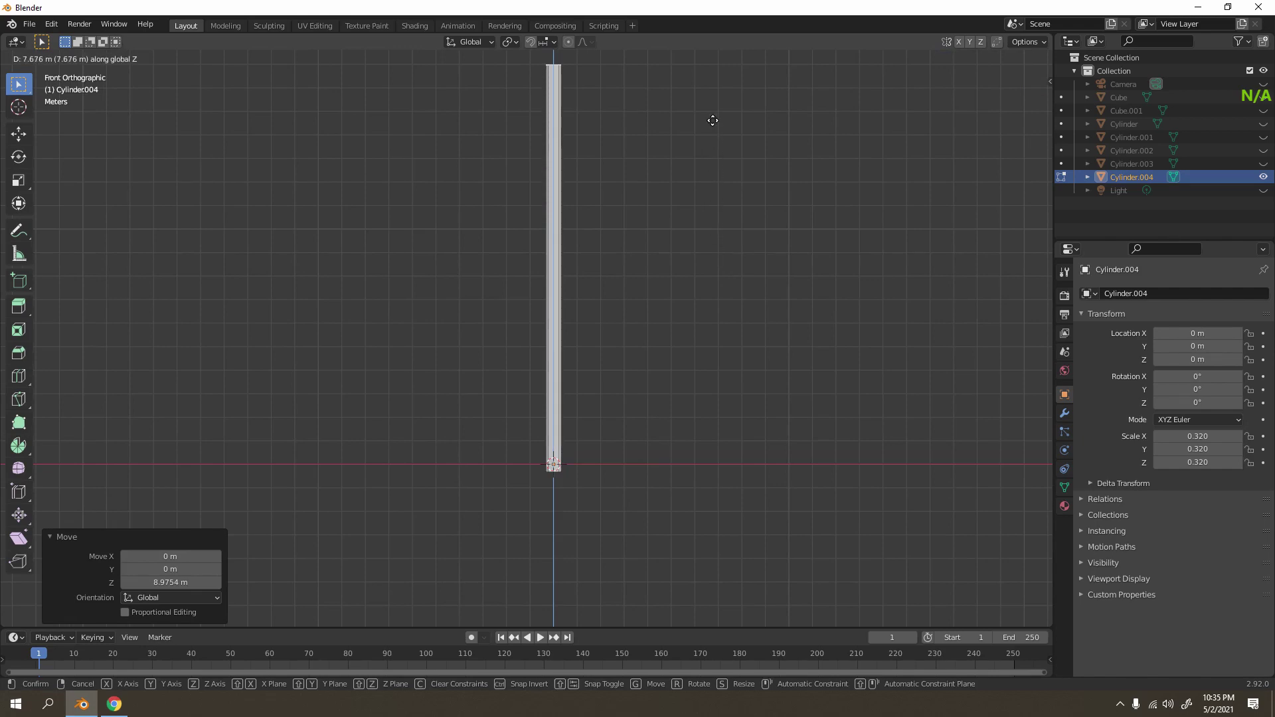
left_click(720, 140)
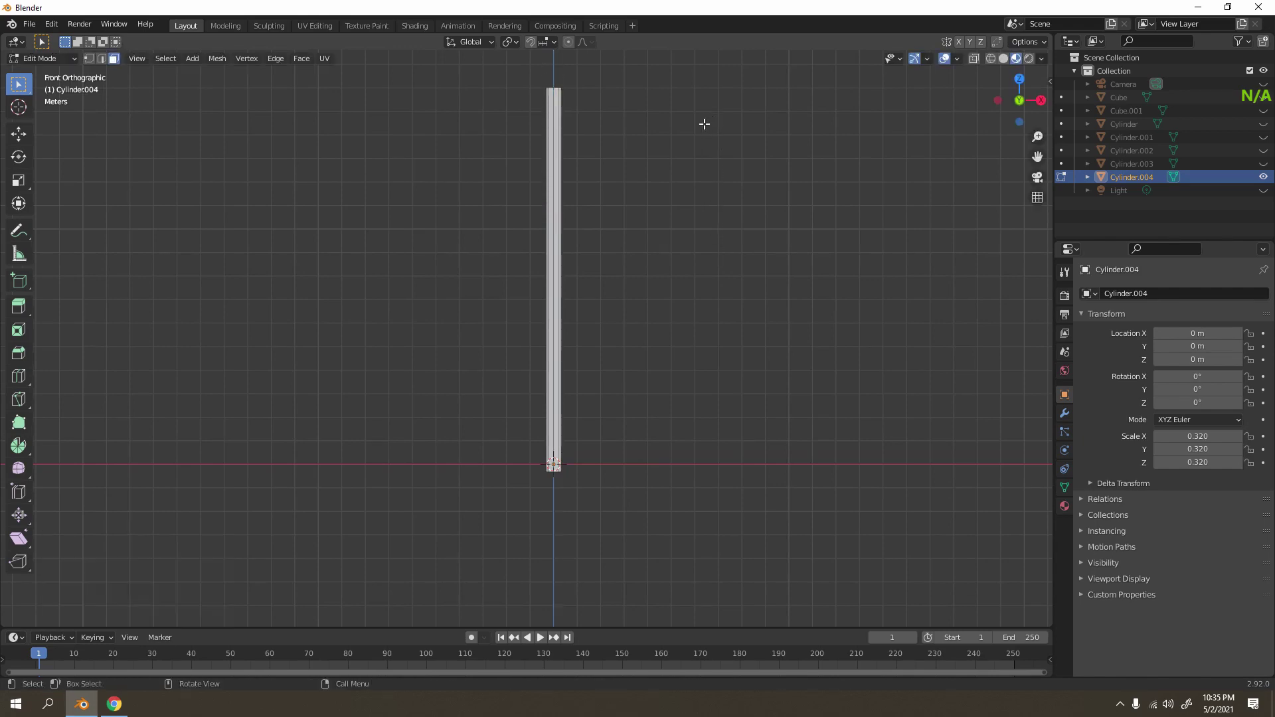
key("Tab")
Add a 2 m cube and move it about 14.76 m up along Z, just below the pole's tip.
middle_click_drag(638, 158, 704, 202)
left_click(704, 202)
key("shift+a")
mouse_move(697, 201)
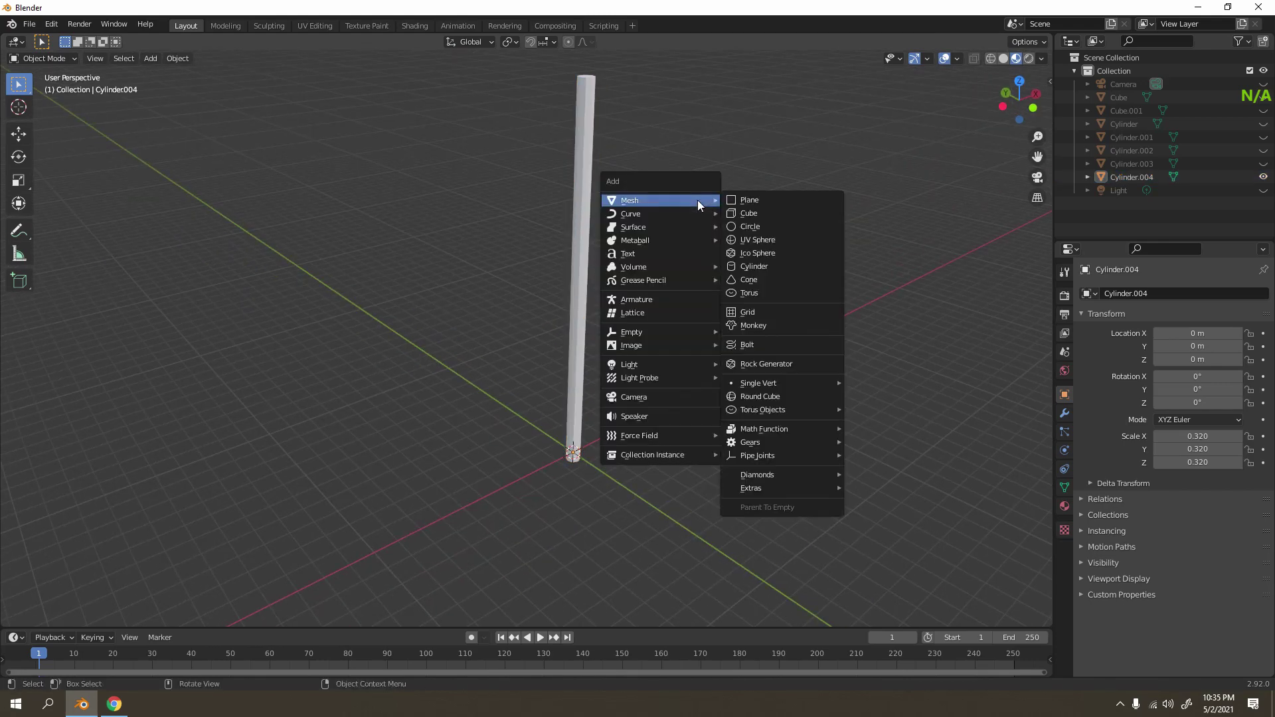
left_click(761, 212)
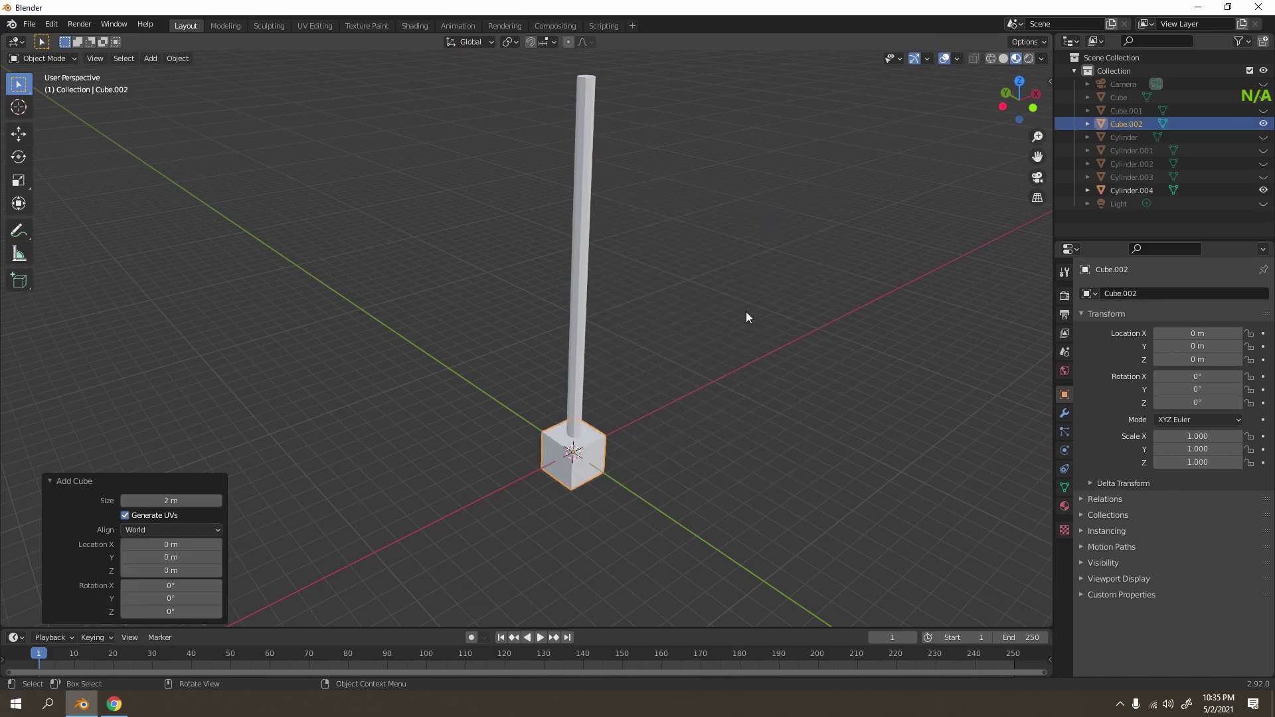
key("g")
key("z")
left_click(769, 89)
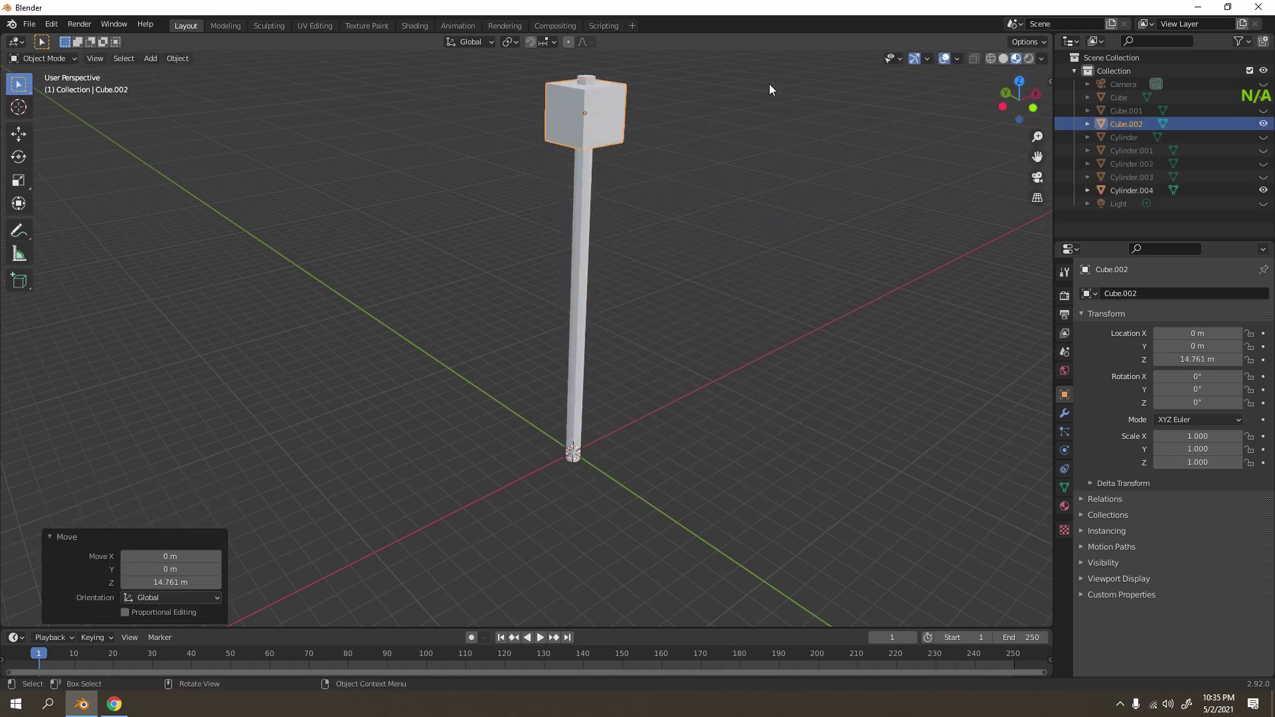
Scale the cube along Y to about 0.67 in the right view.
key("KP_3")
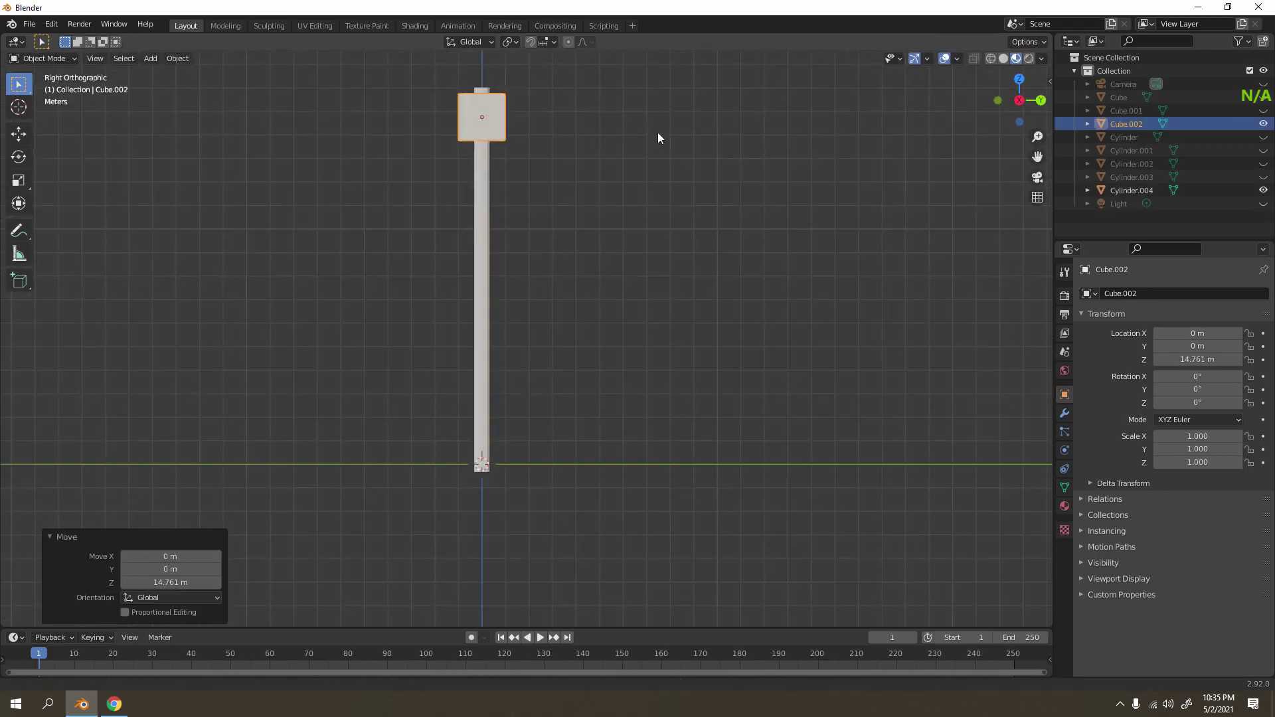
middle_click_drag(657, 136, 770, 278, "shift")
scroll(730, 247, "up", 4)
scroll(775, 293, "down", 5)
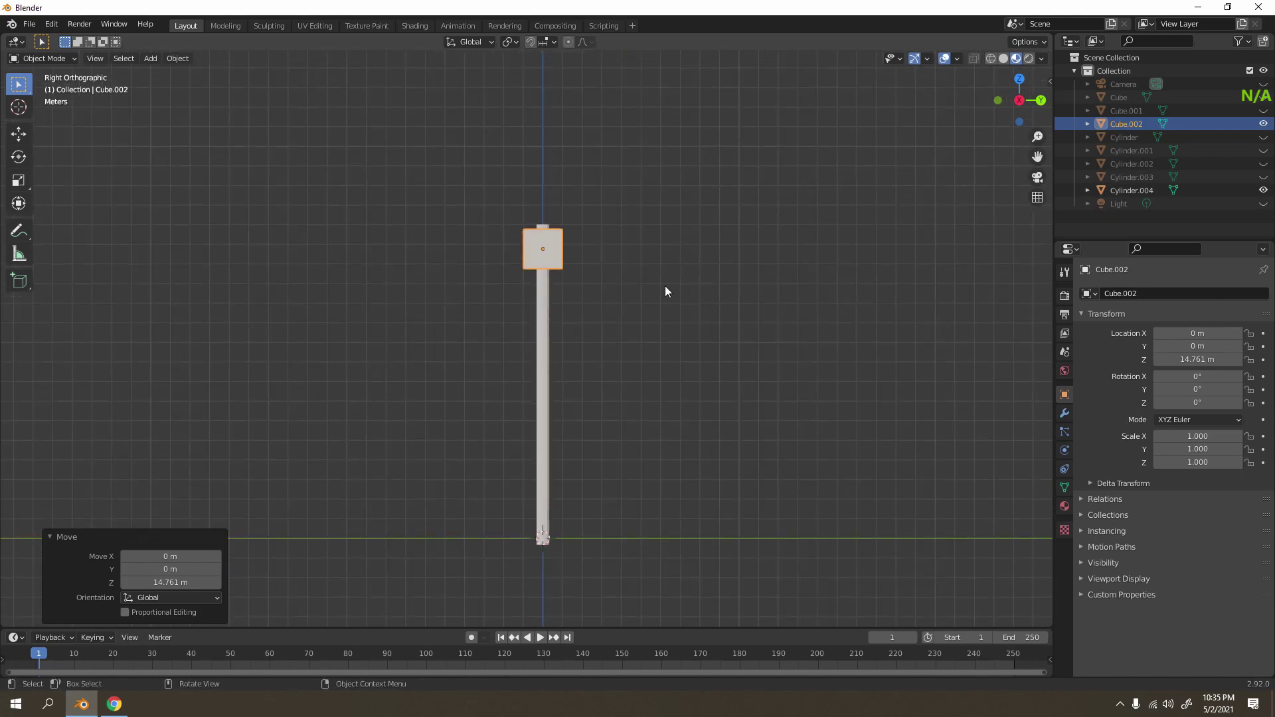
key("s")
key("y")
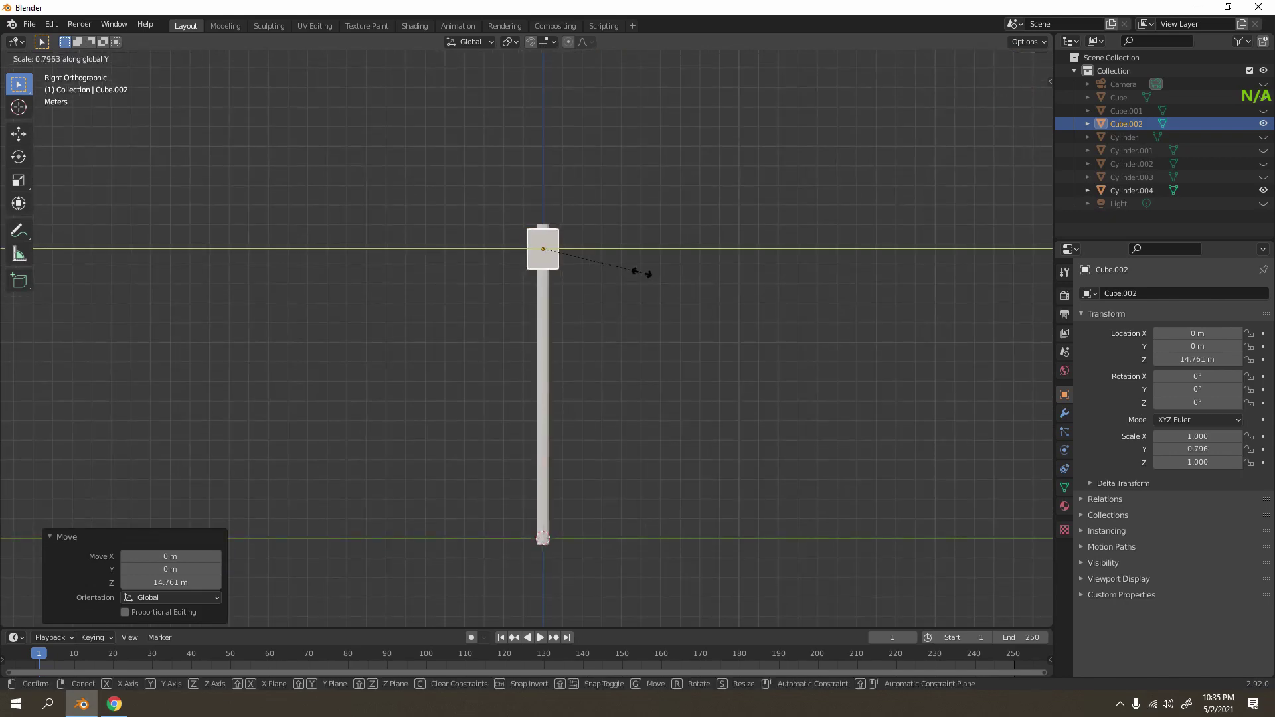
left_click(628, 264)
Move the cube about 0.61 m along negative Y, toward the front of the pole.
scroll(631, 232, "up", 3)
key("g")
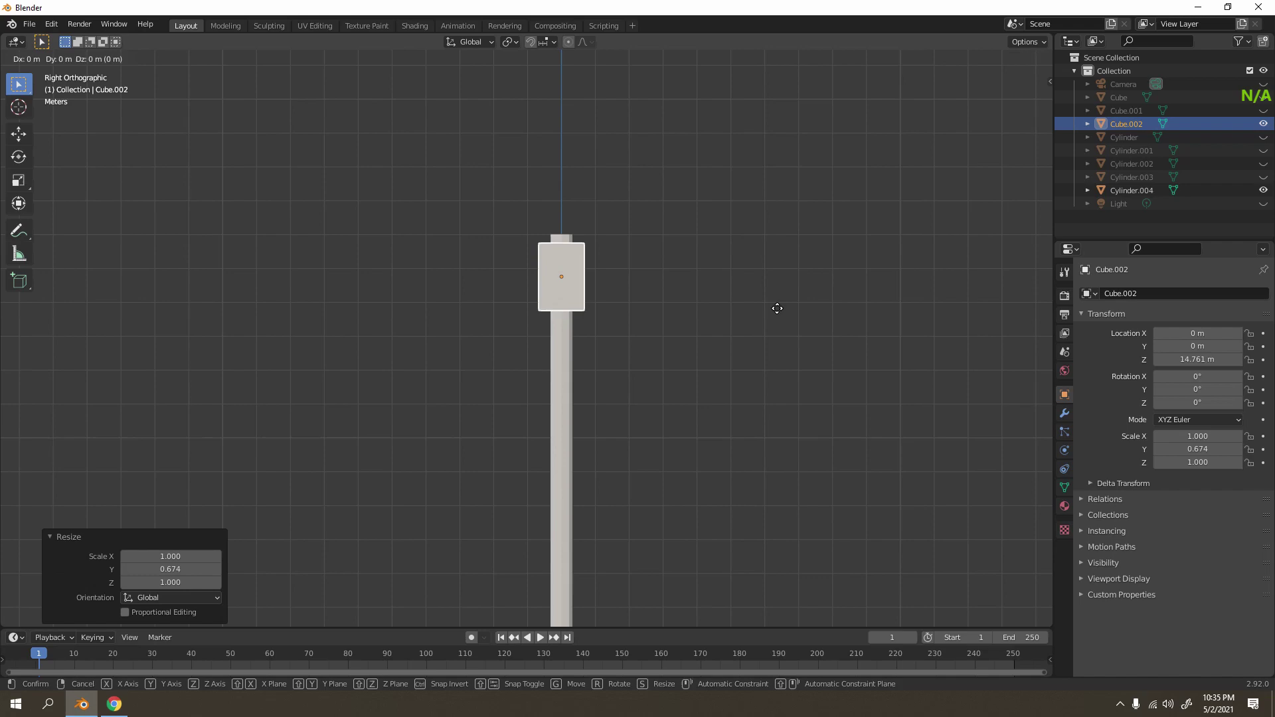
key("y")
left_click(753, 292)
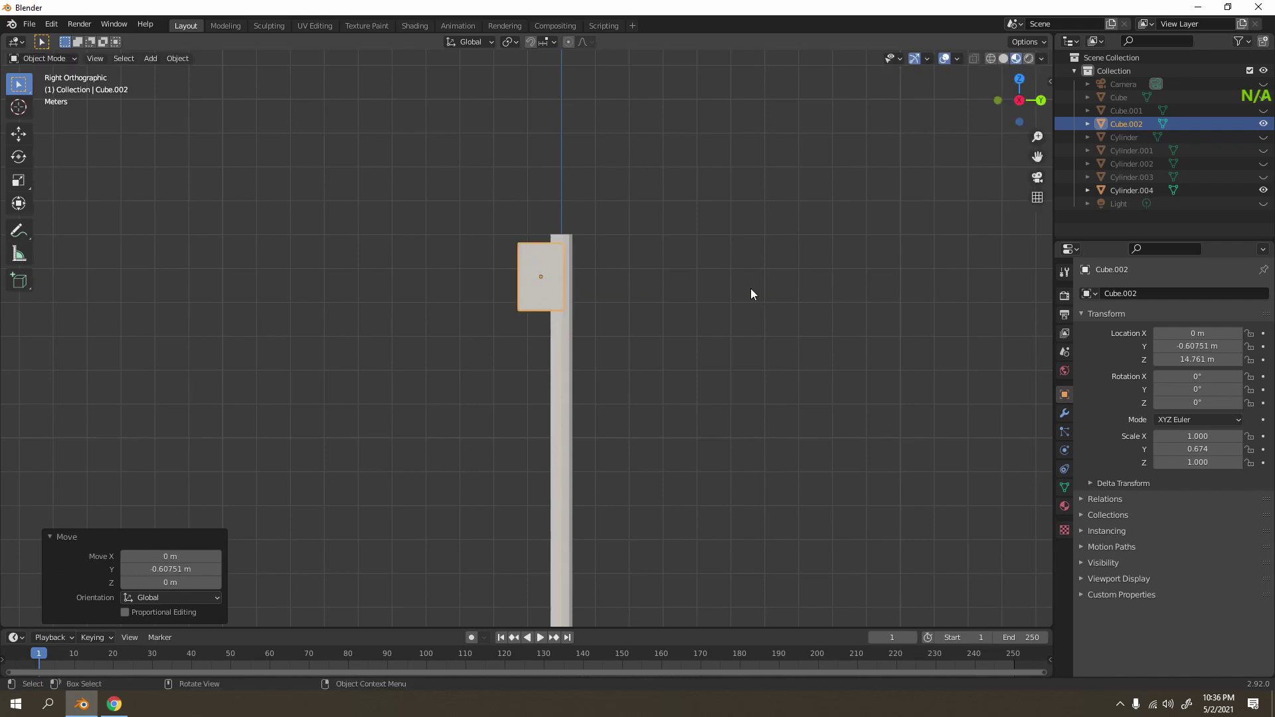
Shift the cube further forward to about Y -0.95 m so its back rests against the pole's front side.
scroll(620, 237, "up", 3)
middle_click_drag(620, 237, 741, 230)
key("KP_3")
scroll(742, 232, "up", 2)
middle_click_drag(780, 191, 769, 330, "shift")
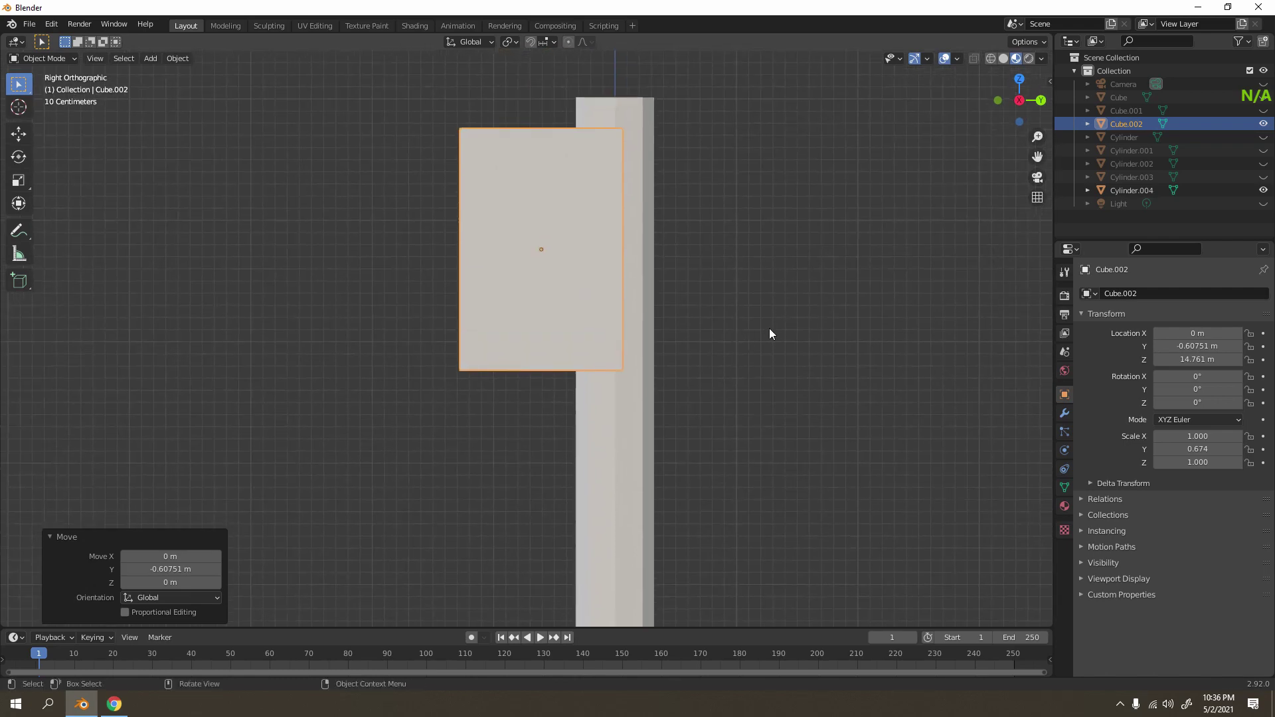
key("g")
key("y")
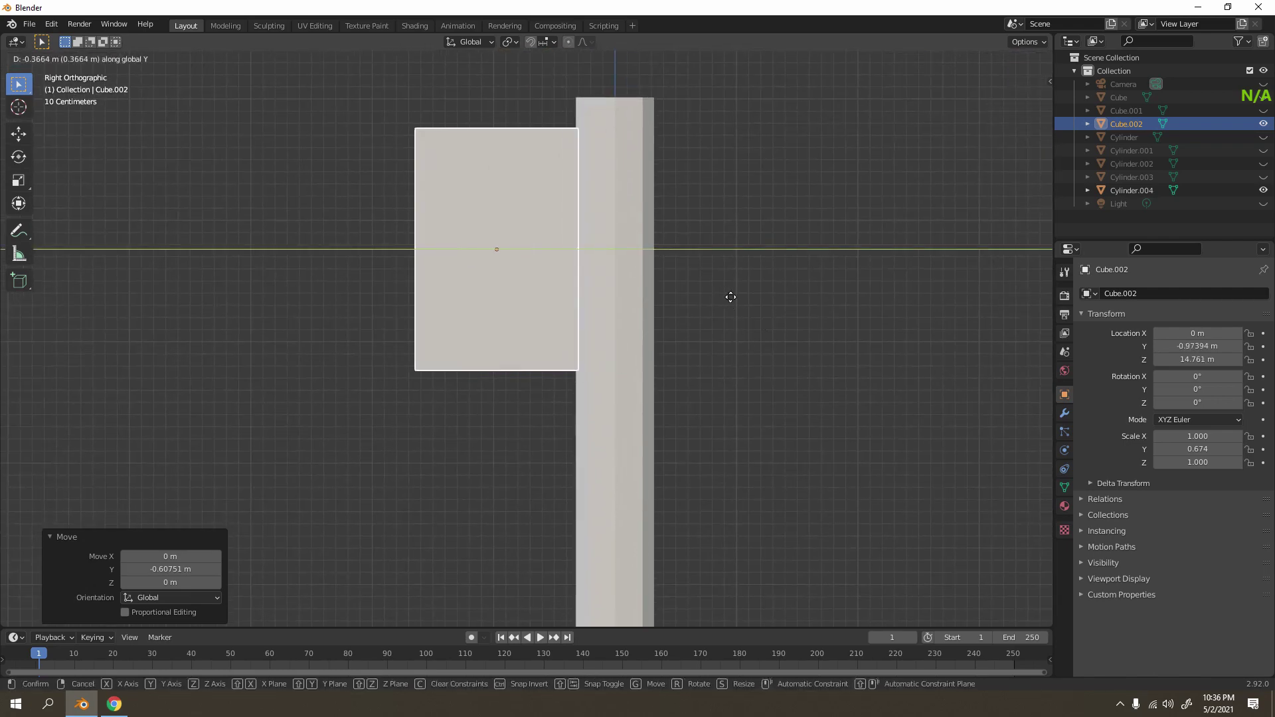
left_click(734, 297)
Narrow the cube along X to a scale of about 0.6.
middle_click_drag(728, 157, 744, 253)
scroll(691, 249, "down", 3)
left_click_drag(674, 286, 671, 285)
left_click(638, 289)
key("s")
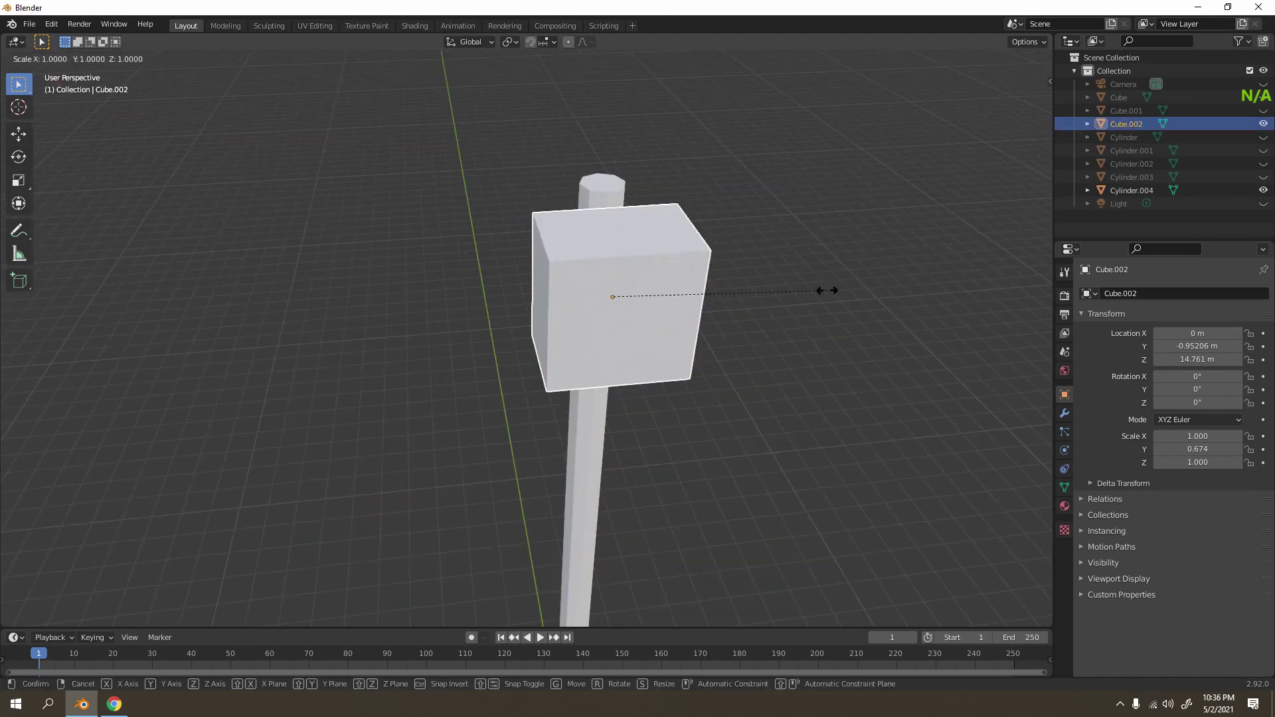
key("x")
left_click(739, 282)
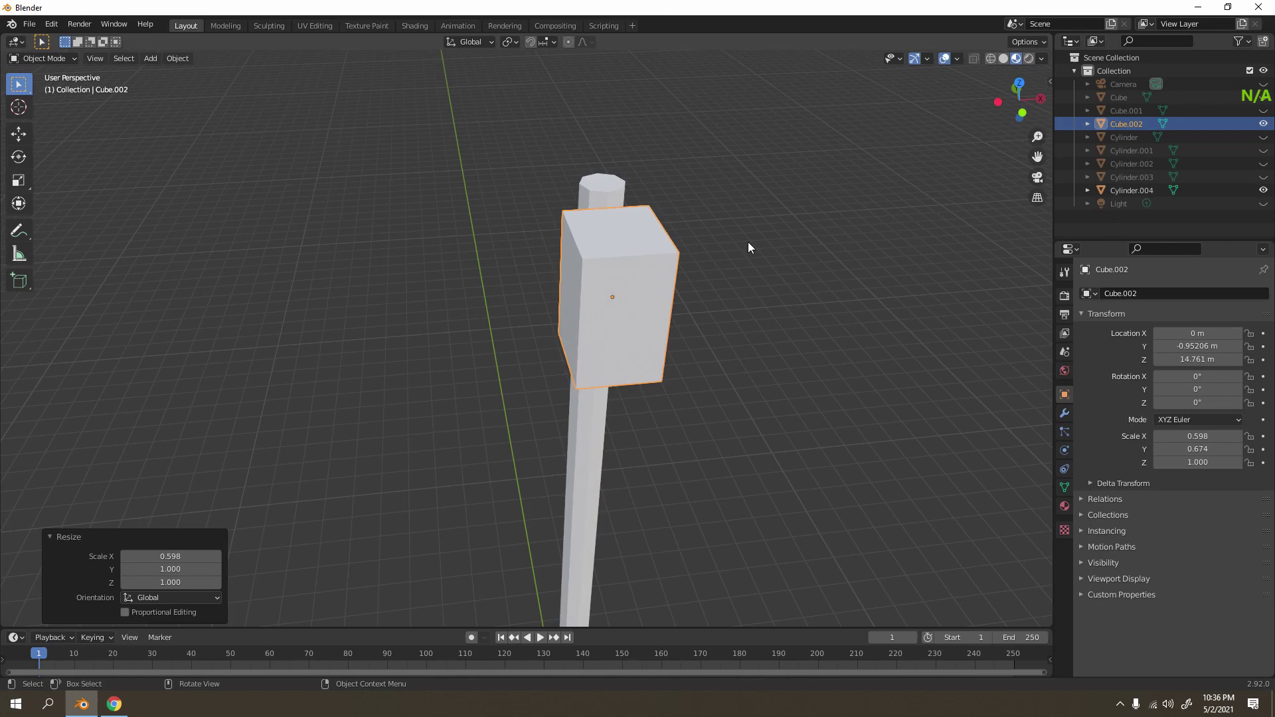
Make the box shallower by moving its front face about 0.37 m along Y toward the pole.
middle_click_drag(751, 245, 688, 284)
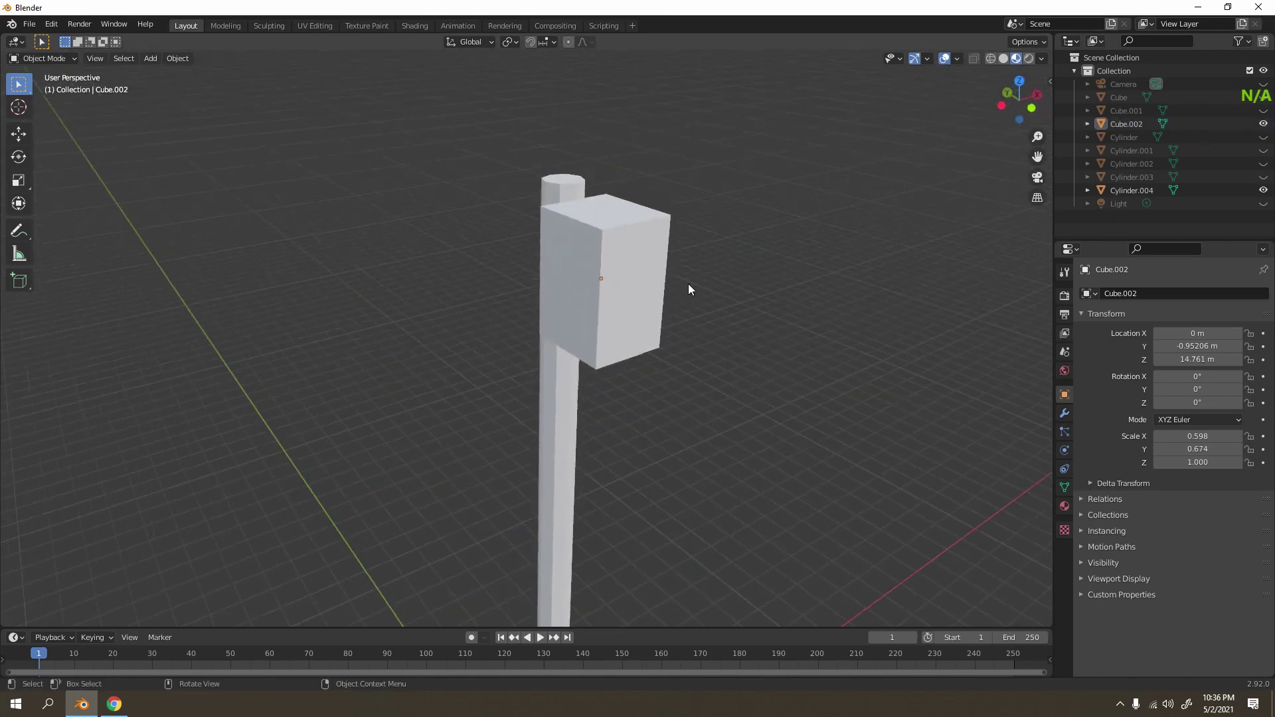
middle_click_drag(594, 274, 648, 285)
left_click(595, 269)
key("Tab")
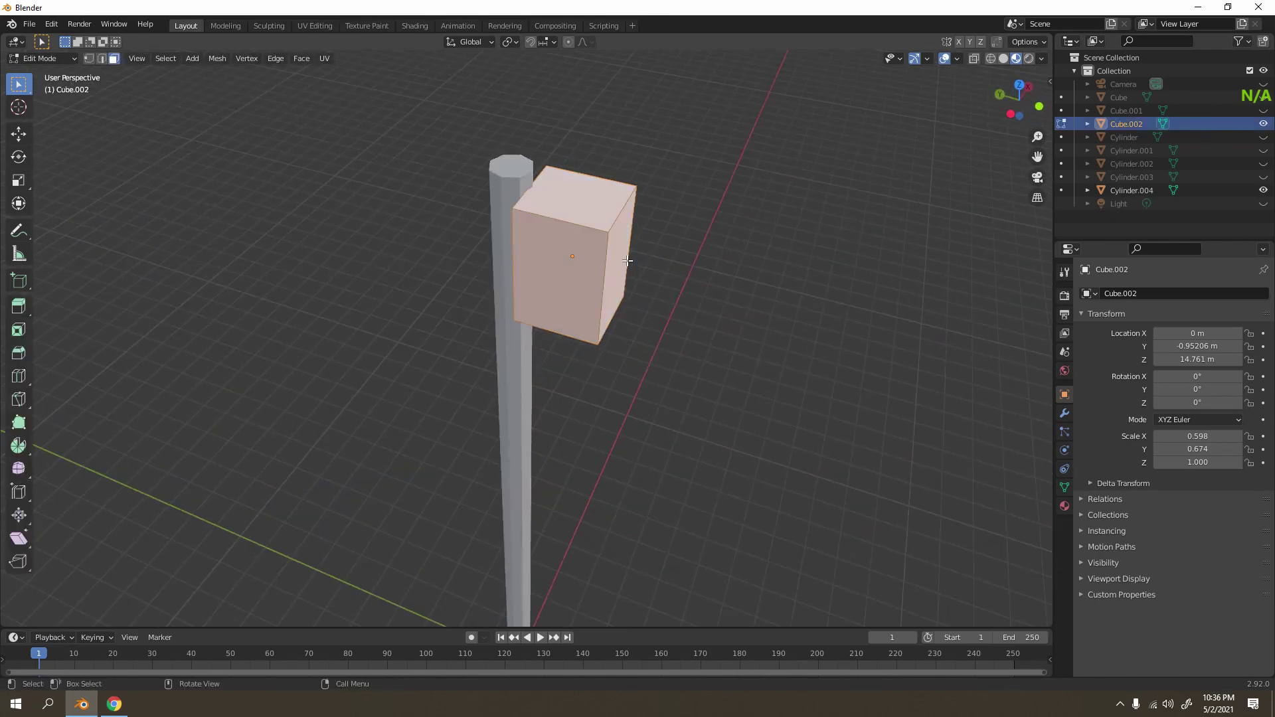
key("alt+a")
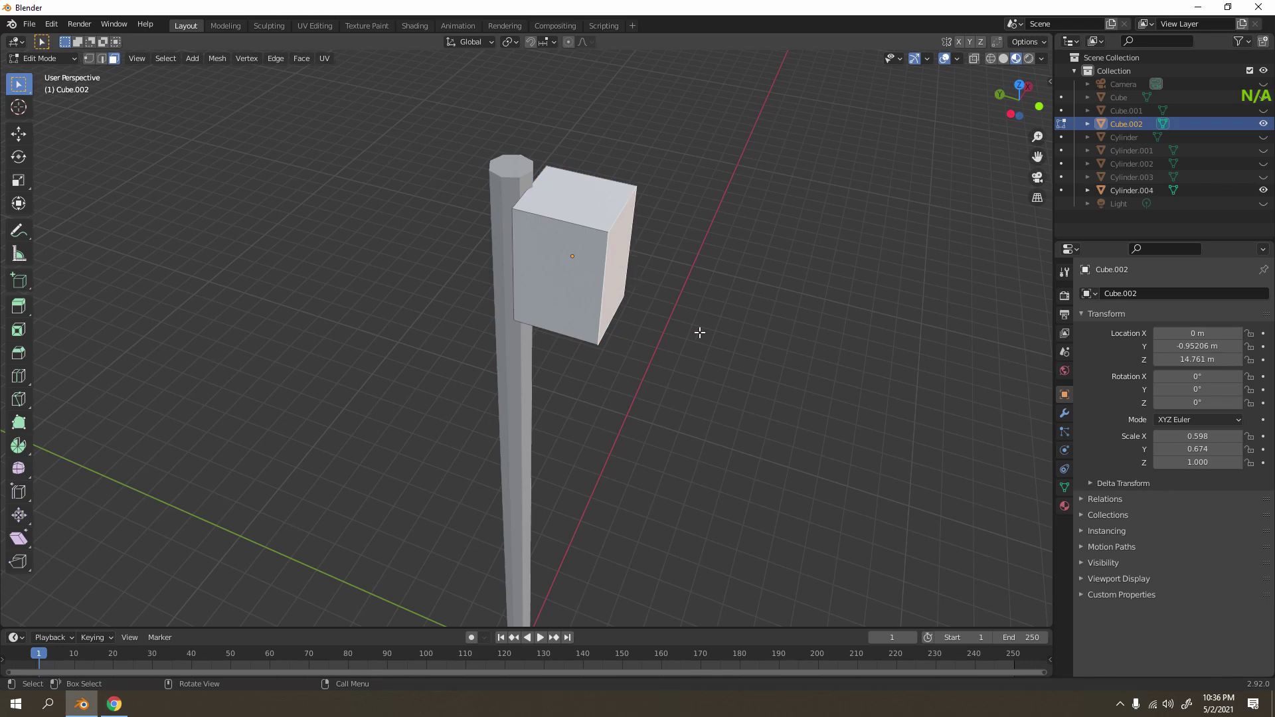
key("g")
key("y")
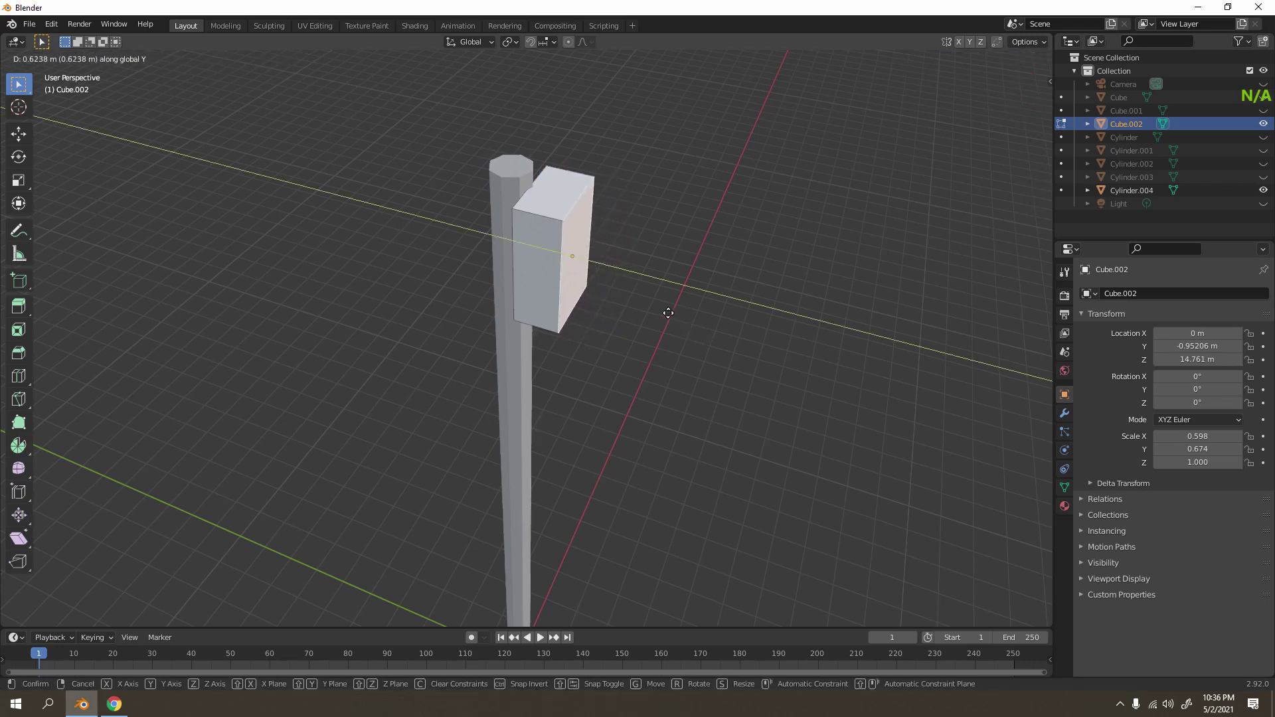
left_click(665, 311)
Stretch the whole box mesh along Z by a factor of about 2.15 in the front view.
key("KP_1")
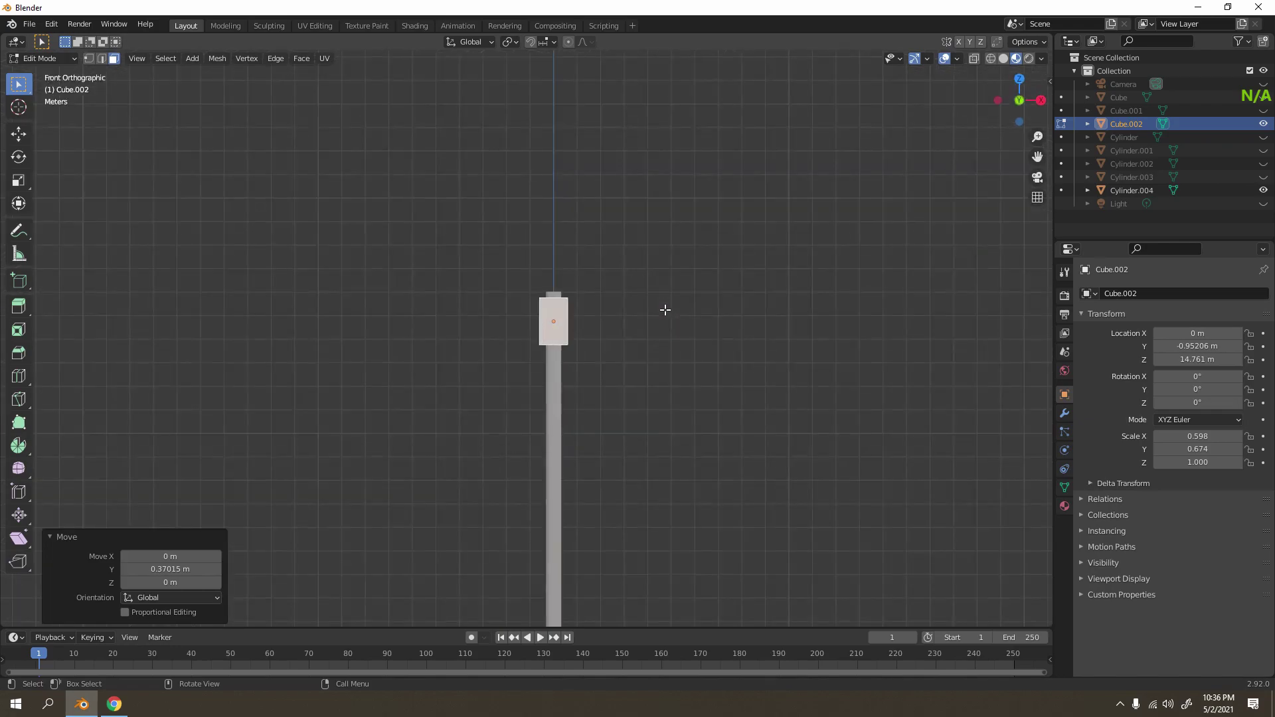
scroll(624, 309, "down", 5)
middle_click_drag(578, 320, 540, 285, "shift")
scroll(568, 325, "up", 4)
scroll(543, 287, "up", 3)
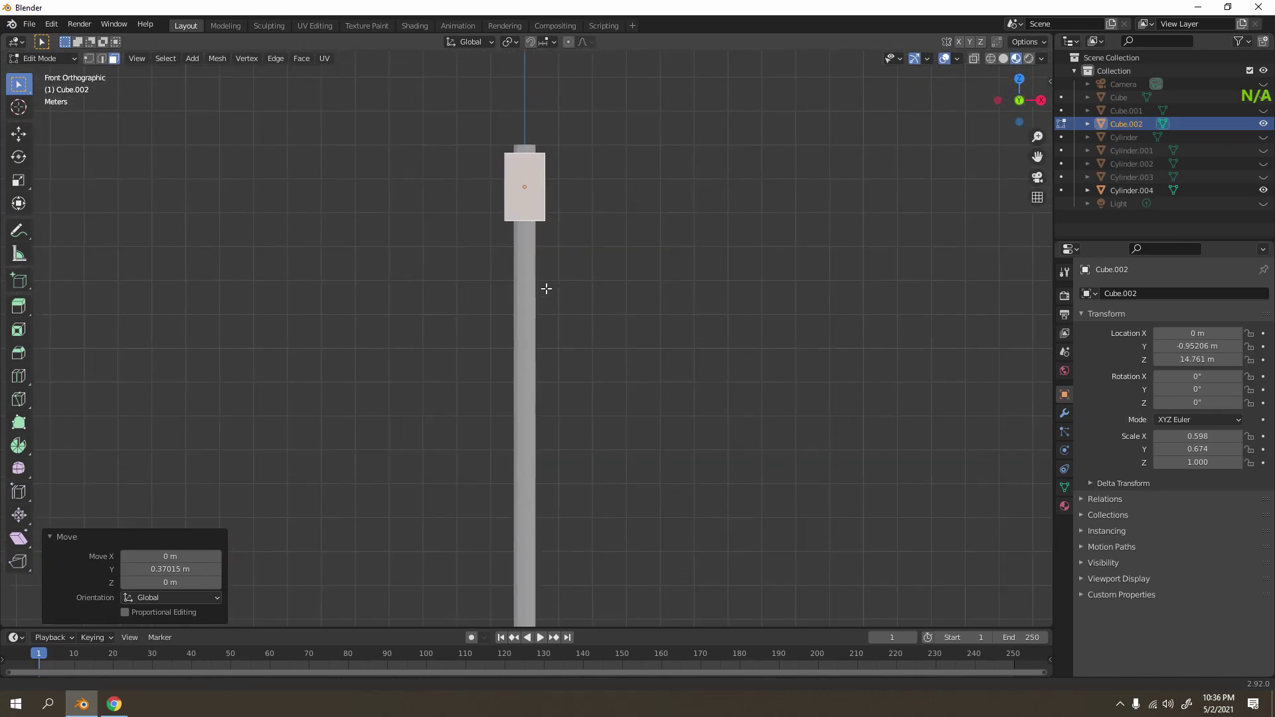
scroll(546, 288, "down", 2)
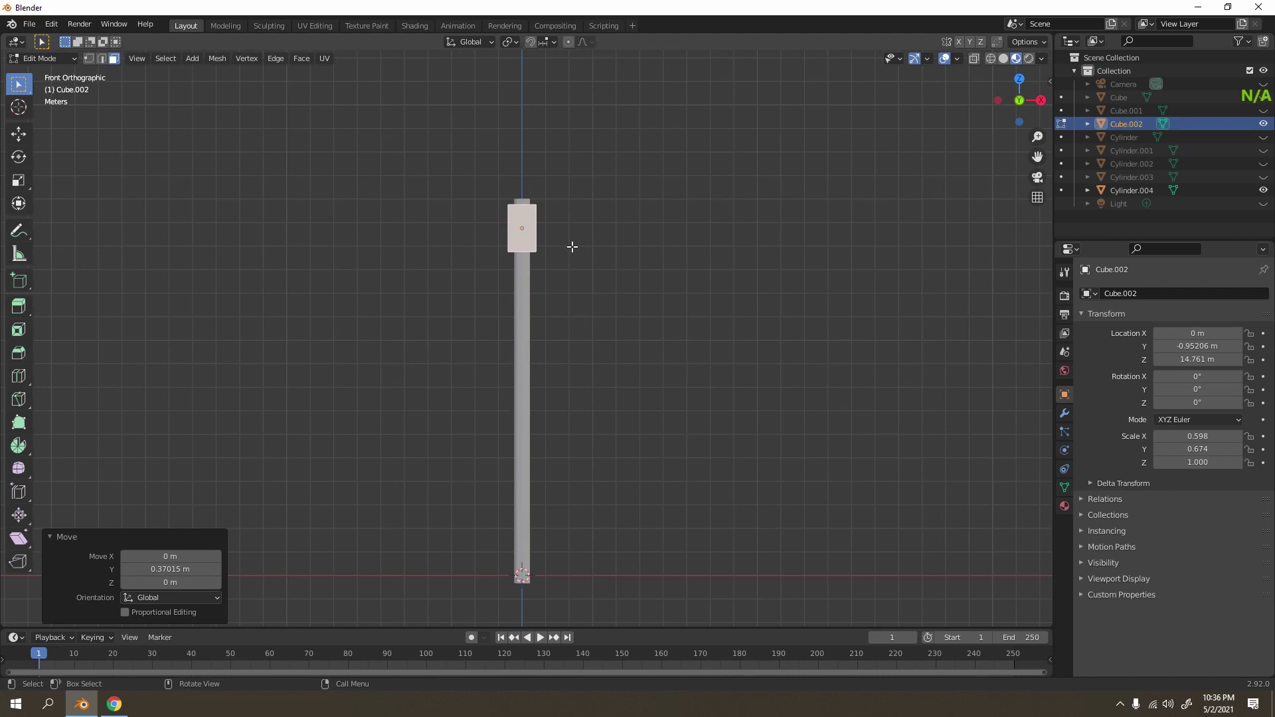
key("s")
key("z")
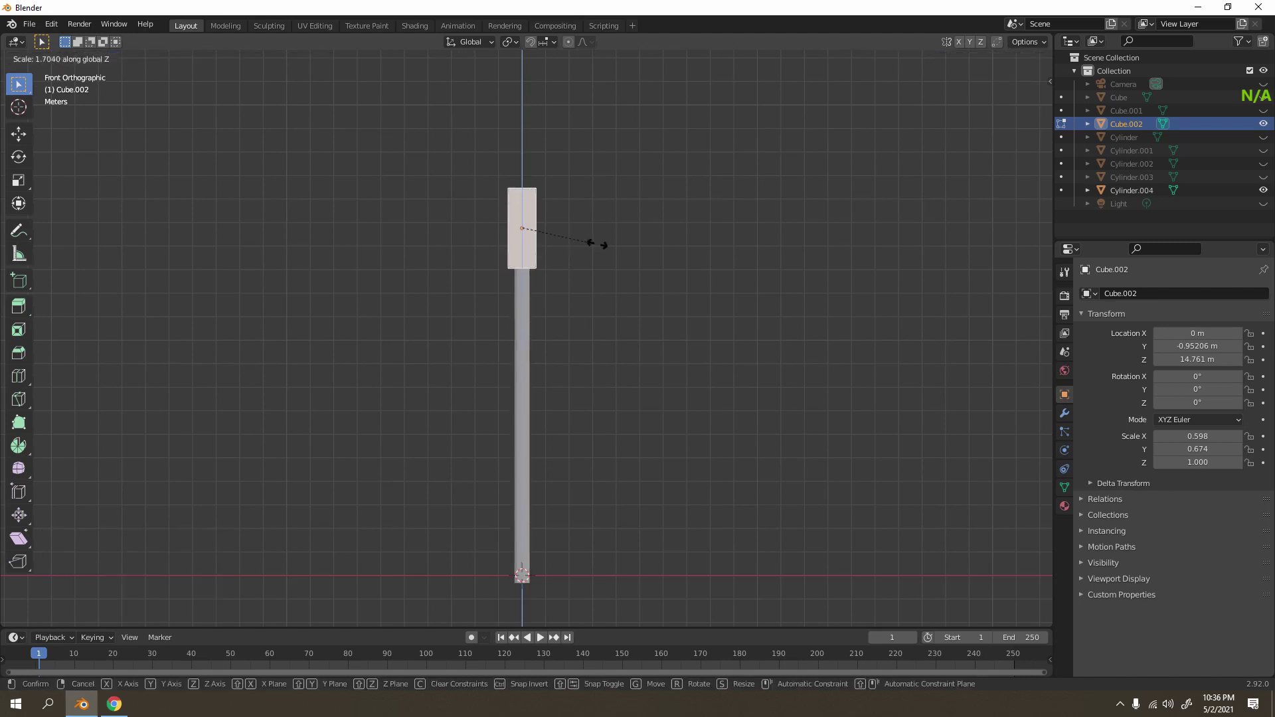
left_click(619, 253)
Lower the box mesh about 1.61 m along Z below the pole's tip and widen it along X.
key("g")
key("z")
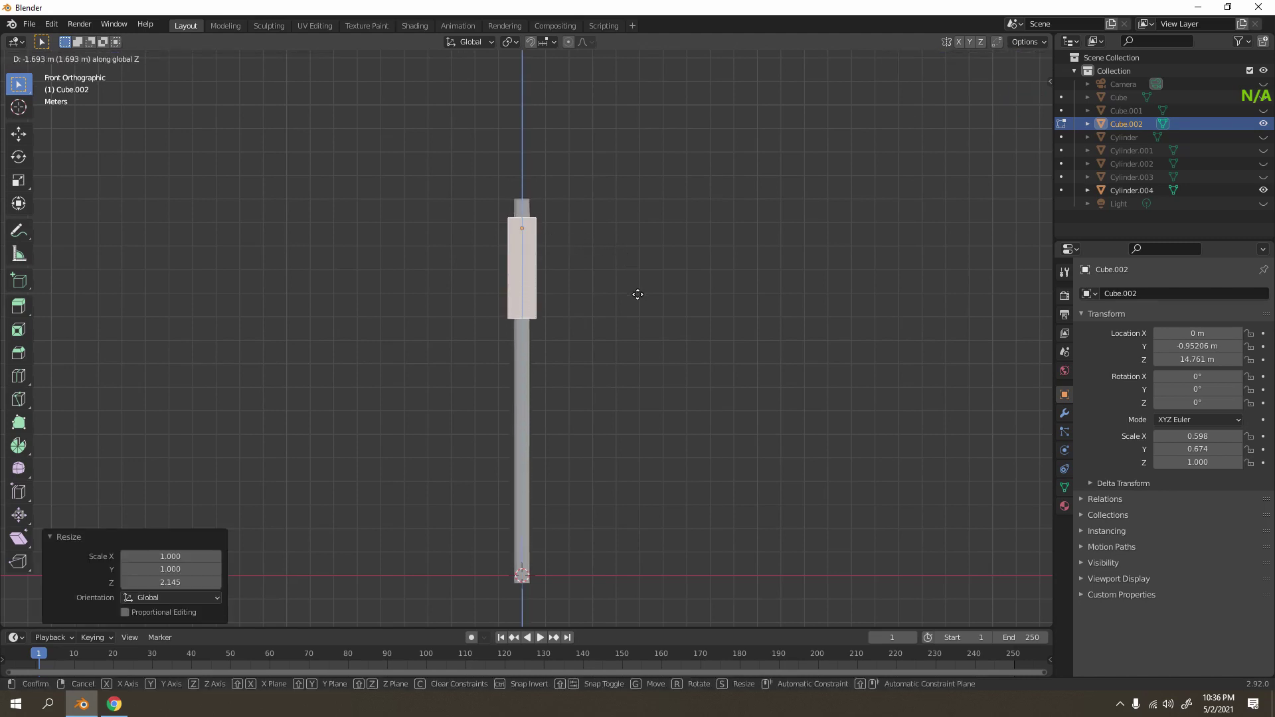
left_click(636, 291)
key("s")
key("x")
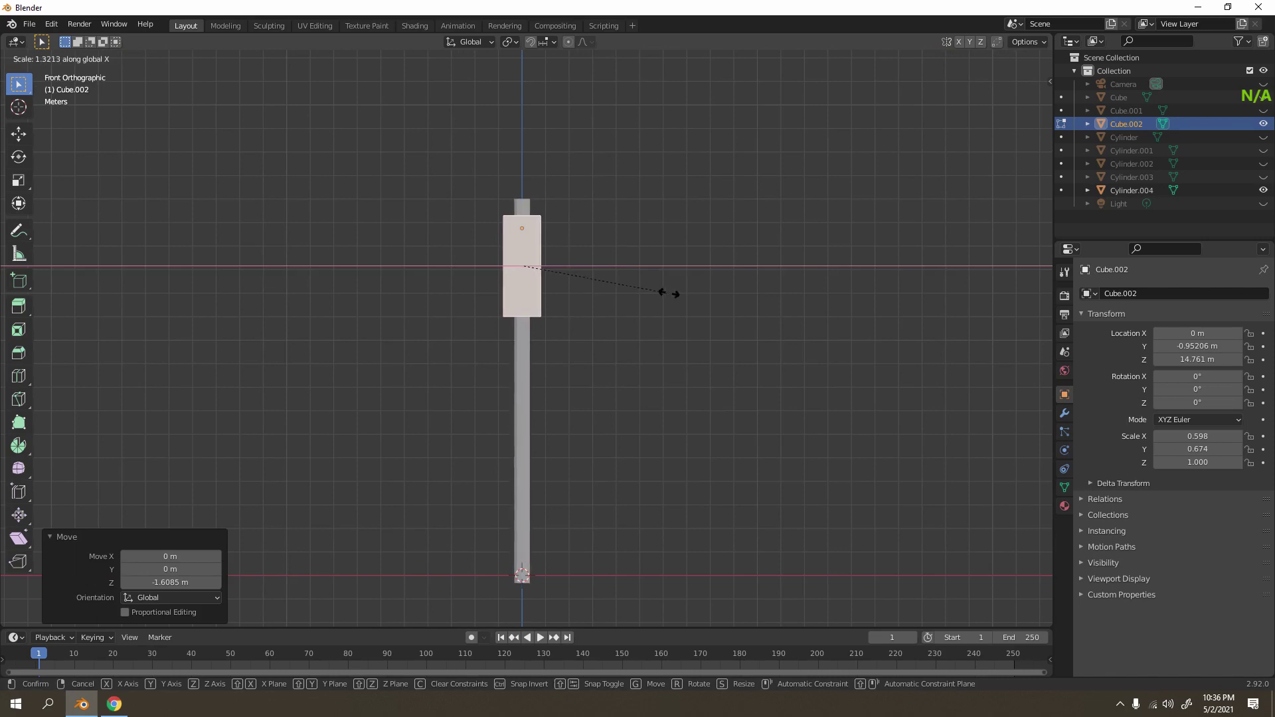
left_click(686, 216)
key("Tab")
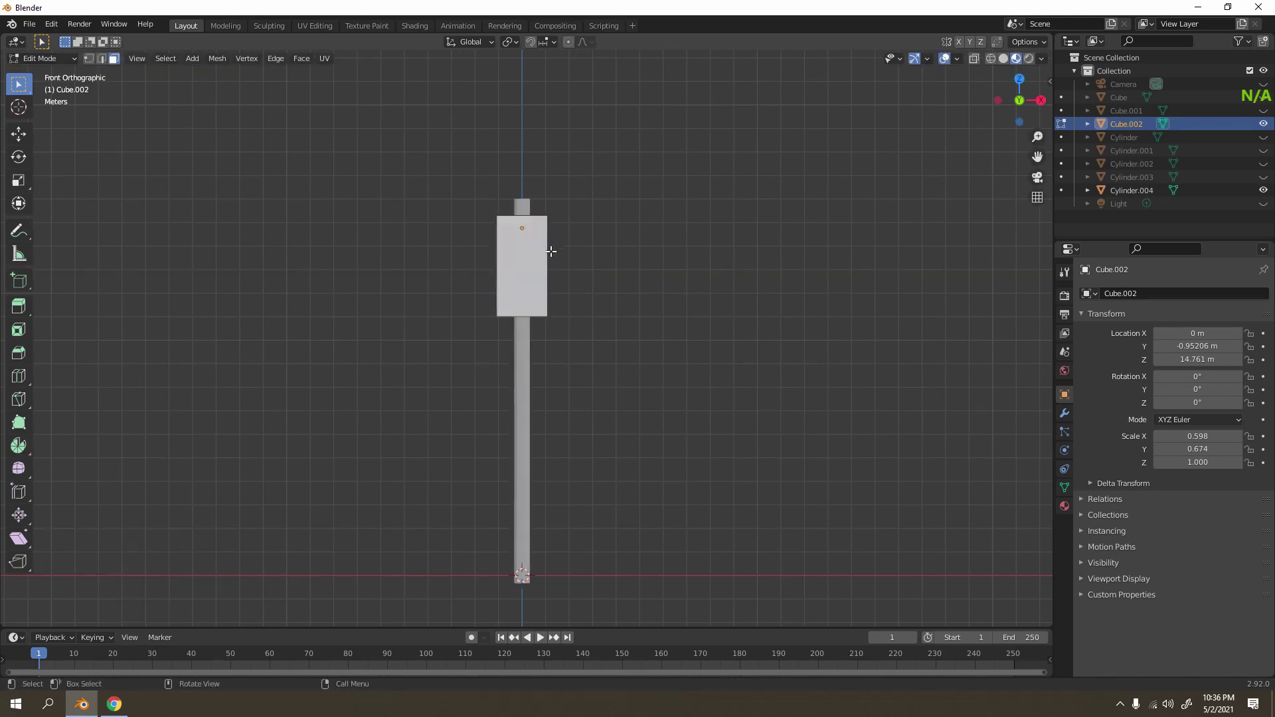
middle_click_drag(549, 245, 575, 305)
scroll(590, 319, "up", 5)
left_click(569, 251)
scroll(569, 252, "up", 2)
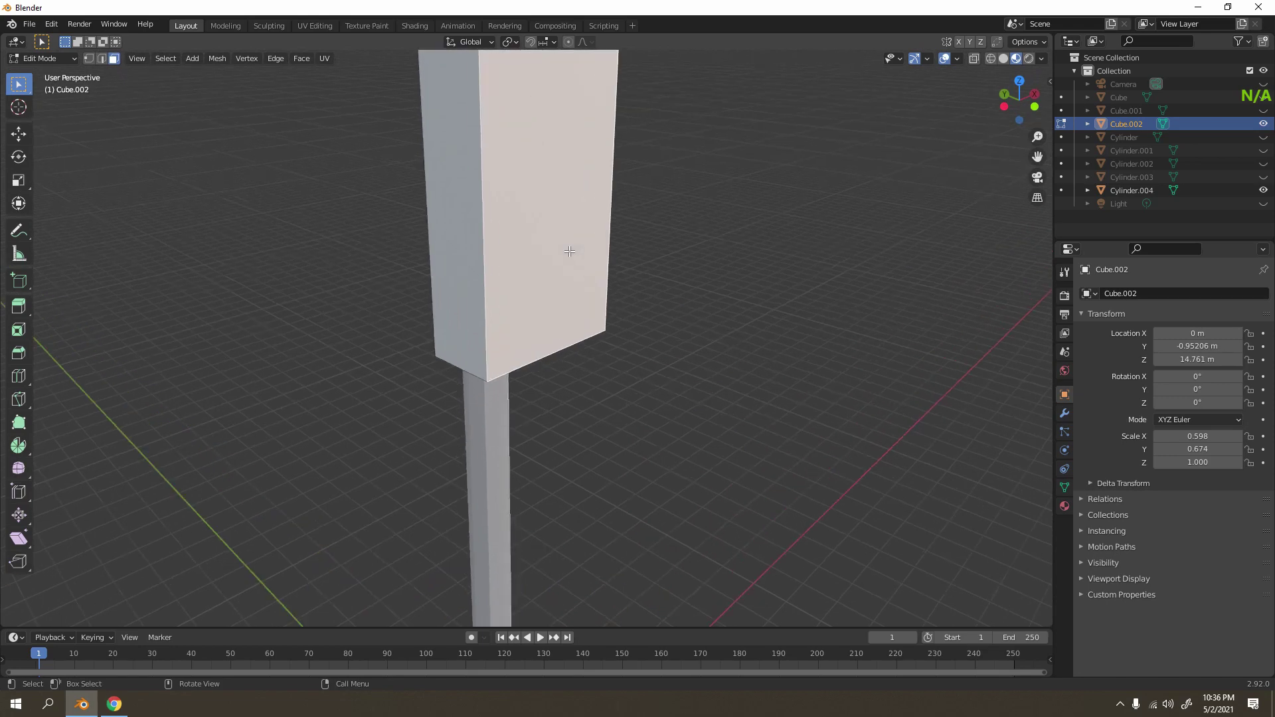
middle_click_drag(569, 251, 603, 324, "shift")
scroll(603, 324, "down", 2)
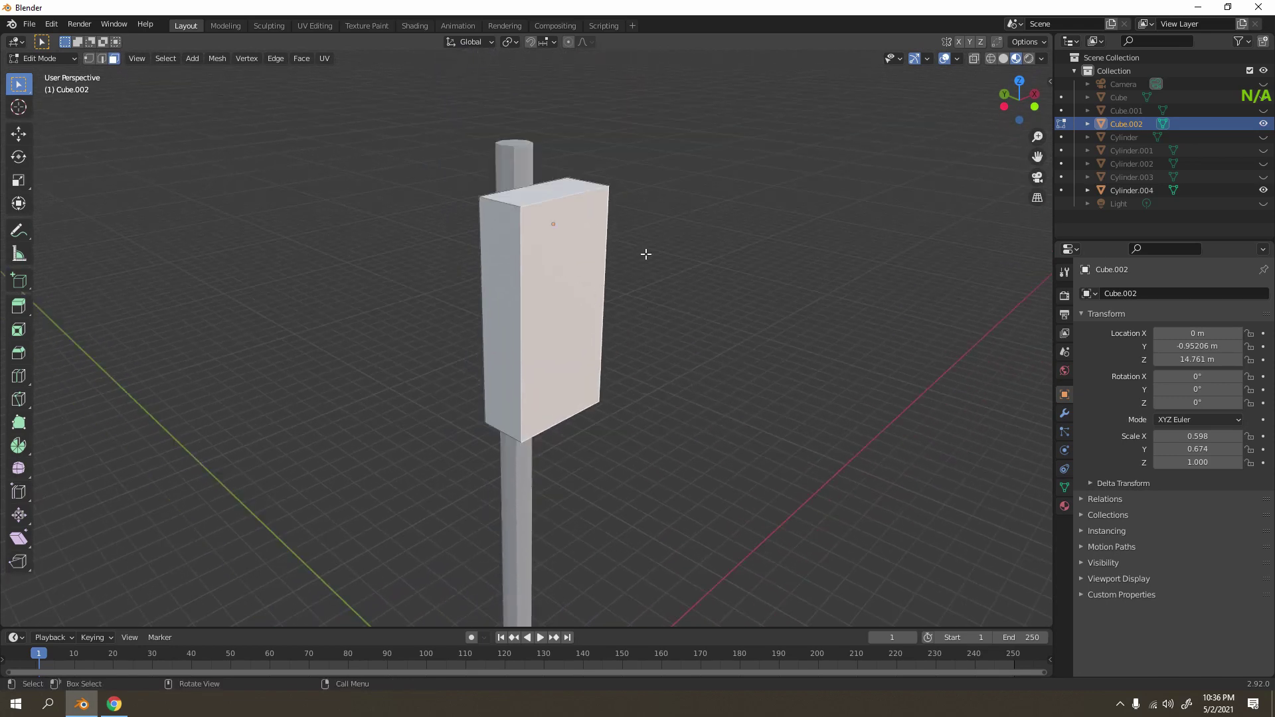
left_click(753, 249)
left_click(576, 282)
key("i")
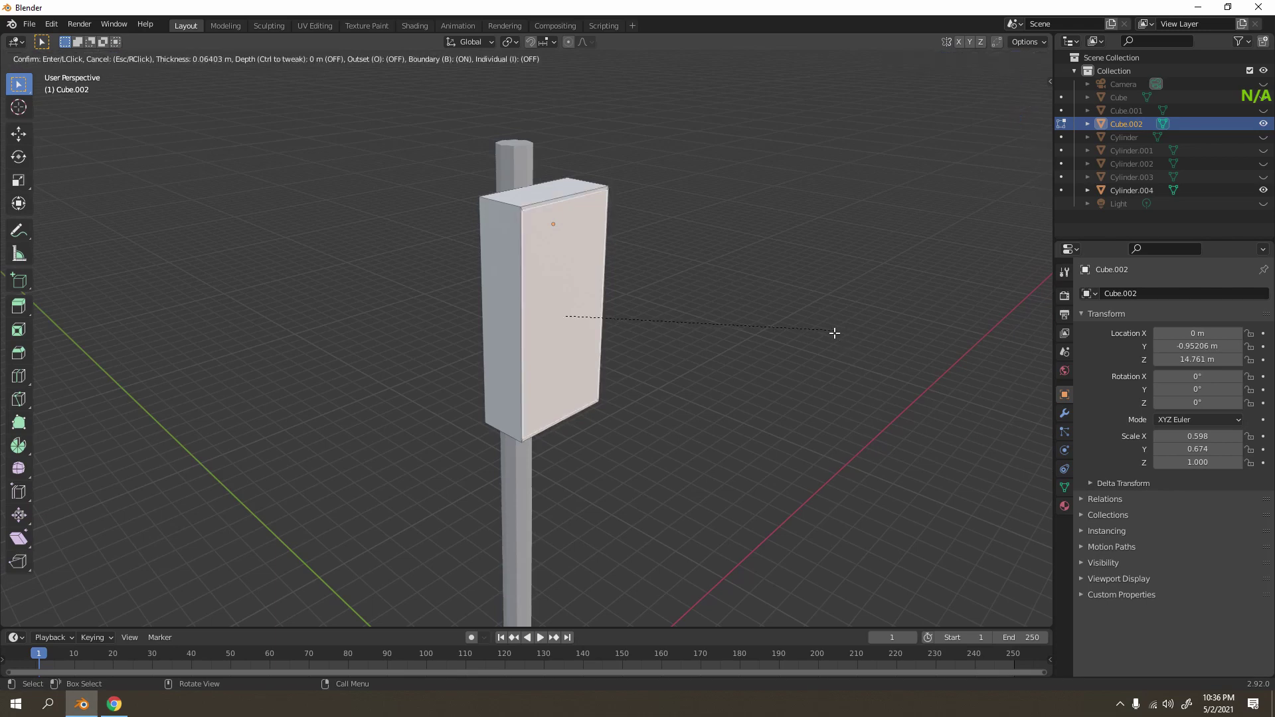
right_click(834, 332)
key("ctrl+z")
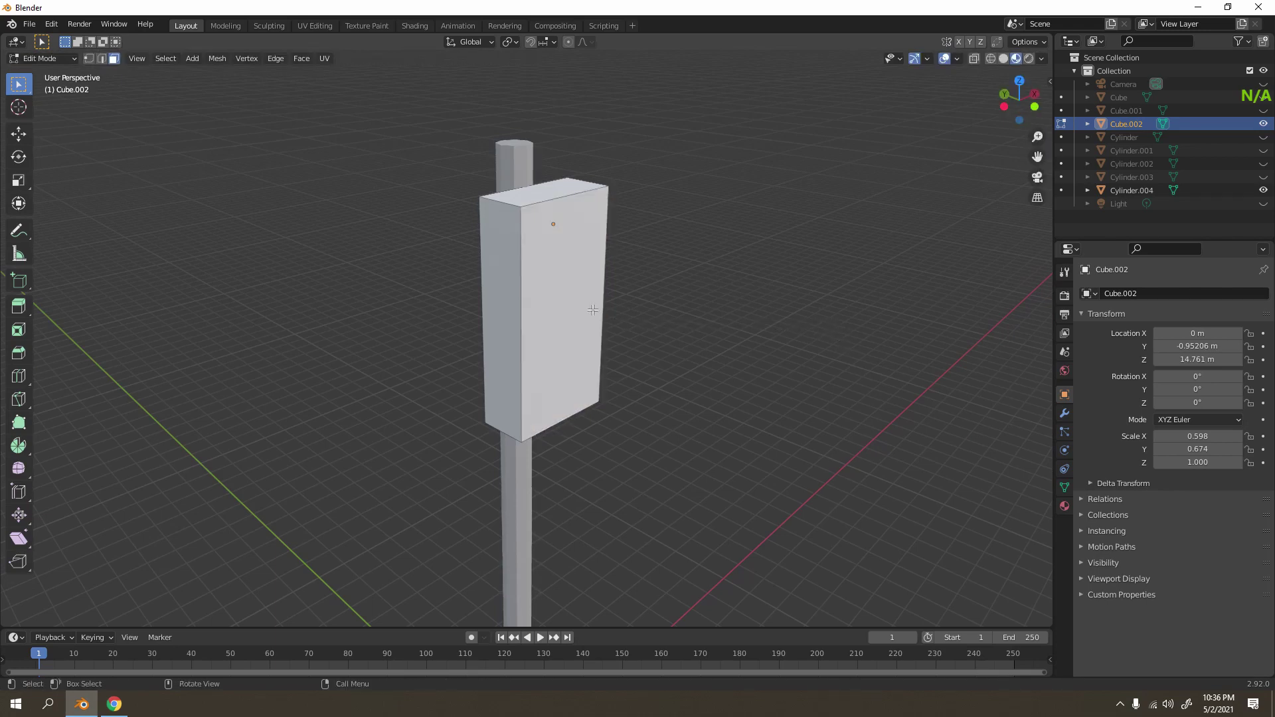
Return to Object Mode and apply the signal box's scale.
key("a")
key("Tab")
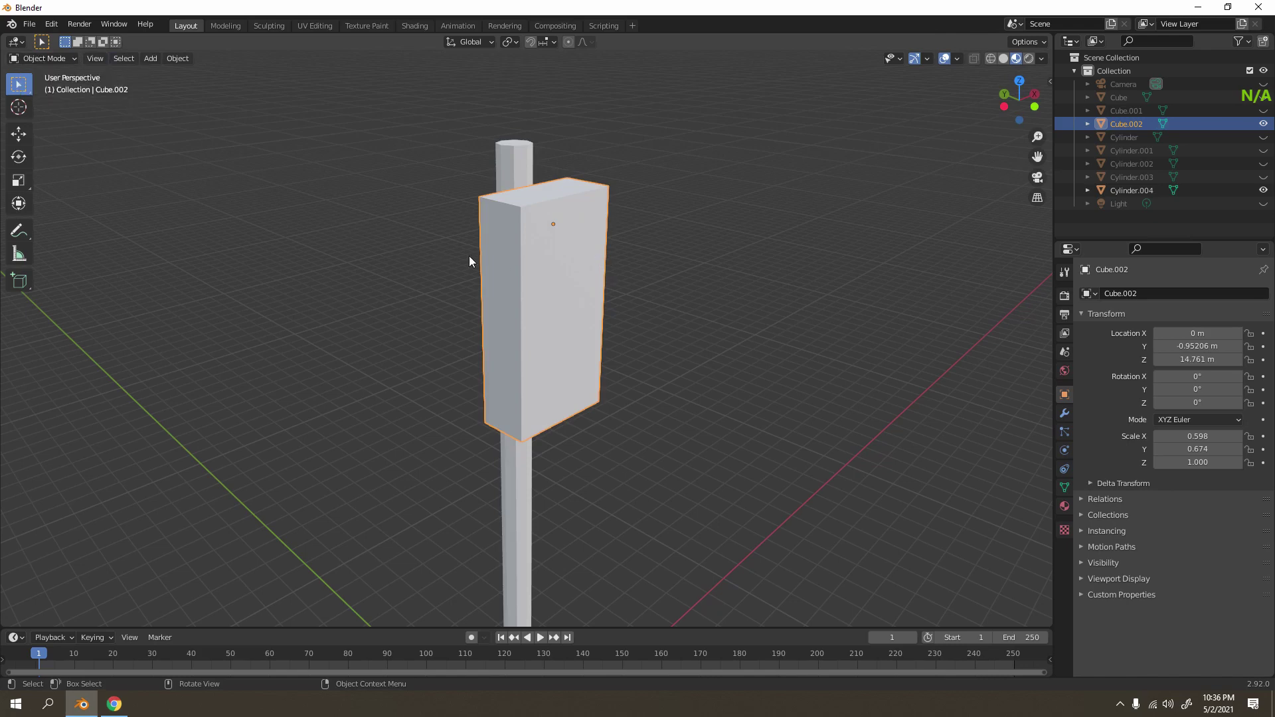
key("ctrl+a")
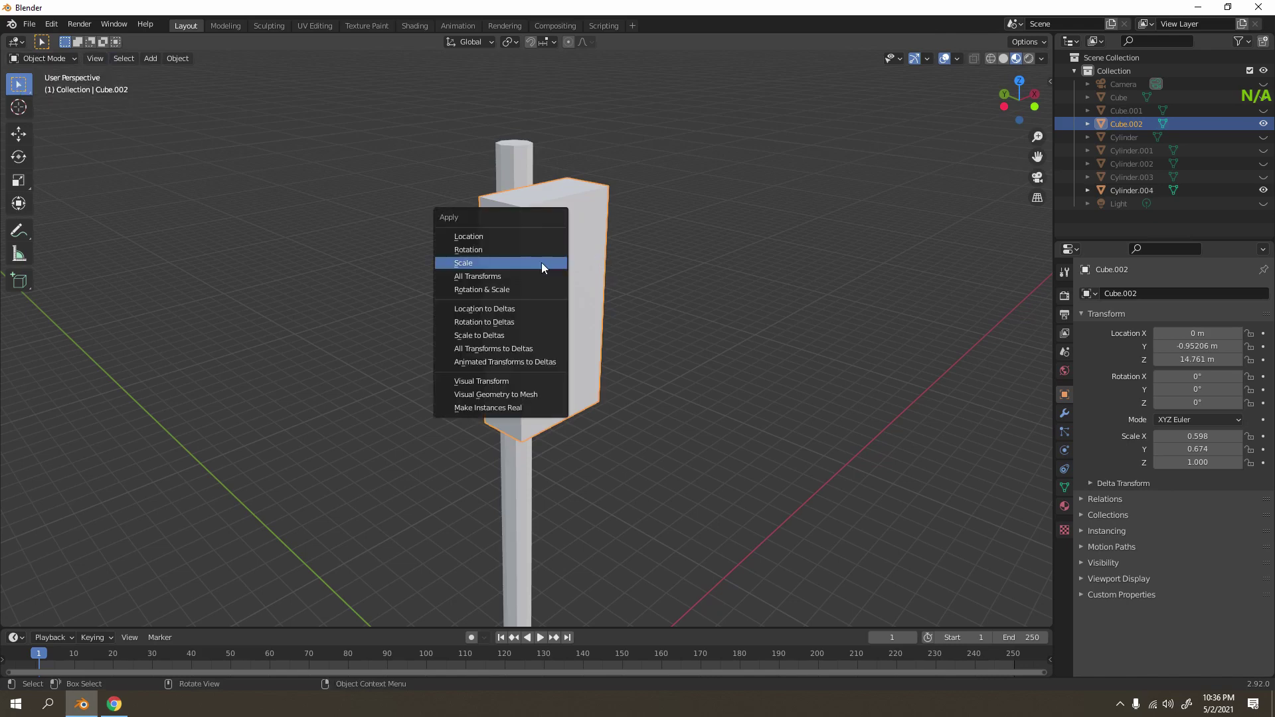
left_click(541, 264)
Inset the signal box's front face by about 0.17 m to form an even border.
key("Tab")
left_click(572, 272)
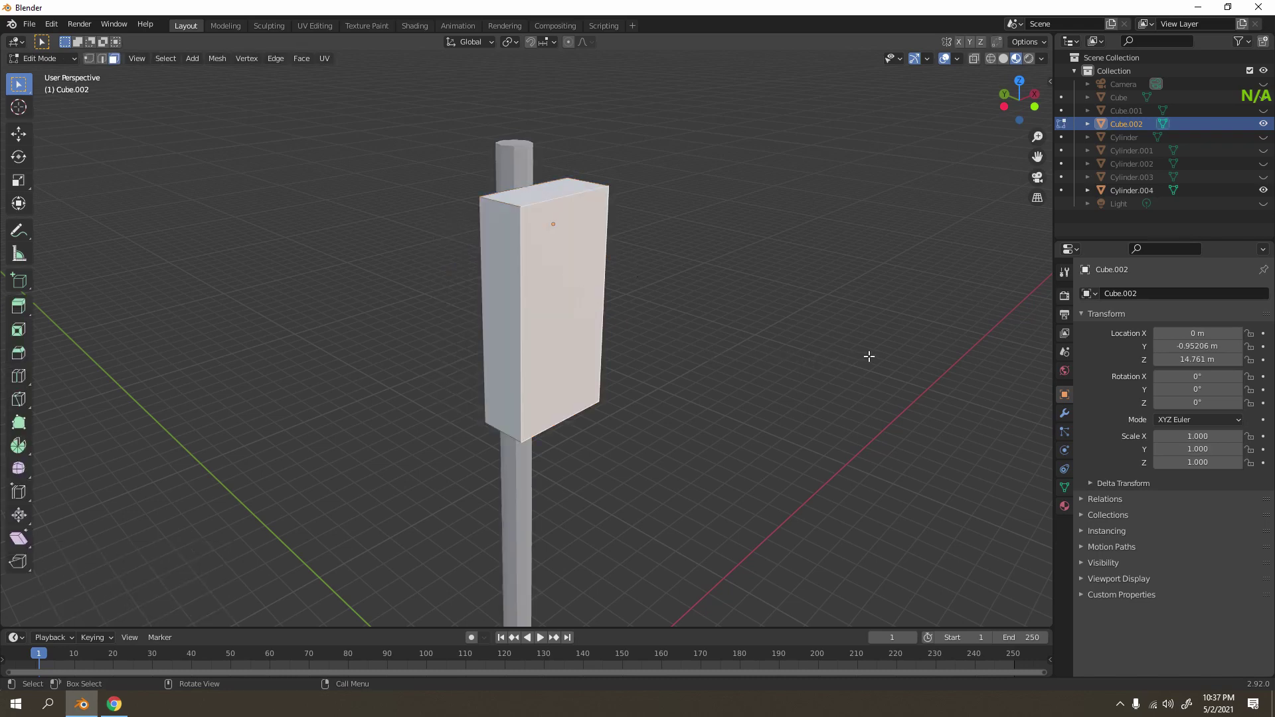
key("i")
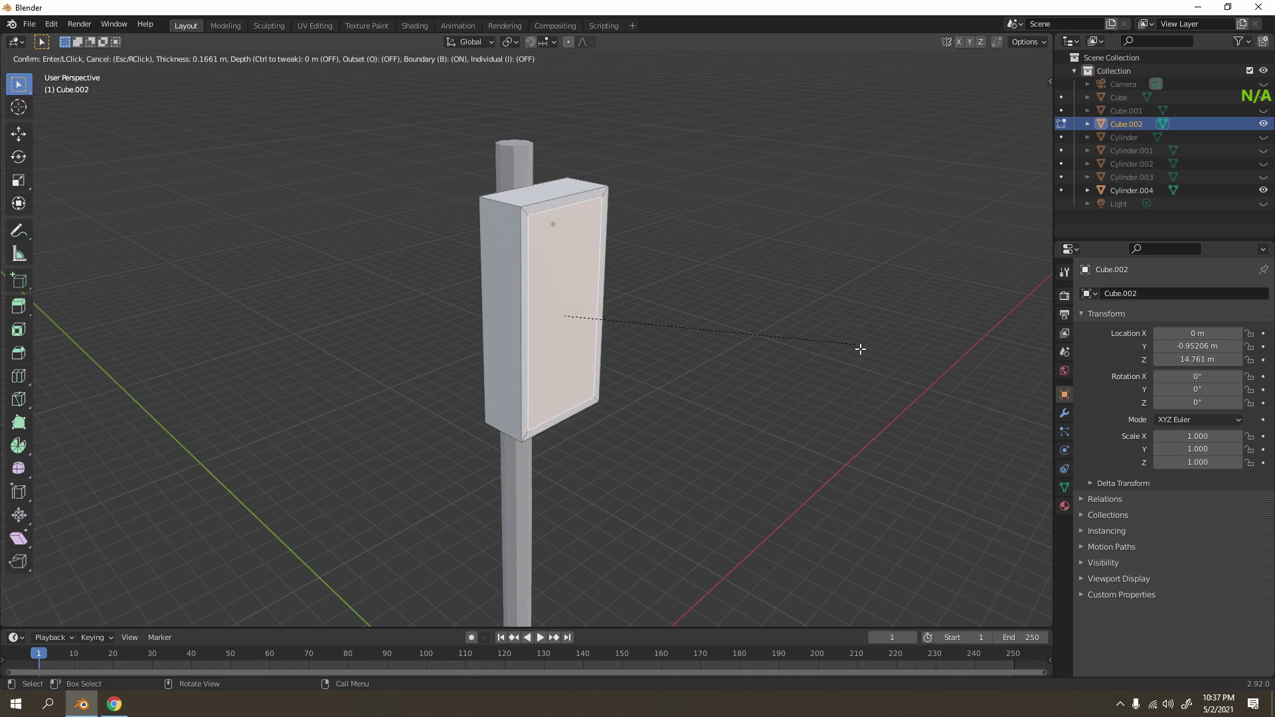
left_click(861, 348)
Extrude the inset front face about 0.16 m inward along Y to recess it, leaving the box deselected in Object Mode.
scroll(669, 350, "up", 2)
key("e")
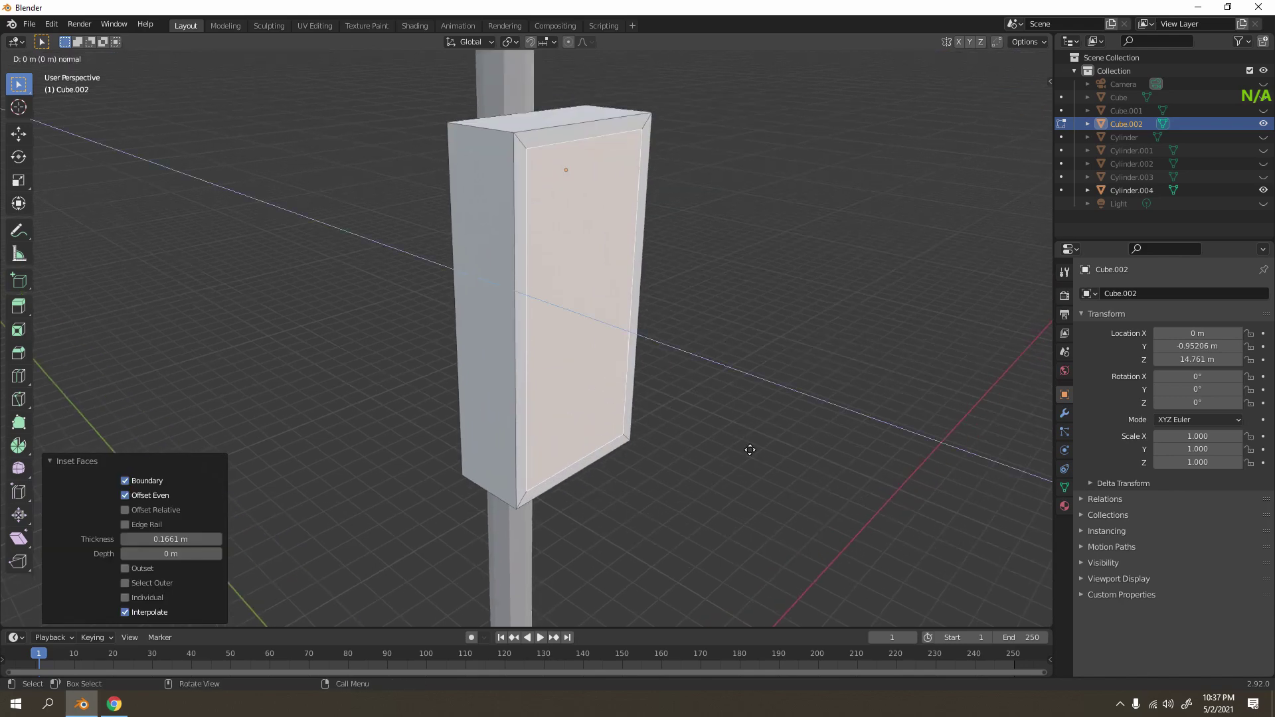
key("y")
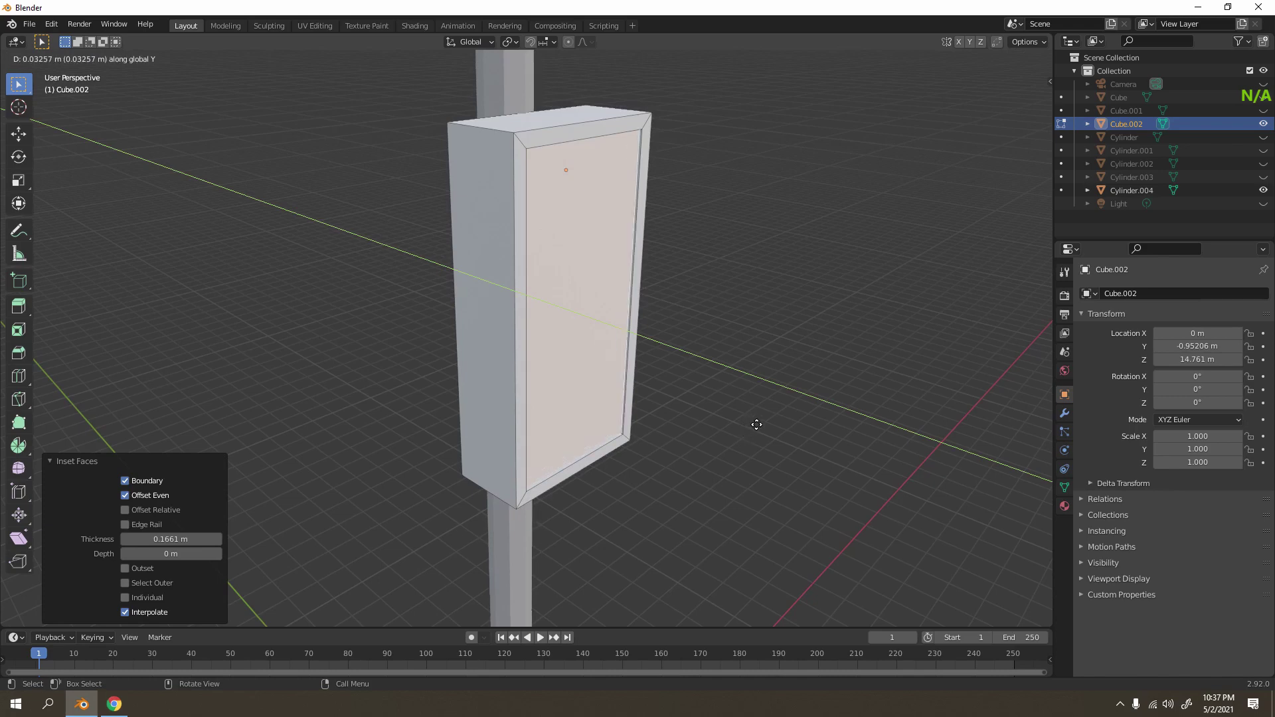
left_click(763, 376)
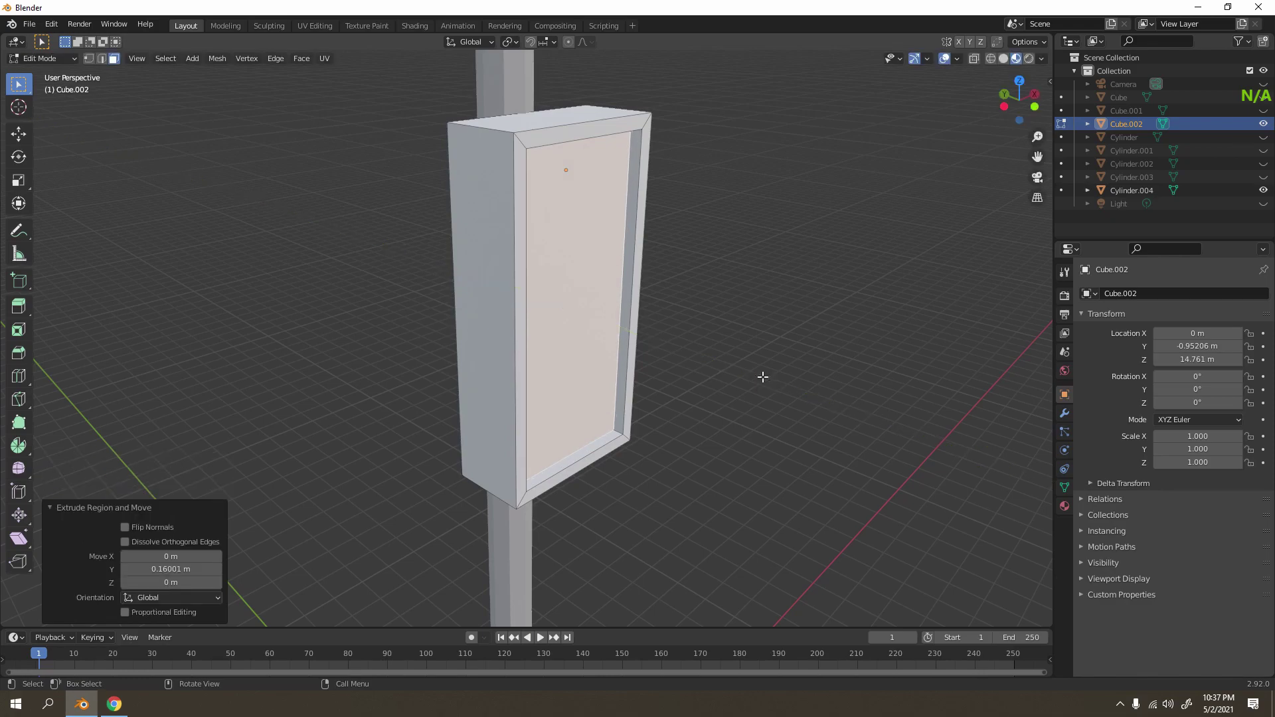
left_click(736, 359)
scroll(736, 358, "down", 3)
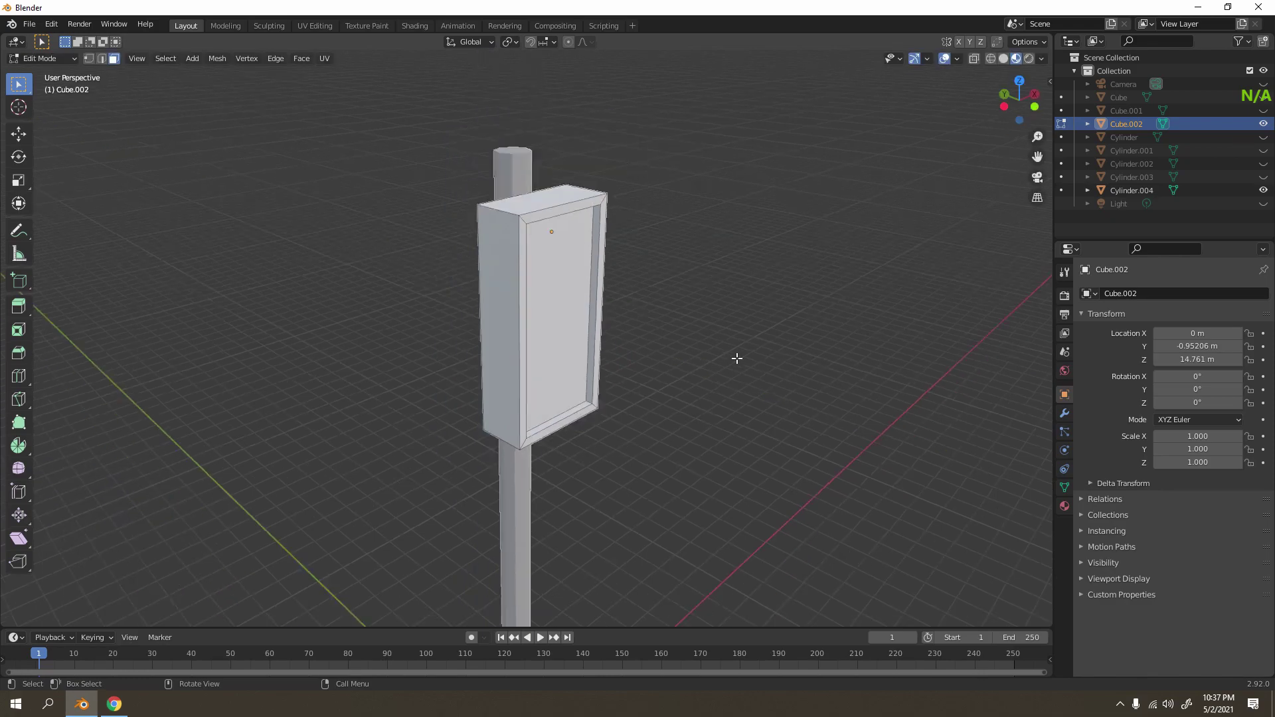
middle_click_drag(736, 359, 639, 326)
key("Tab")
middle_click_drag(444, 314, 667, 259)
left_click(695, 298)
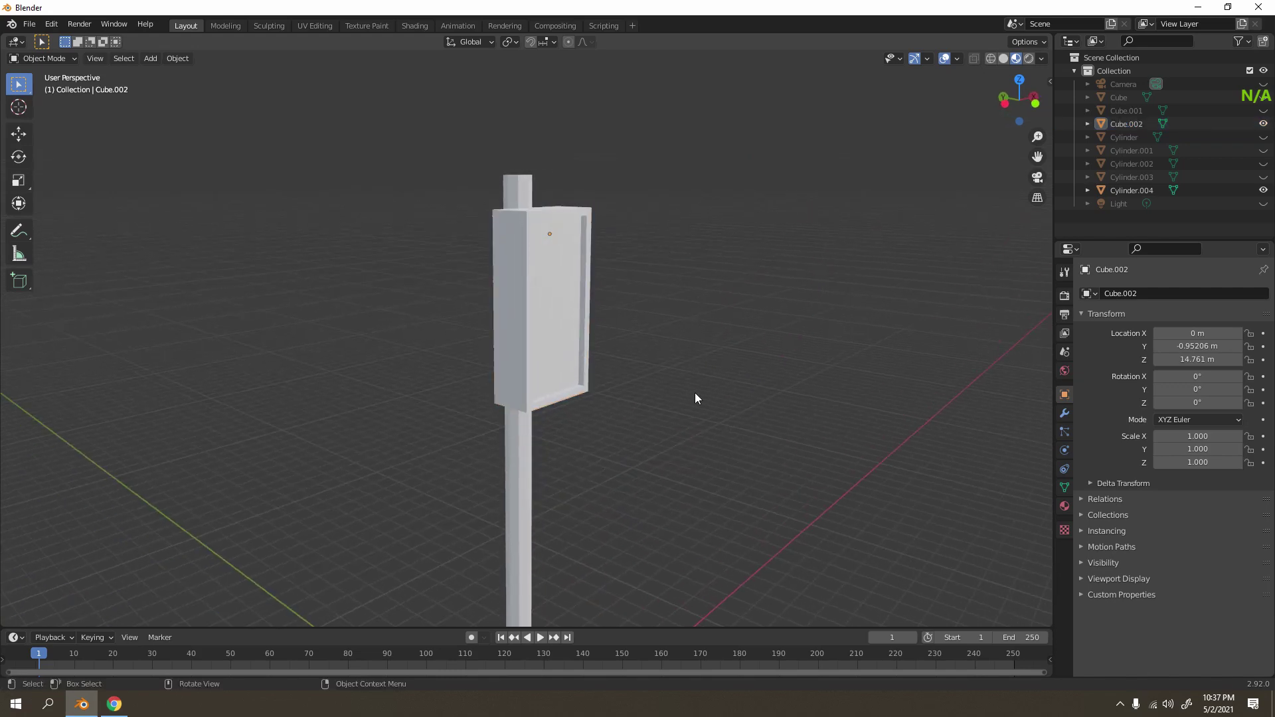
Add an 8-vertex cylinder mesh for the lamp and rotate it 90° about the X axis.
scroll(694, 393, "down", 5)
key("shift+a")
mouse_move(613, 406)
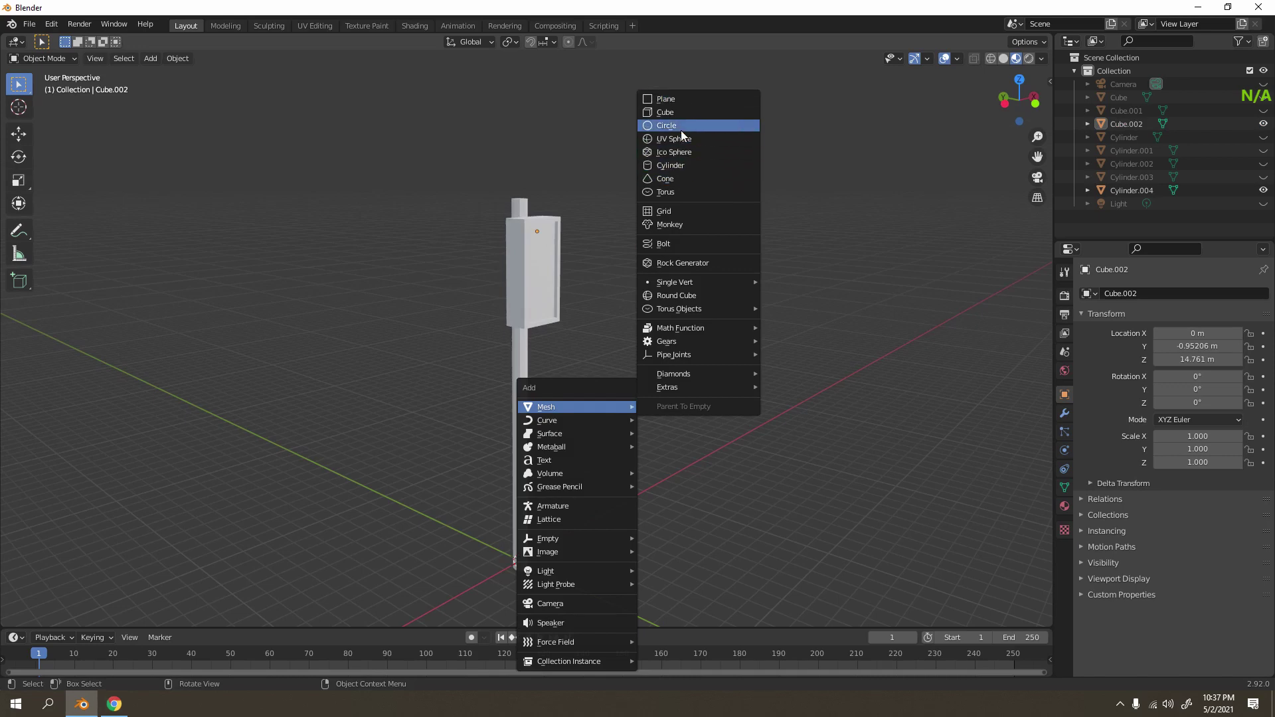
left_click(682, 168)
type("r")
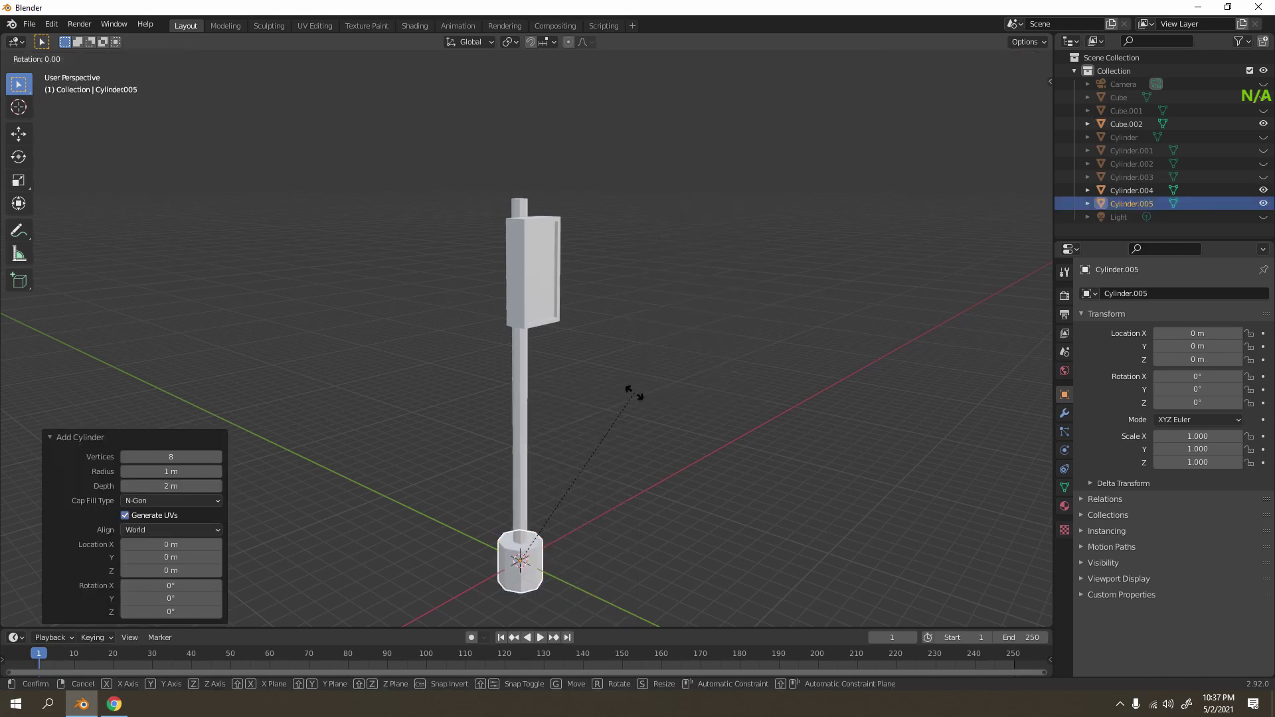
type("x90")
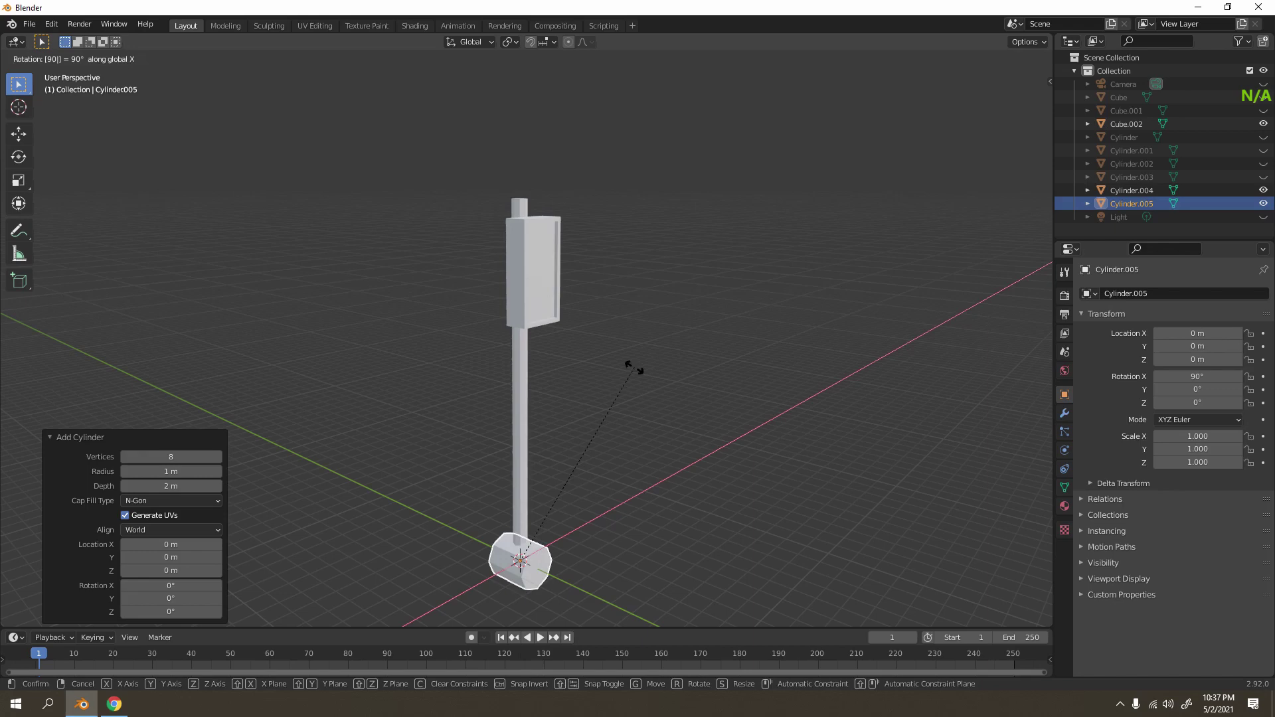
key("Return")
Raise the cylinder about 14.42 m along Z to the upper part of the signal box.
key("KP_3")
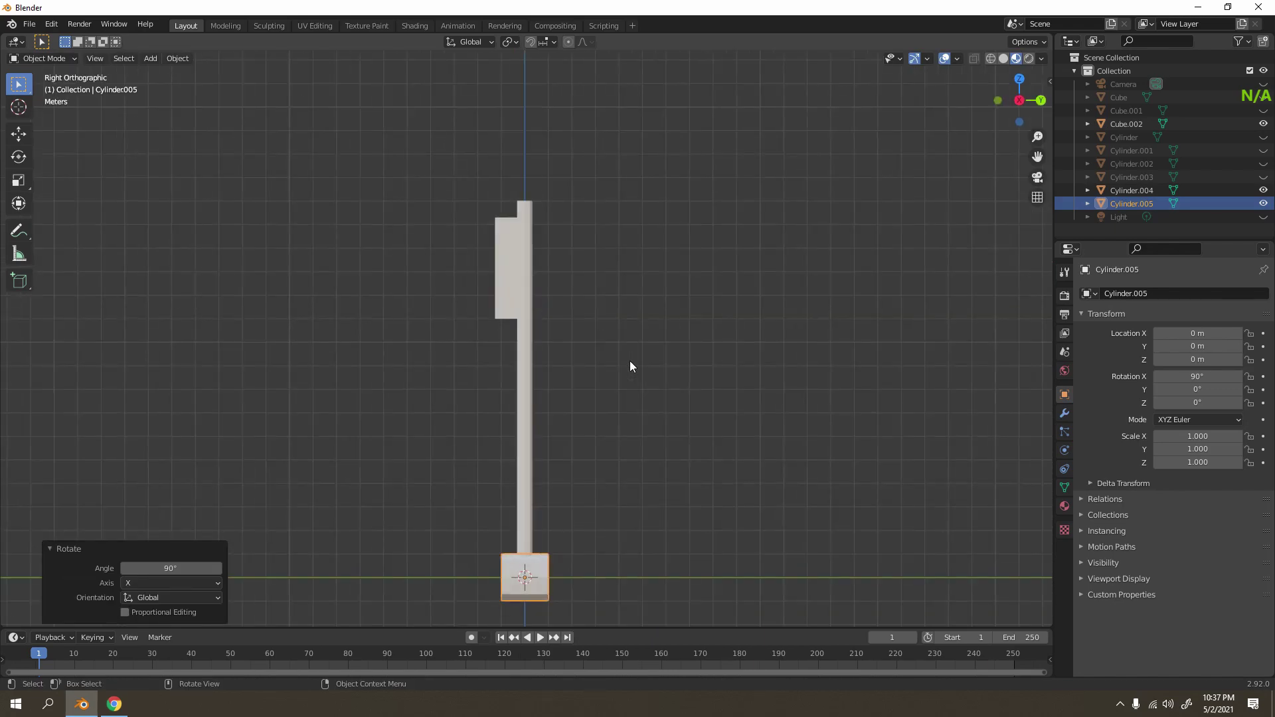
key("g")
key("z")
left_click(558, 591)
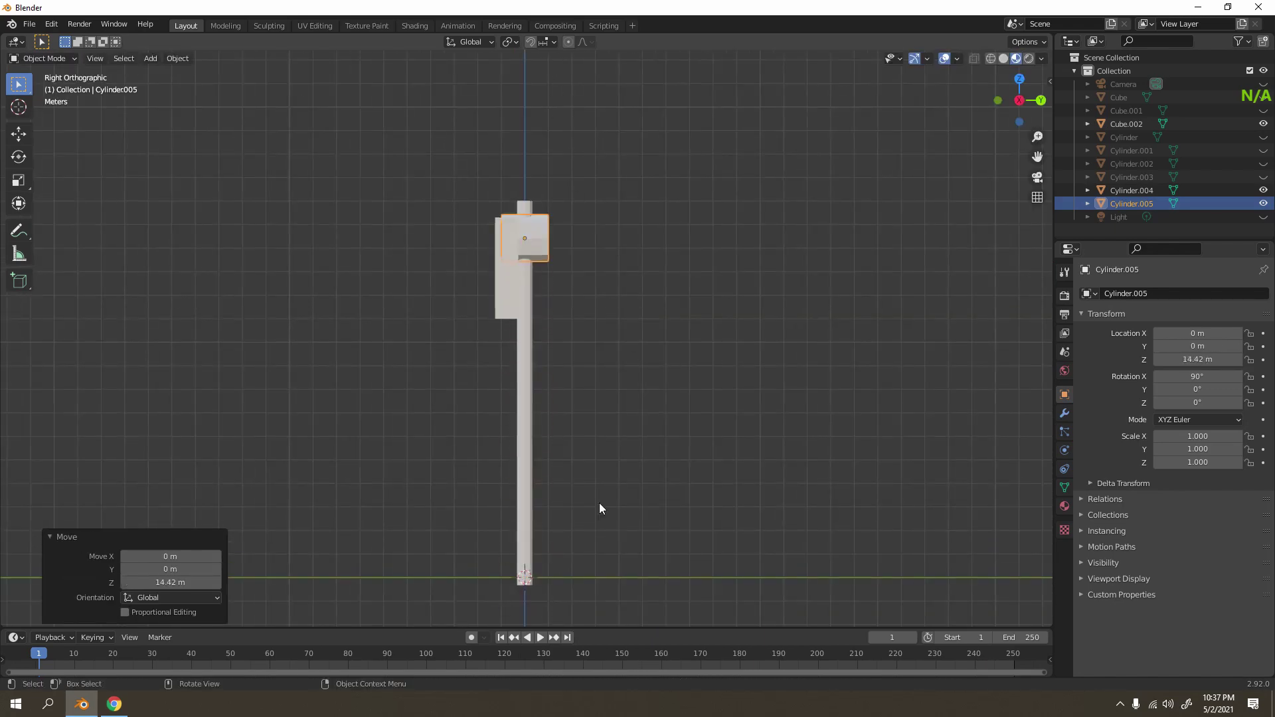
Scale the cylinder down to about 0.5 and move it about -1.2 m along Y to the box's front.
scroll(634, 385, "up", 6)
key("s")
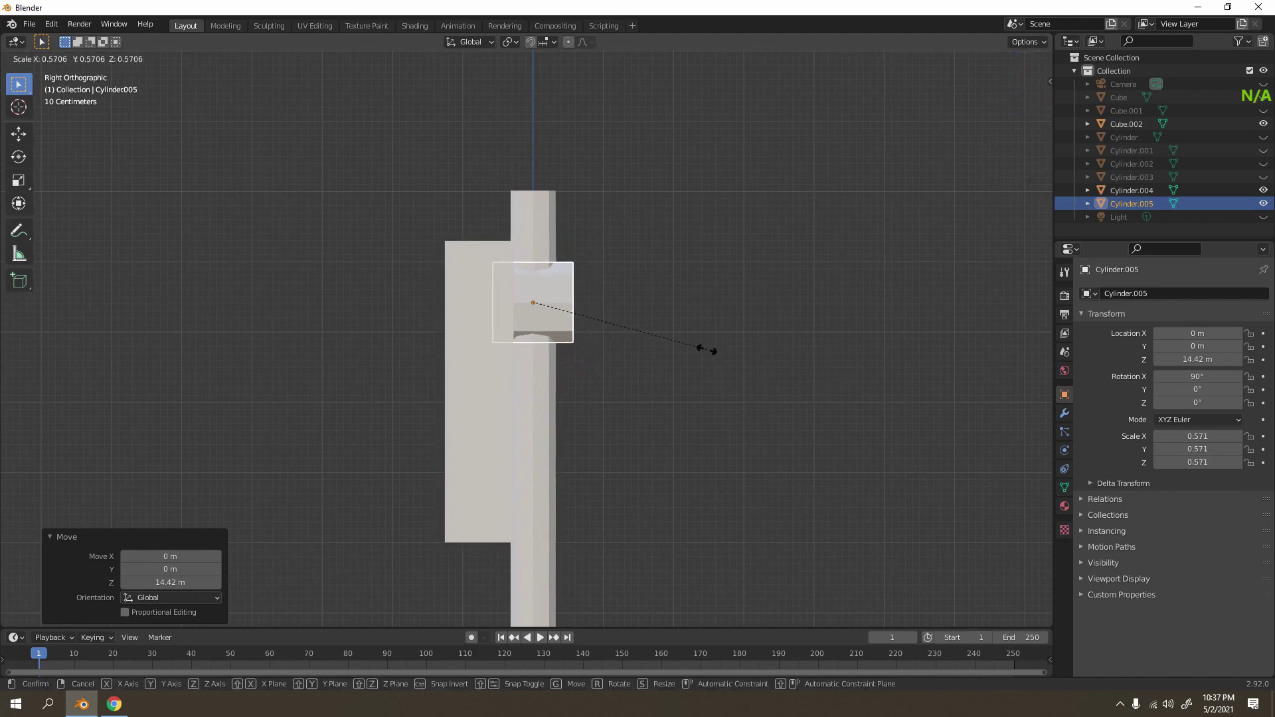
key("Return")
key("g")
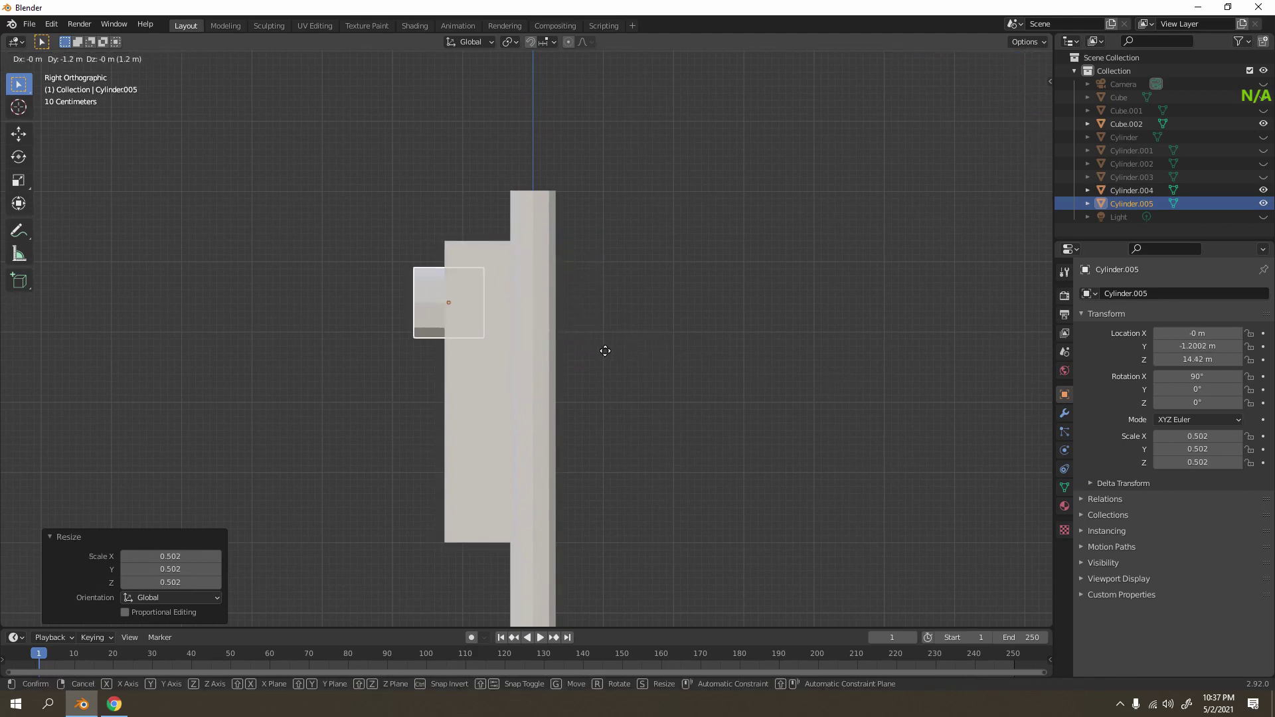
left_click(605, 350)
Flatten the cylinder along global Y into a thin disc with a local Z scale of about 0.18.
middle_click_drag(599, 345, 701, 408)
key("s")
key("y")
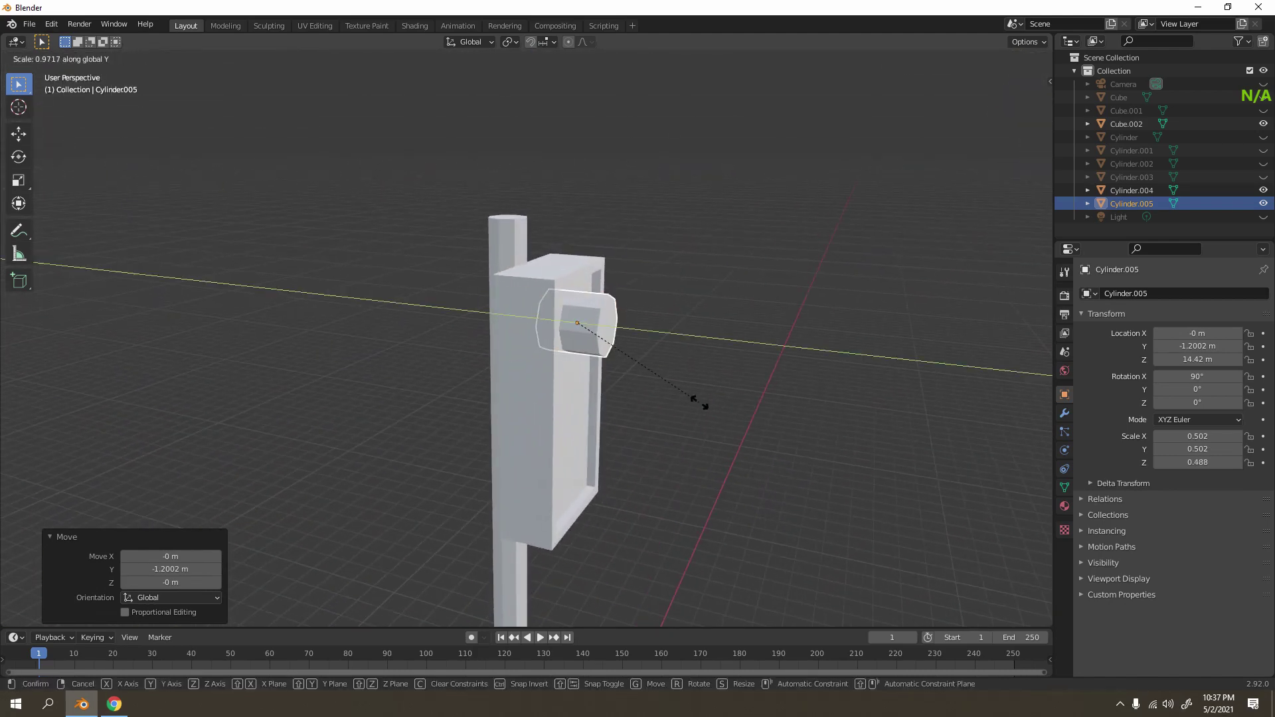
left_click(611, 366)
Inset the lamp cylinder's front face by about 0.076 m to create a thin rim.
key("Tab")
key("KP_Decimal")
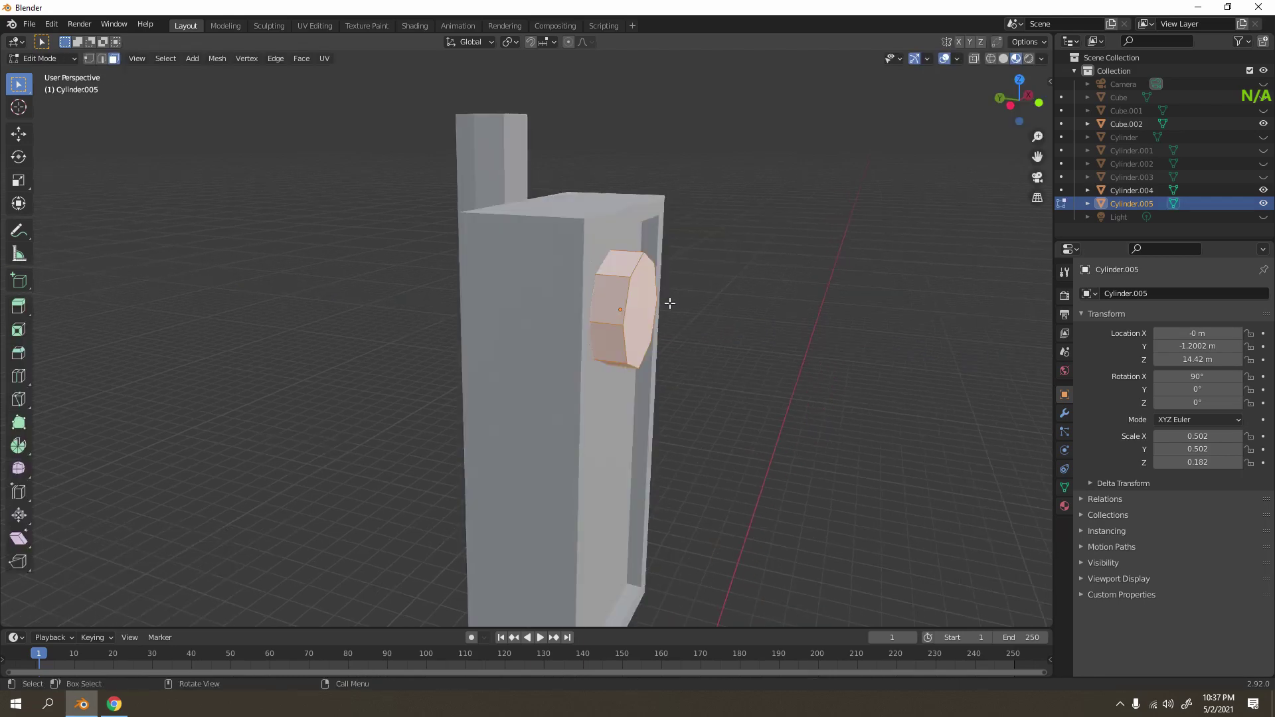
scroll(611, 321, "up", 2)
middle_click_drag(605, 326, 544, 334, "shift")
left_click(544, 335)
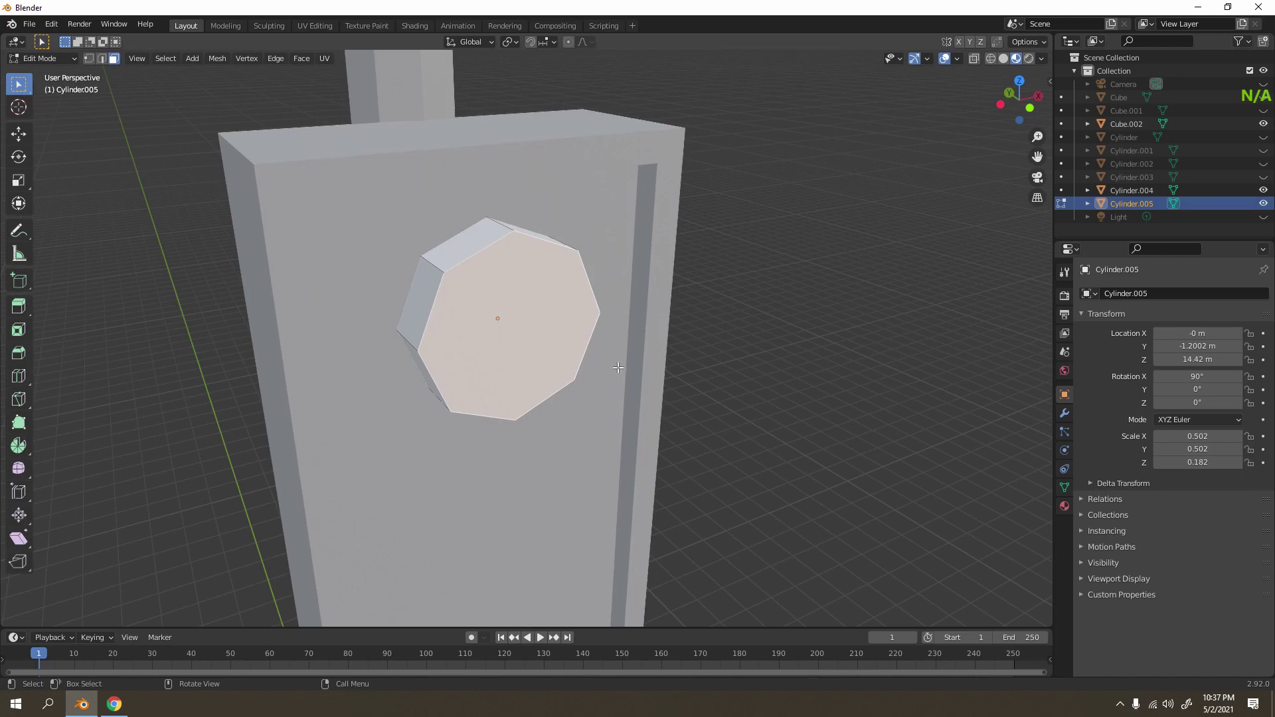
key("i")
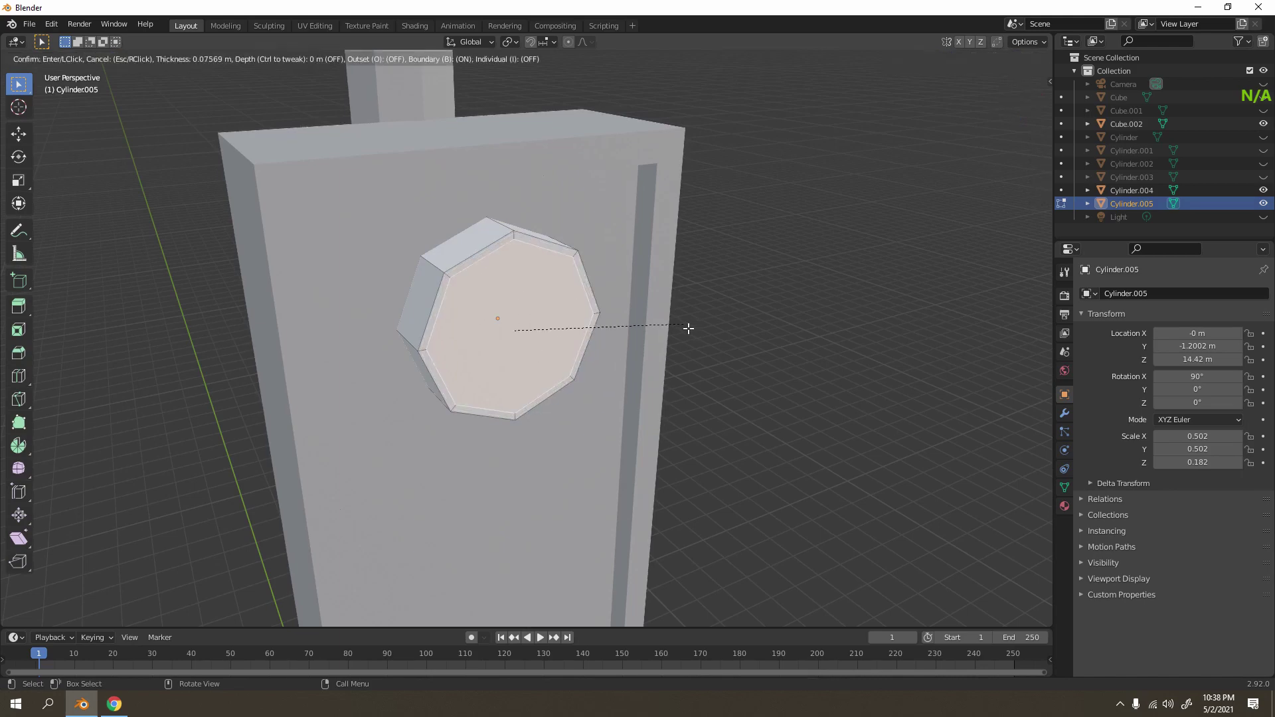
left_click(688, 328)
Extrude the four lower rim faces of the lamp about 0.1 m forward.
scroll(455, 302, "up", 2)
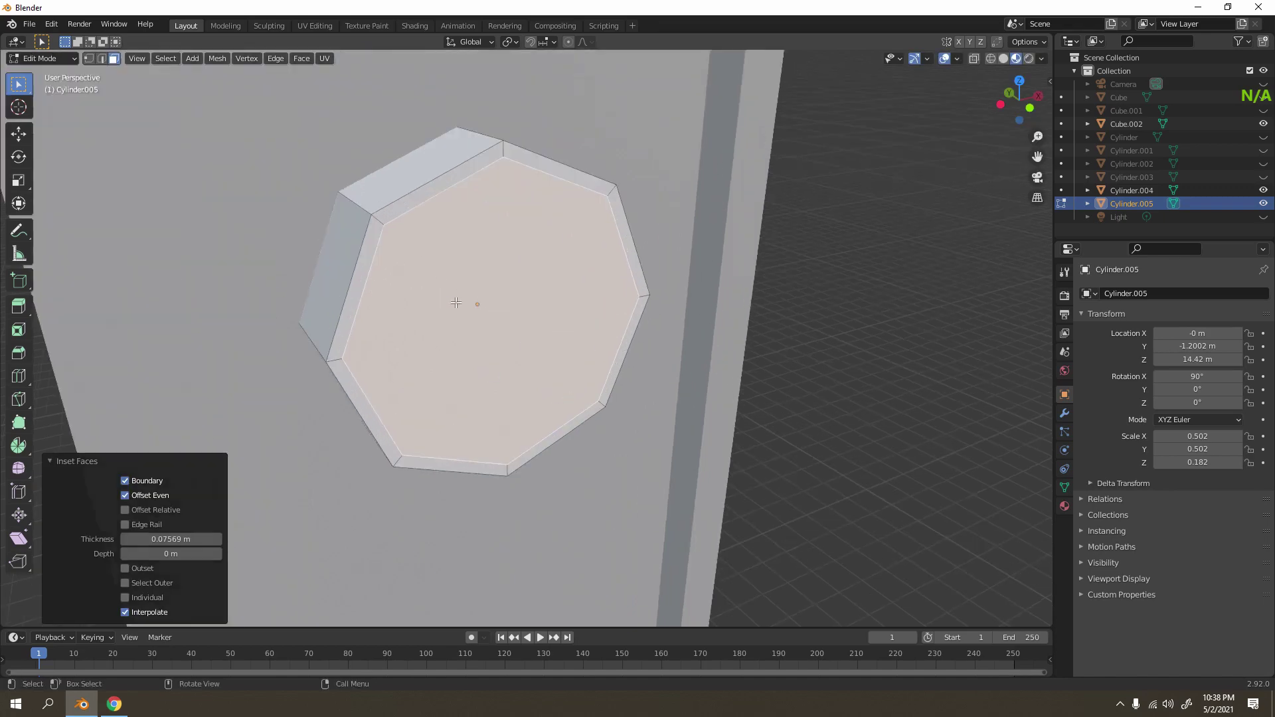
left_click(355, 403)
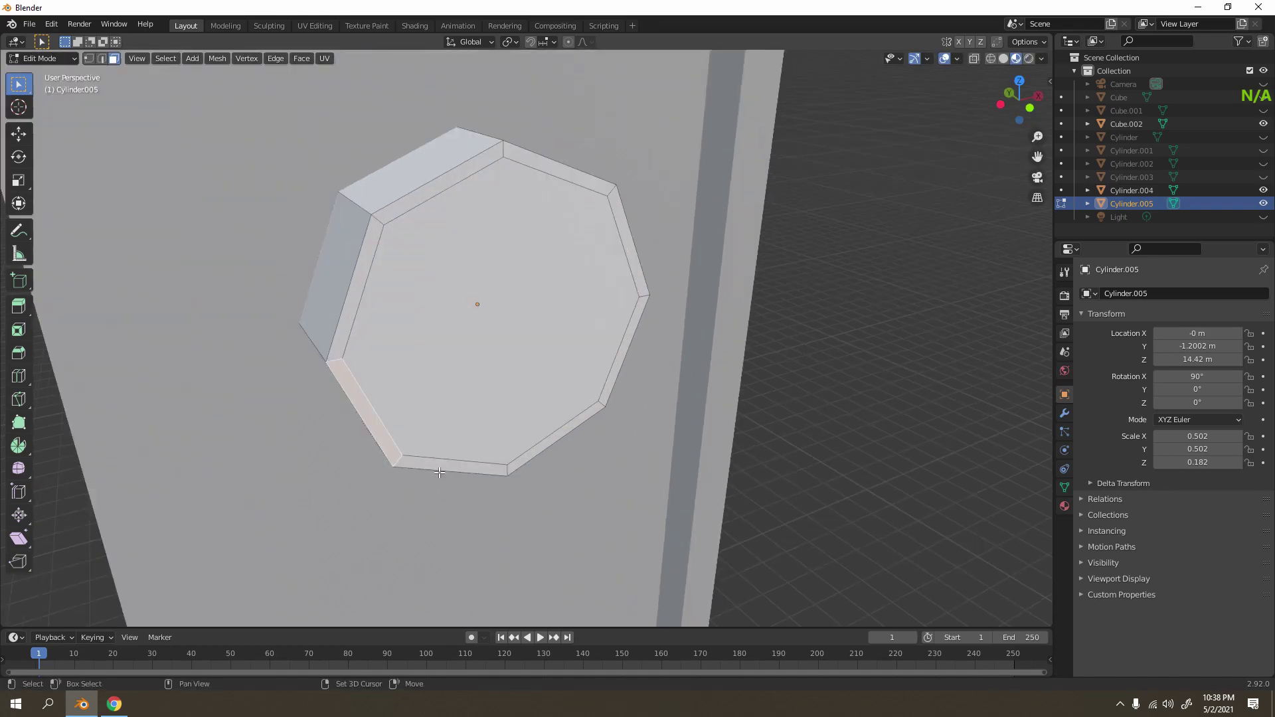
left_click(505, 471, "shift")
left_click(545, 449, "shift")
left_click(622, 380, "shift")
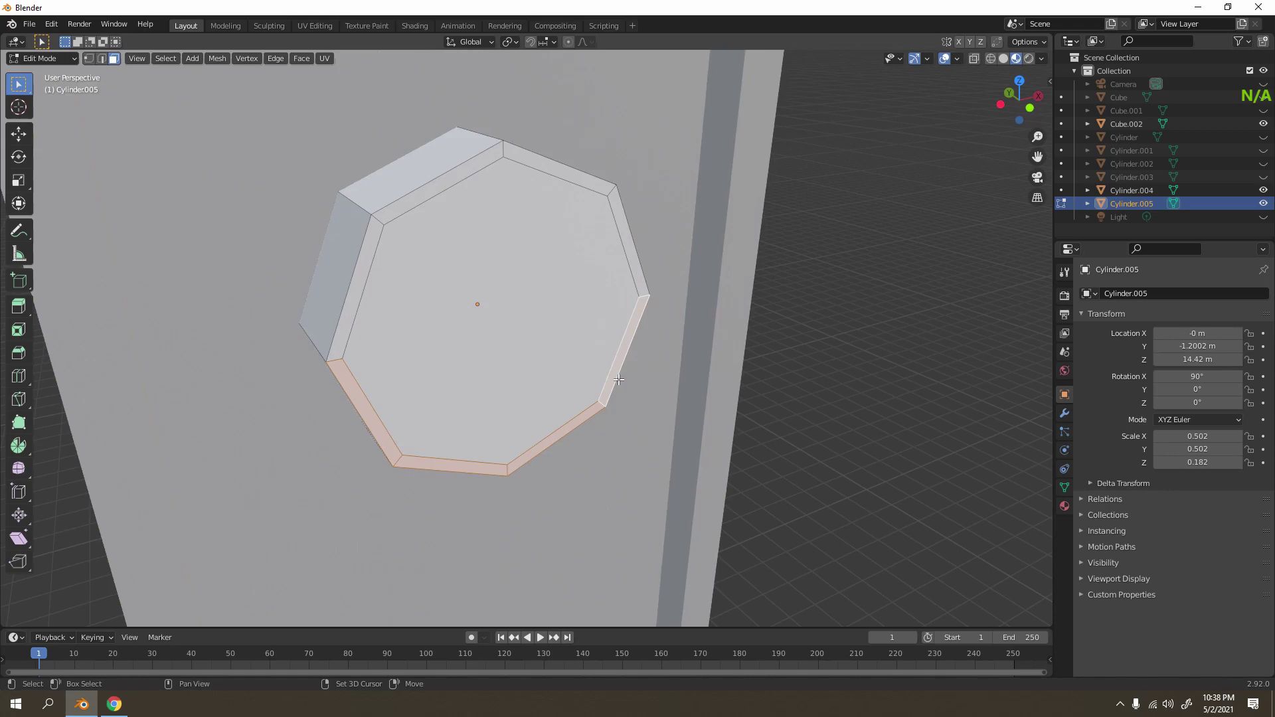
key("e")
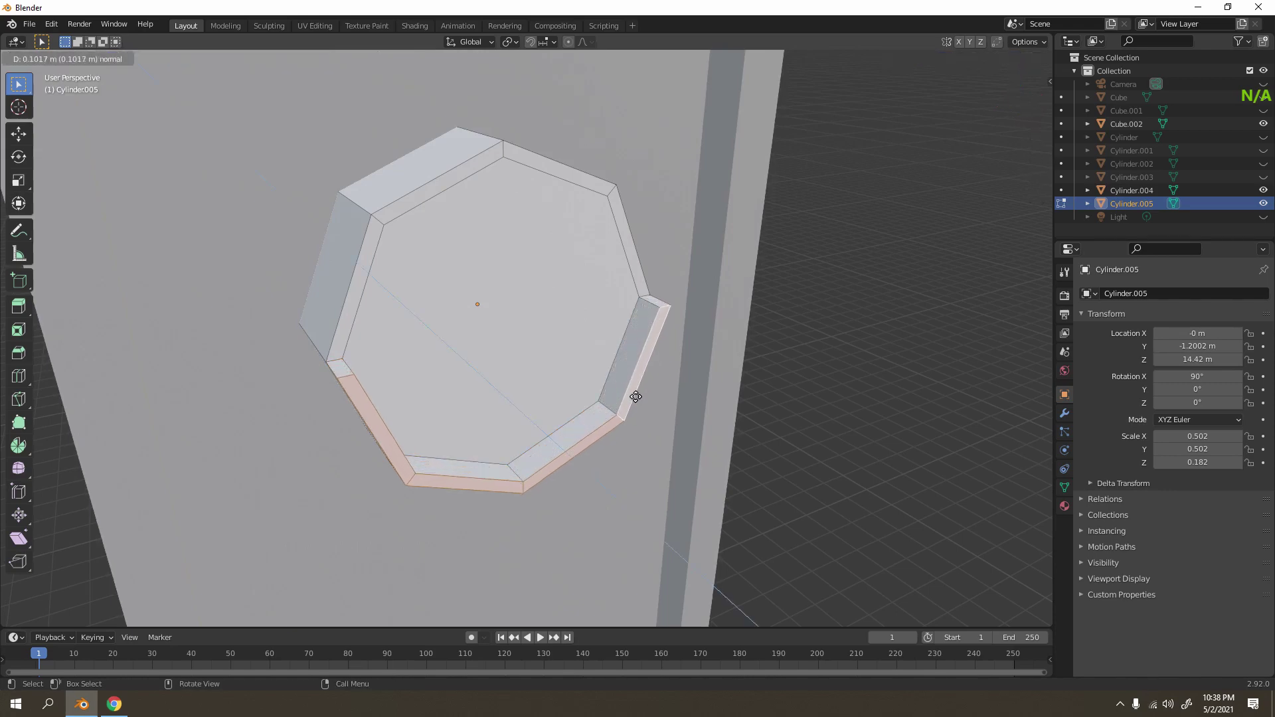
left_click(635, 396)
Extrude the four upper rim faces of the lamp about 0.52 m forward to form a visor.
left_click(355, 307)
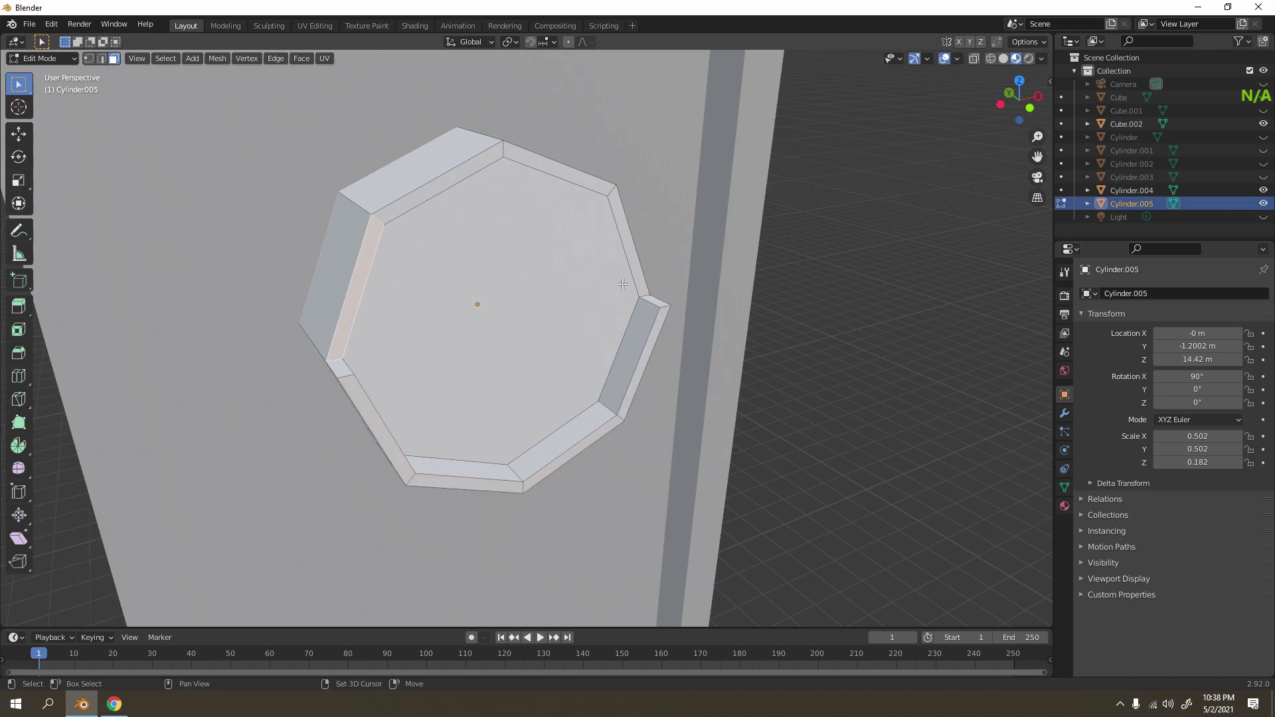
left_click(643, 284, "shift")
left_click(556, 170, "shift")
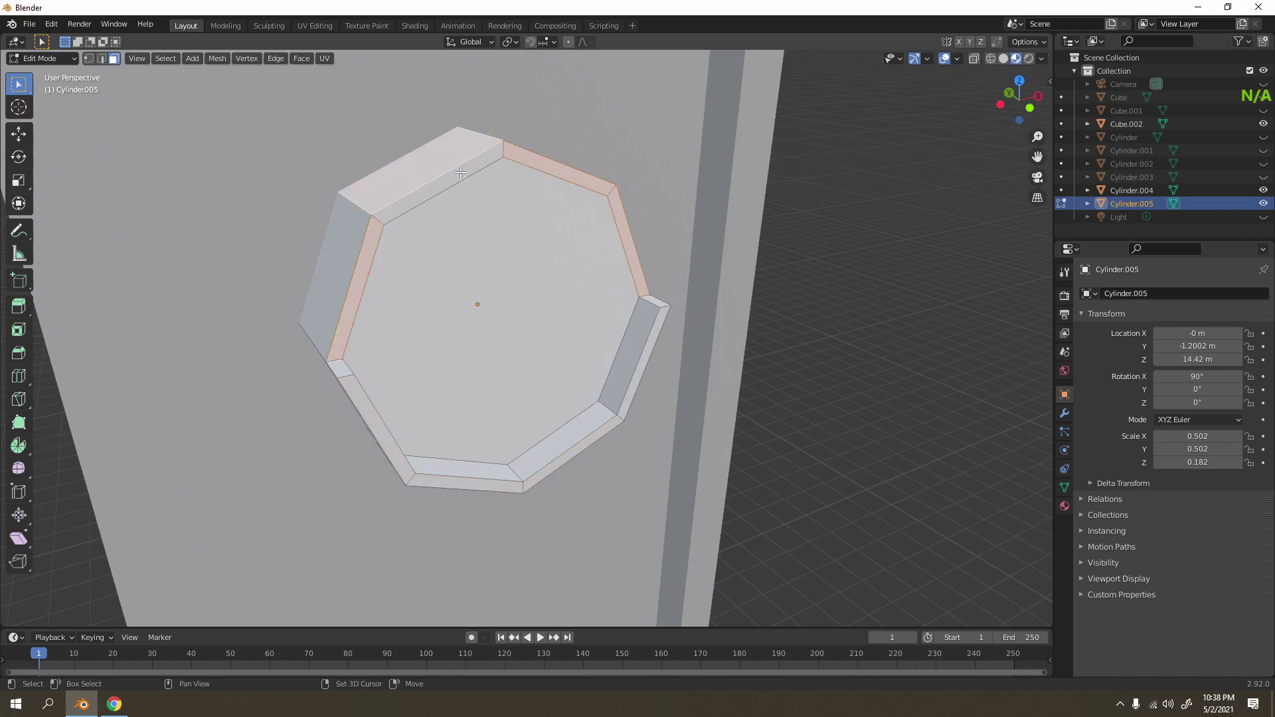
left_click(460, 173, "shift")
left_click(450, 162, "shift")
left_click(450, 162, "shift")
left_click(440, 173, "shift")
scroll(460, 196, "down", 5)
middle_click_drag(461, 196, 671, 335)
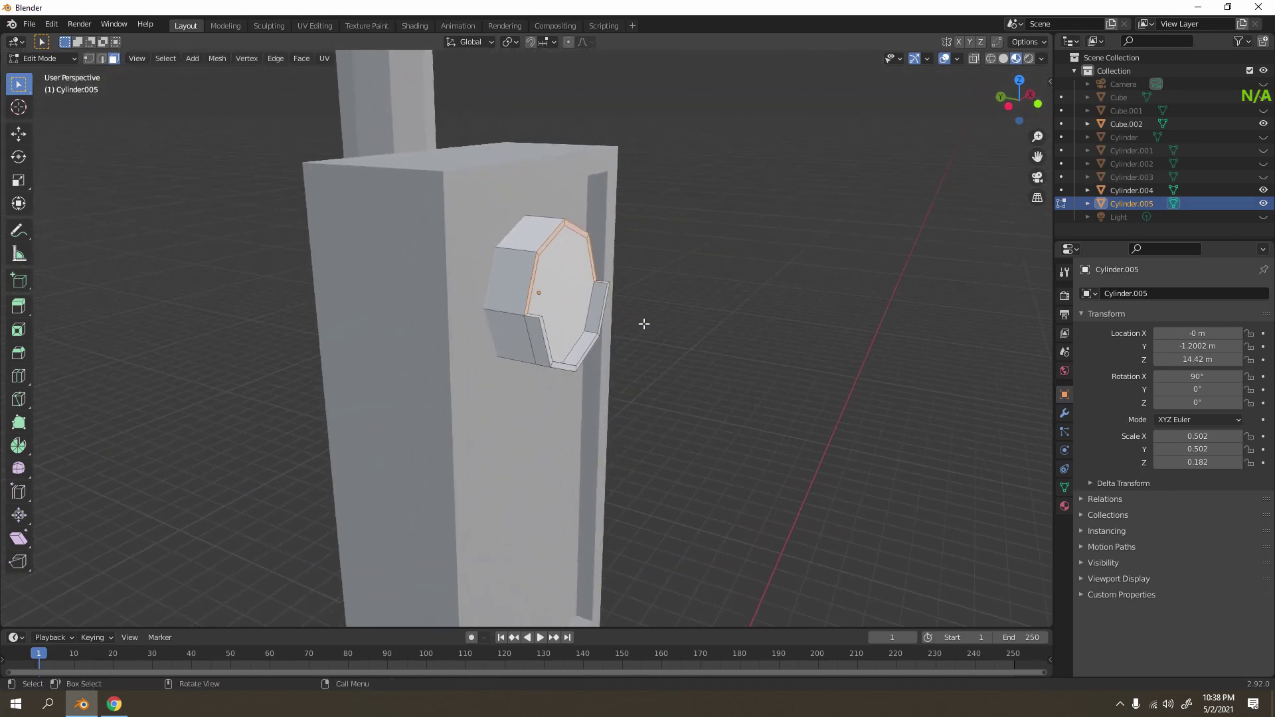
key("e")
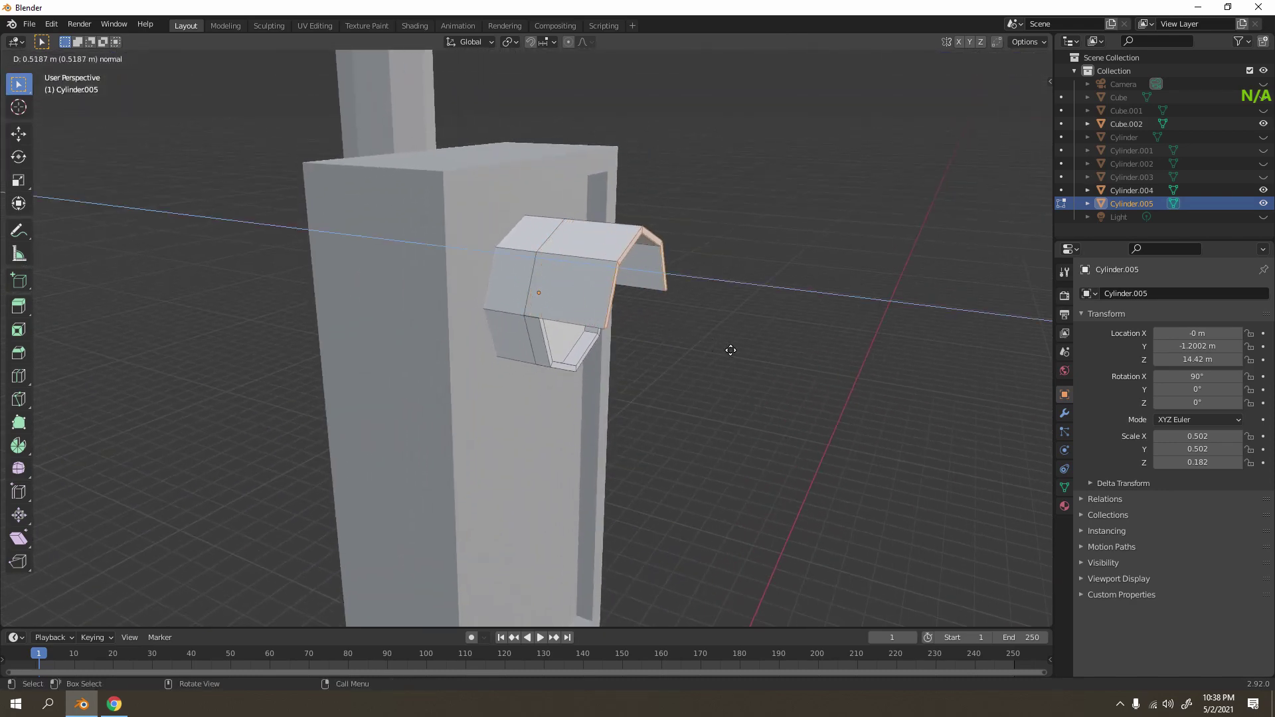
left_click(731, 350)
Merge all of the lamp mesh's vertices by distance.
middle_click_drag(755, 229, 495, 303)
key("m")
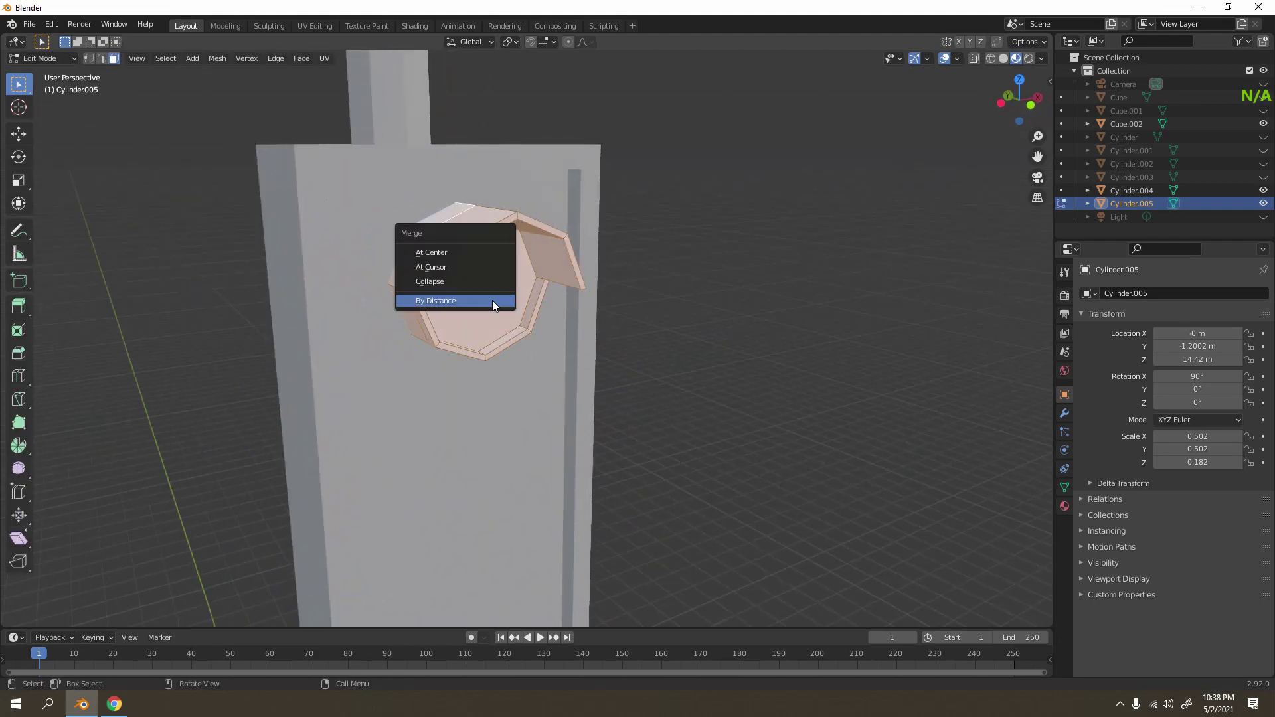
left_click(492, 300)
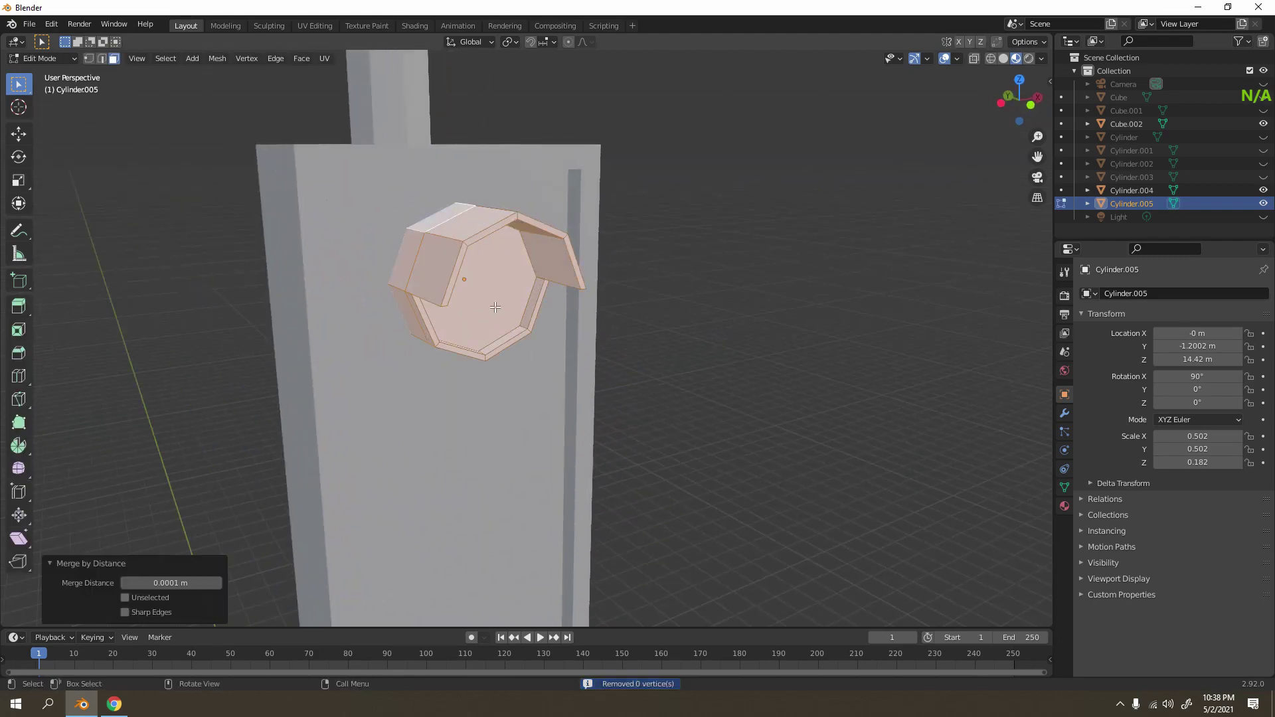
Poke the lamp's octagonal front face into triangles that meet at a central vertex.
middle_click_drag(567, 326, 525, 302)
scroll(381, 226, "up", 3)
key("Tab")
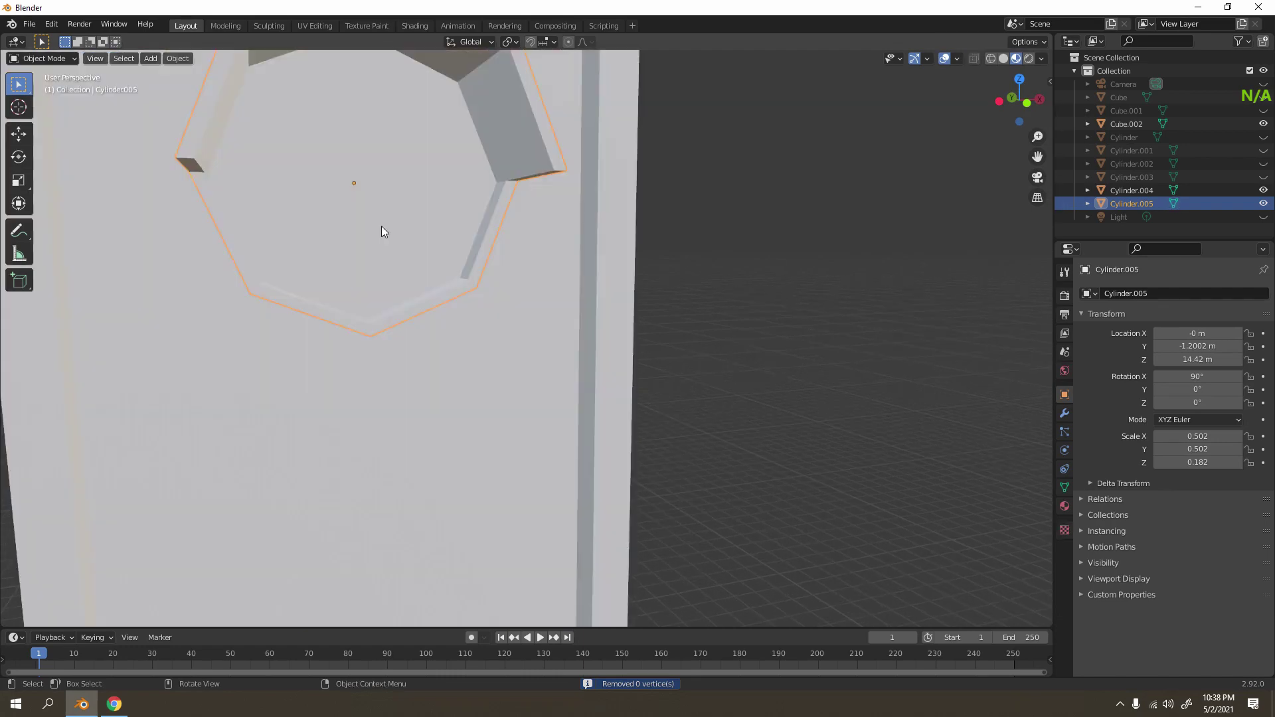
middle_click_drag(385, 214, 436, 273, "shift")
key("Tab")
left_click(425, 238)
key("Tab")
key("Tab")
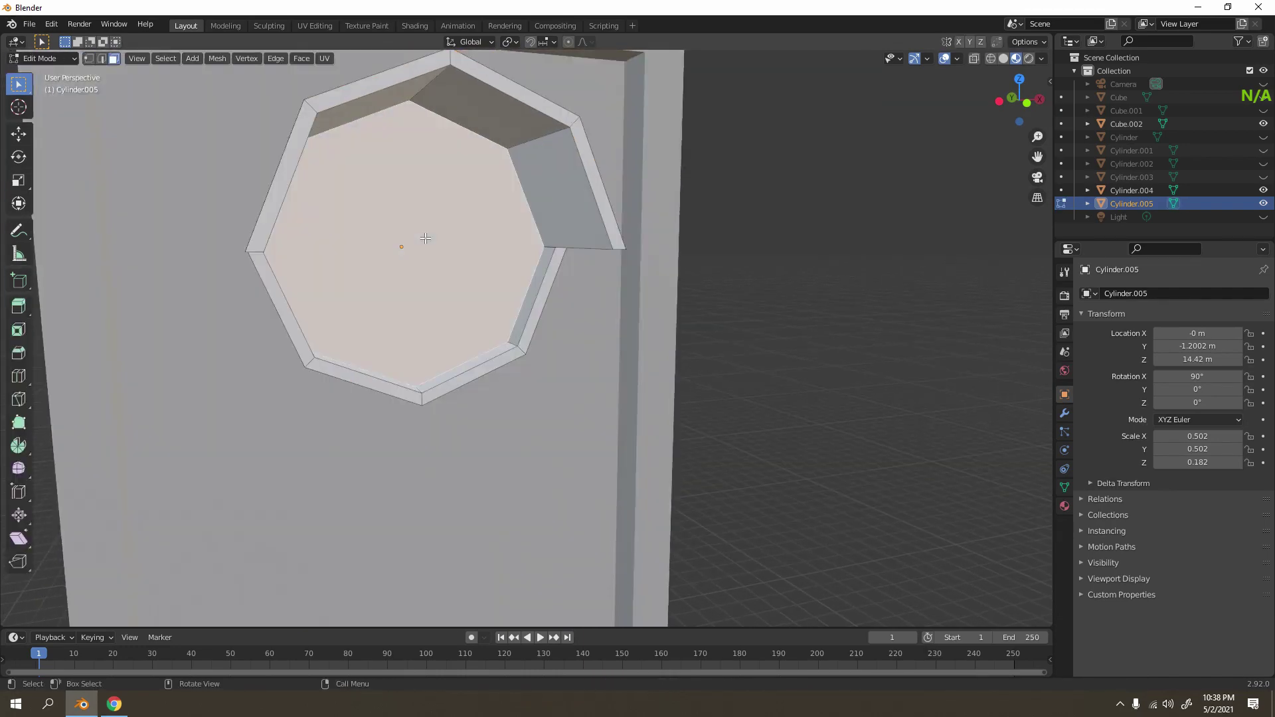
left_click(836, 221)
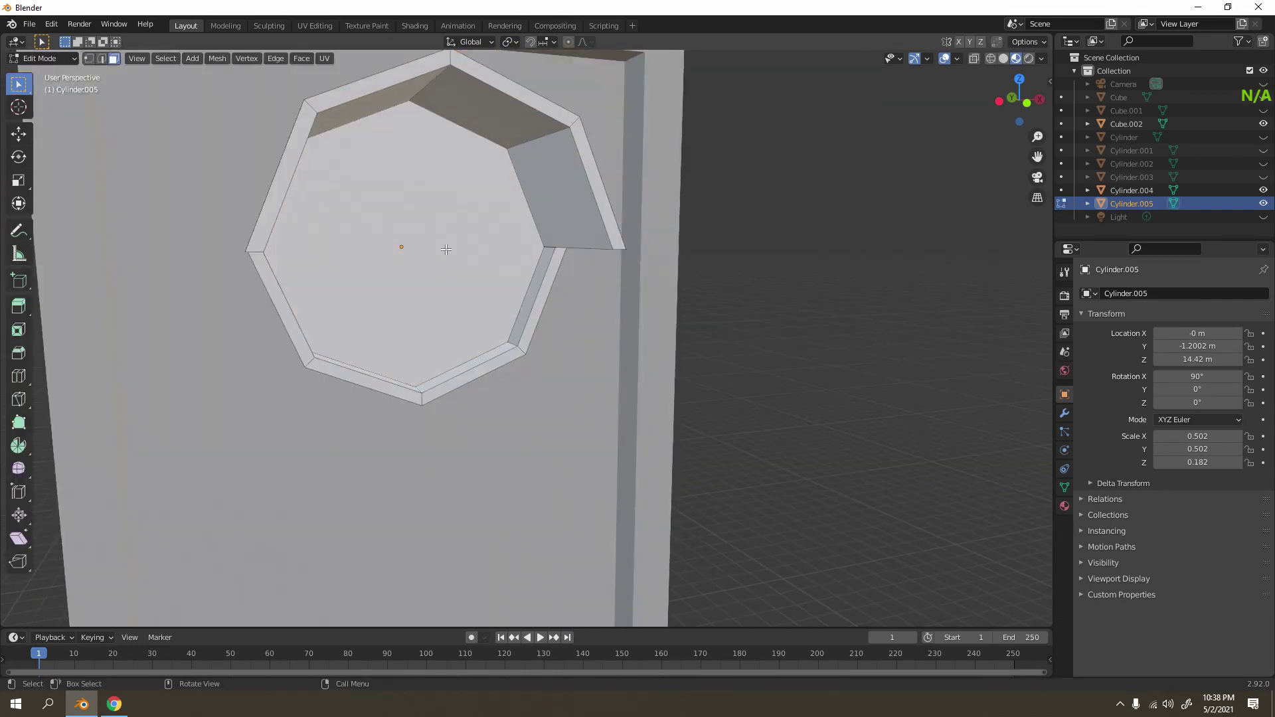
left_click(446, 249)
right_click(451, 251)
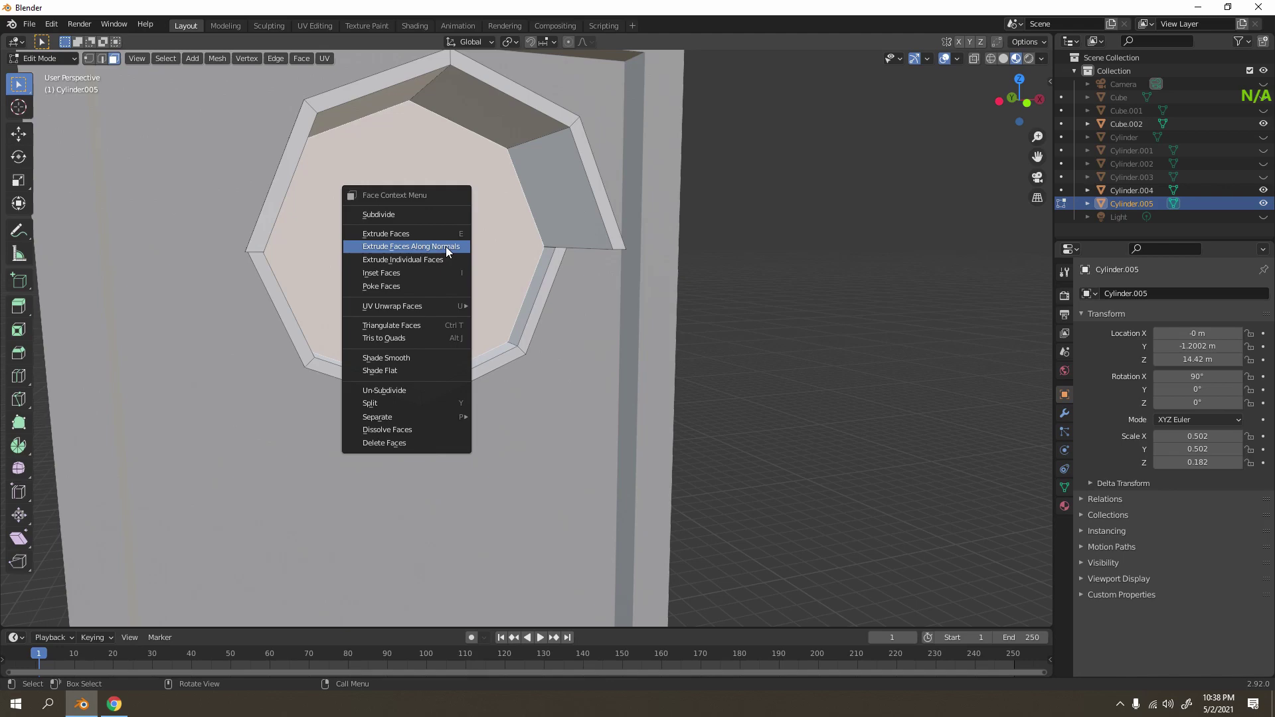
left_click(419, 282)
Move the lens's central vertex along global Y to give the lamp a shallow pointed shape, and return to Object Mode.
key("1")
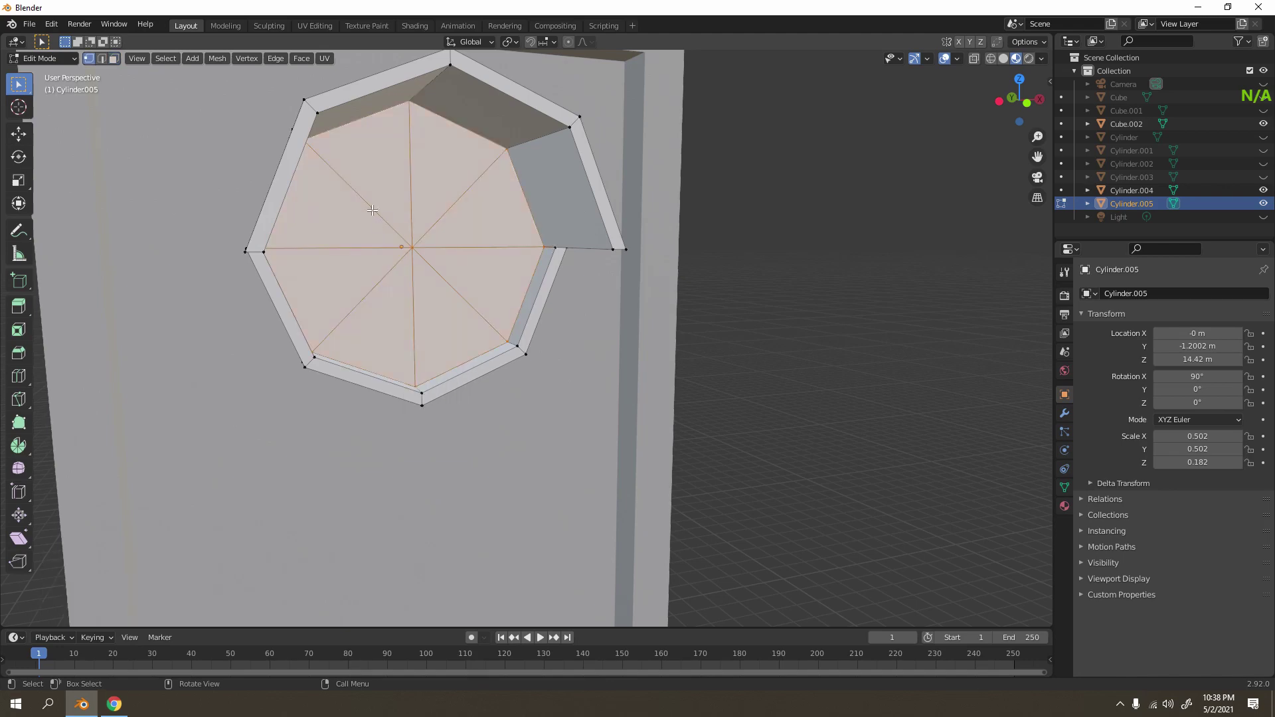
left_click_drag(364, 204, 432, 285)
mouse_move(446, 256)
middle_mouse_down()
mouse_move(566, 325)
mouse_move(598, 313)
mouse_move(468, 250)
middle_mouse_up()
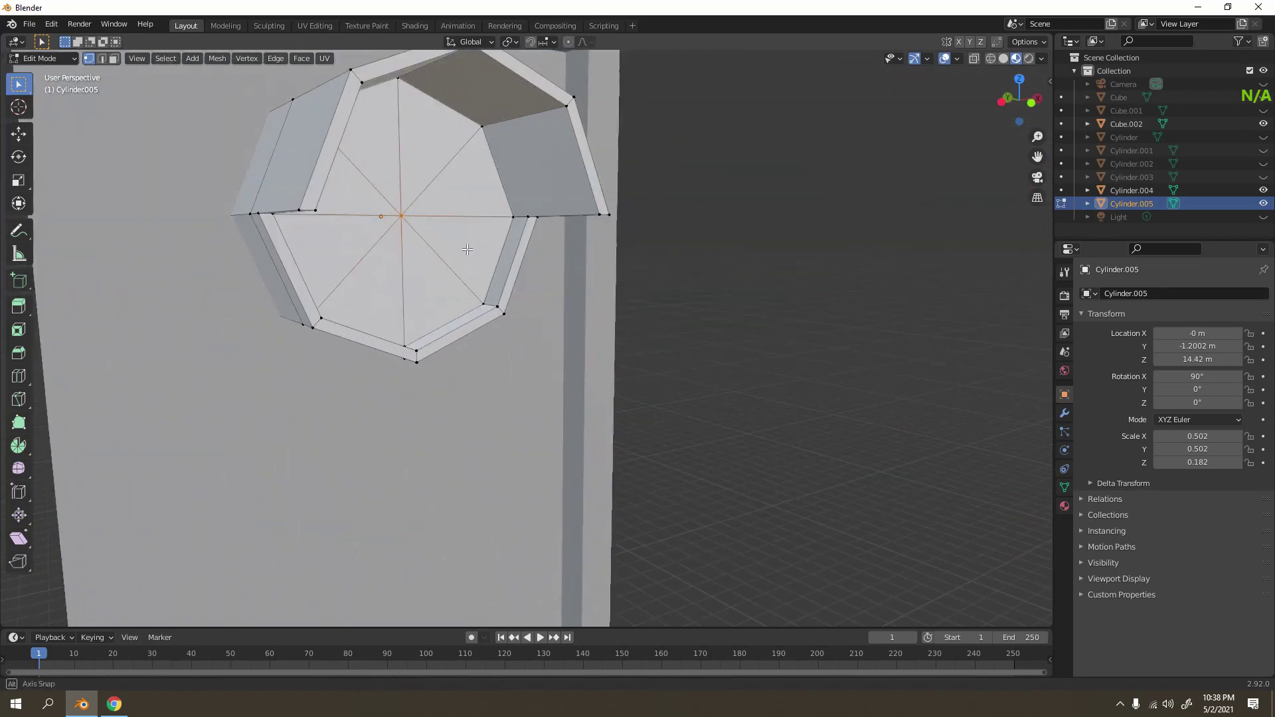
key("g")
key("y")
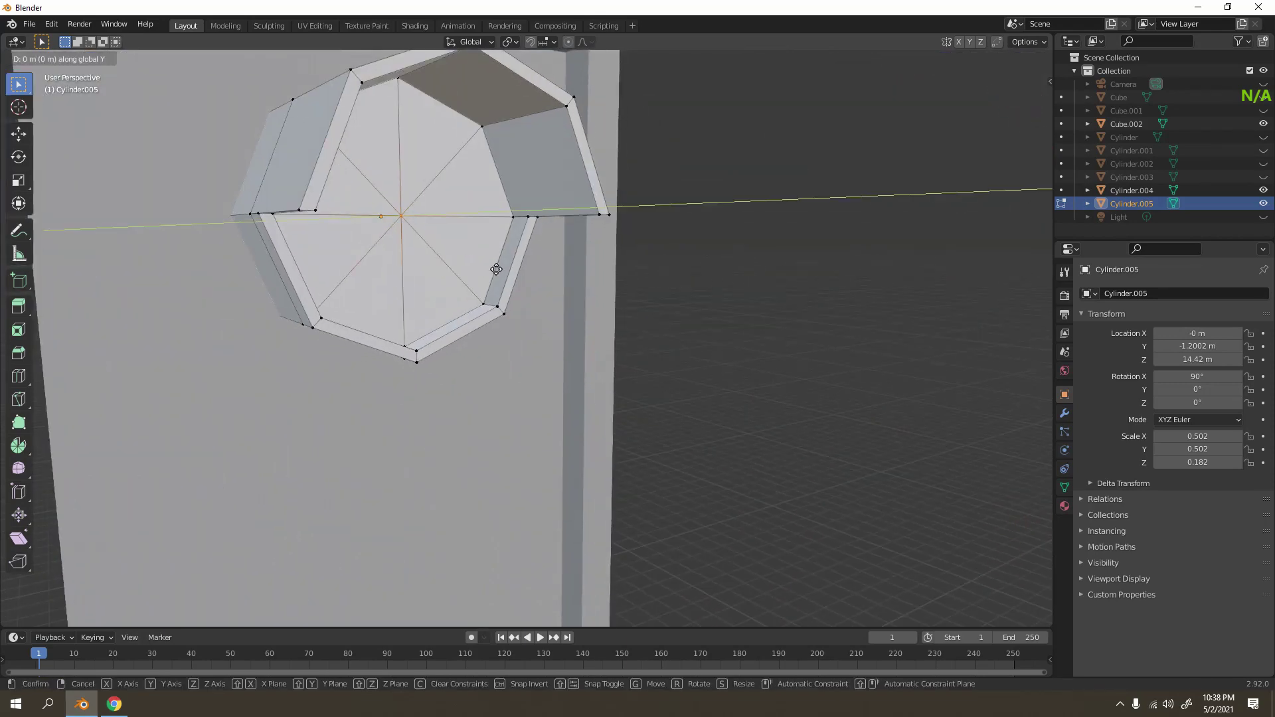
left_click(531, 275)
middle_click_drag(733, 182, 561, 208)
key("Tab")
Duplicate the lamp in front view and place the copy about 1.28 m lower along global Z.
scroll(345, 252, "down", 2)
middle_click_drag(325, 256, 524, 254)
scroll(589, 202, "down", 3)
key("KP_1")
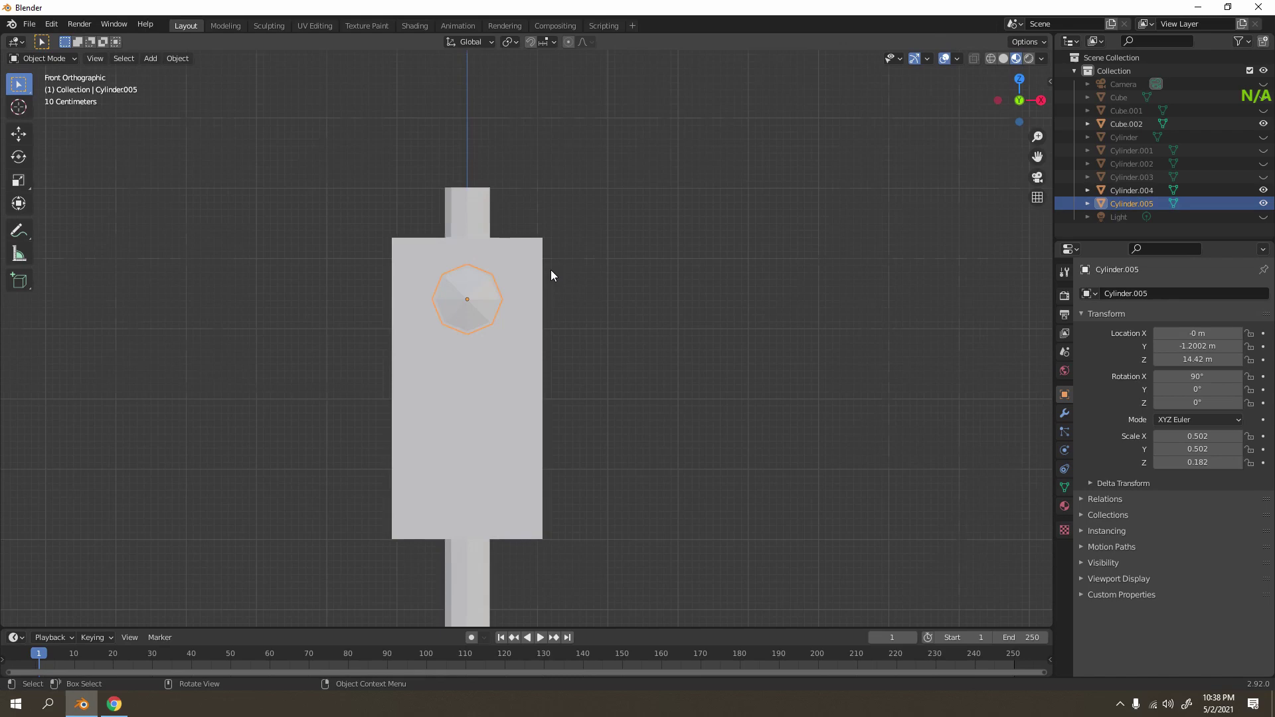
scroll(602, 193, "up", 3)
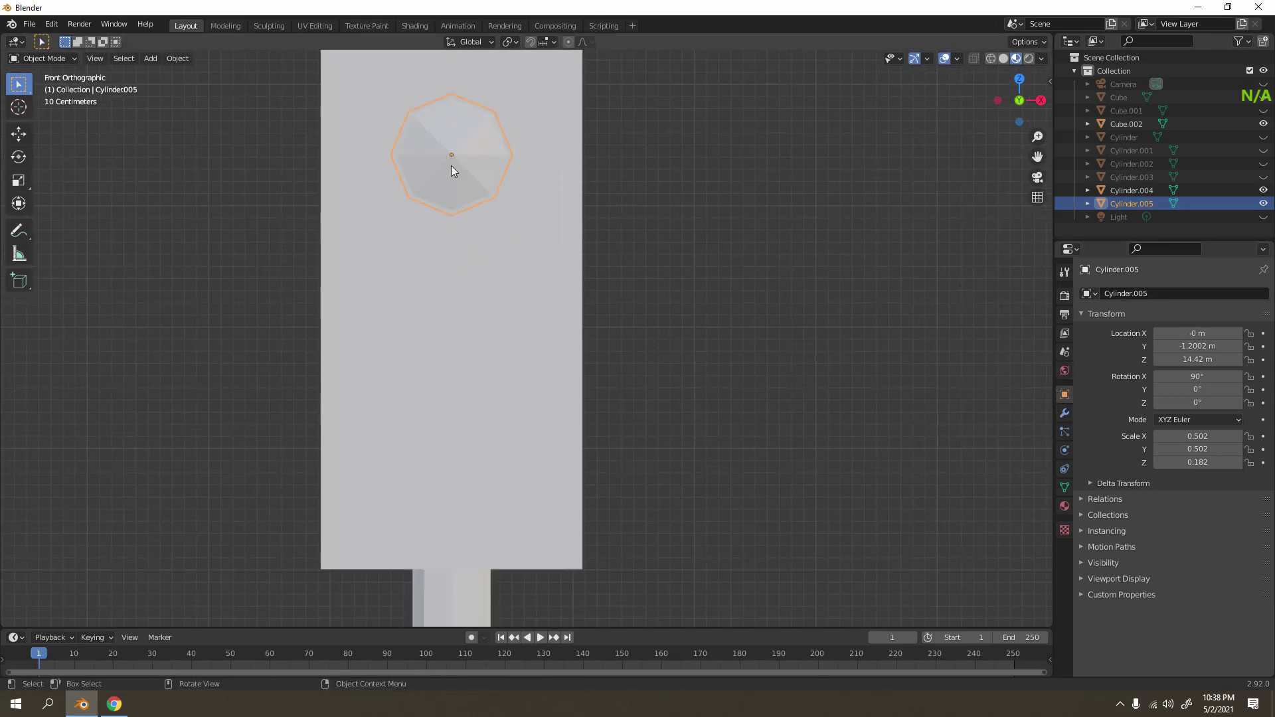
middle_click_drag(518, 192, 548, 235, "shift")
key("shift+d")
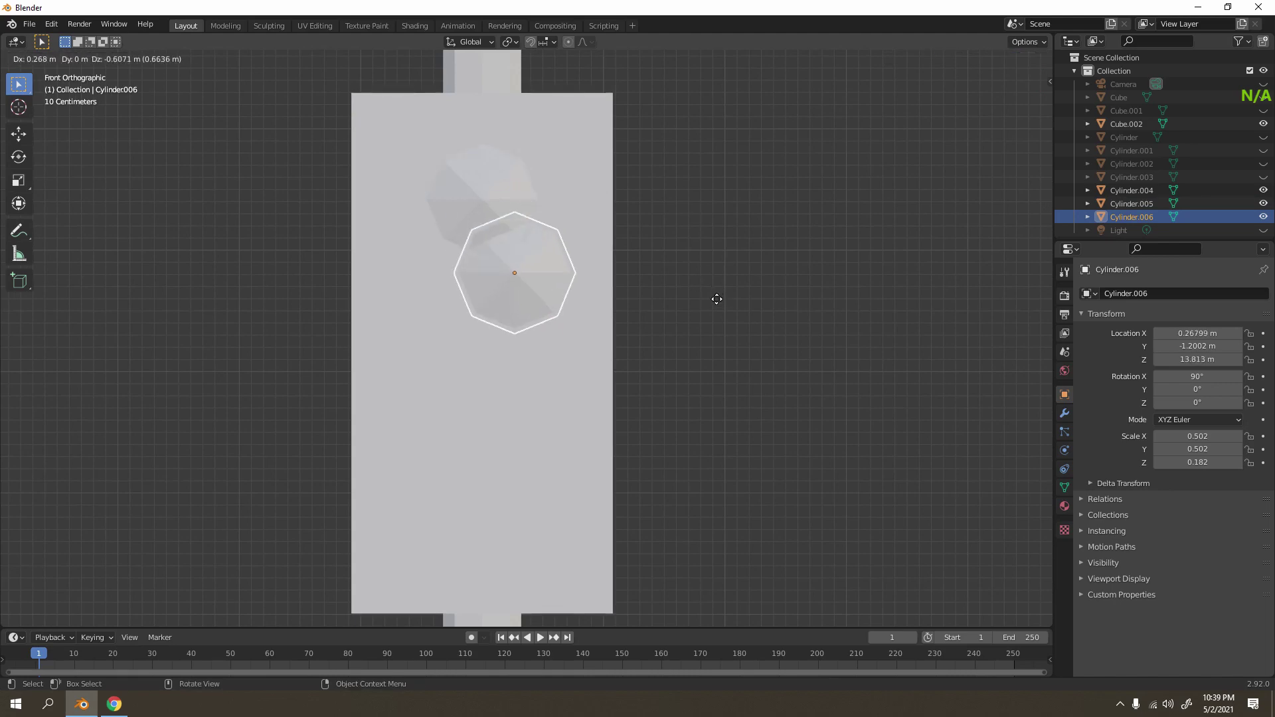
key("z")
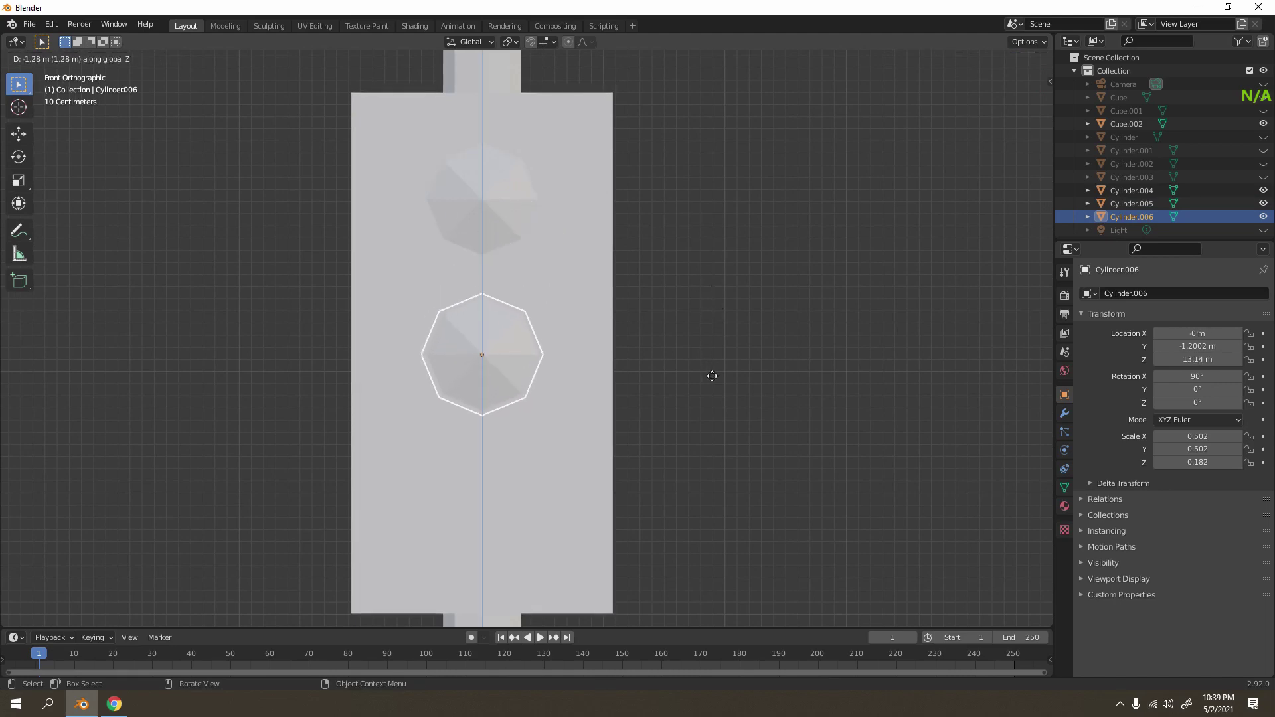
left_click(712, 376)
left_click(1042, 59)
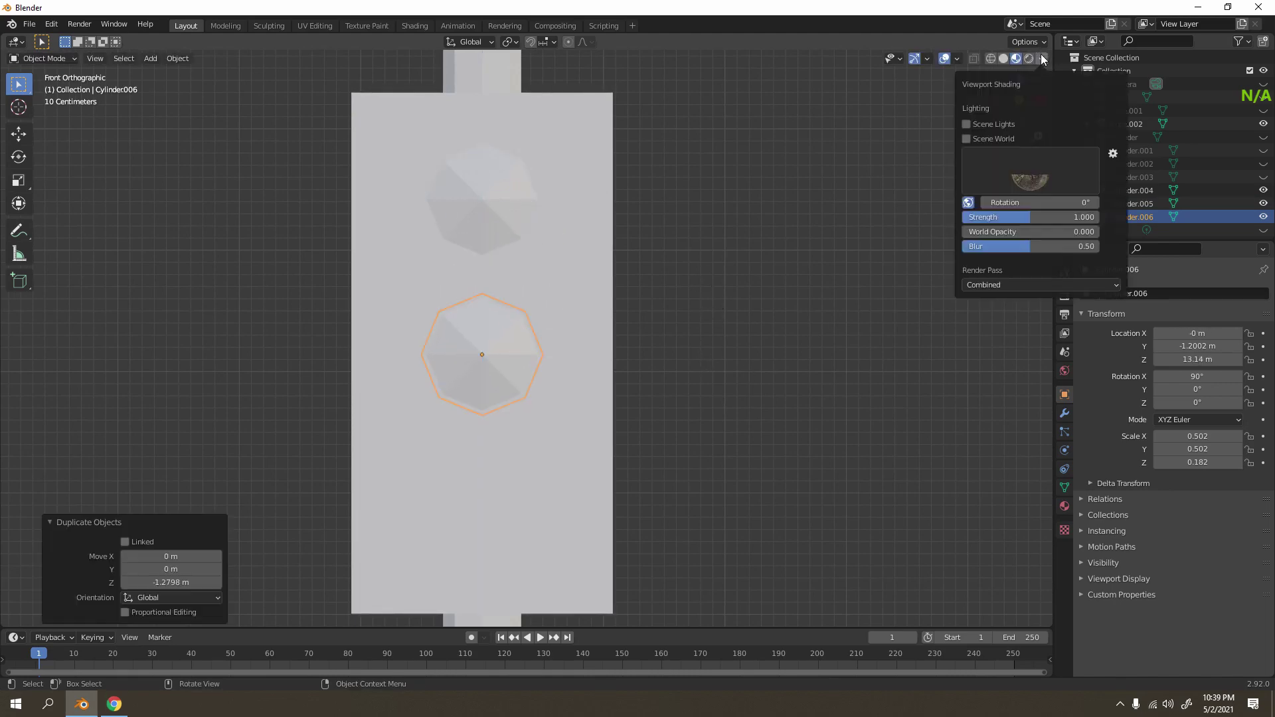
left_click(1027, 43)
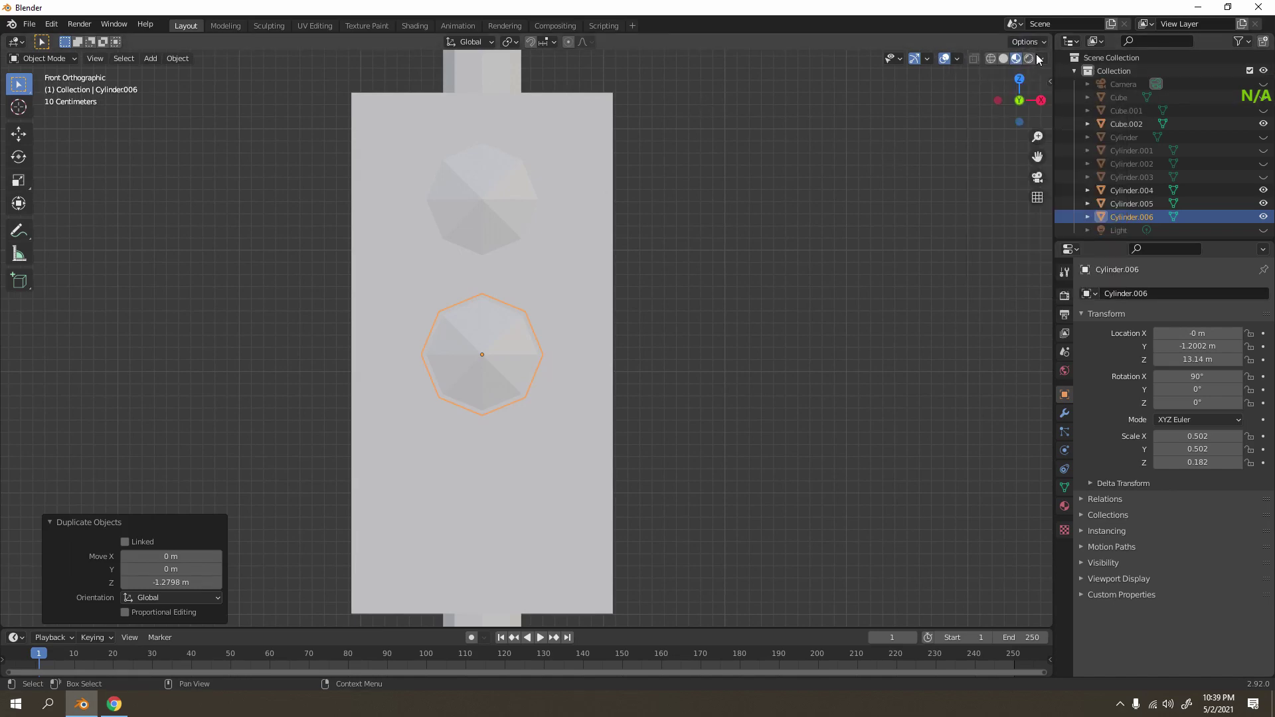
left_click(1040, 58)
key("Tab")
left_click(1039, 61)
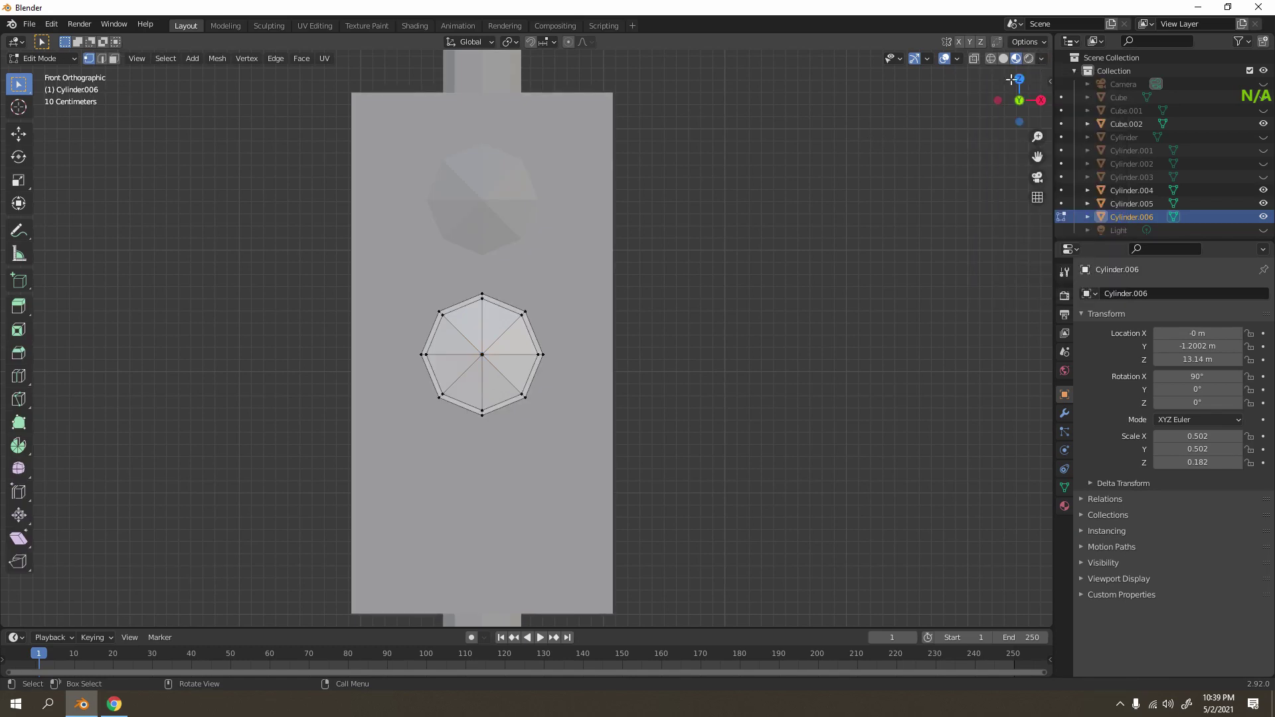
key("Tab")
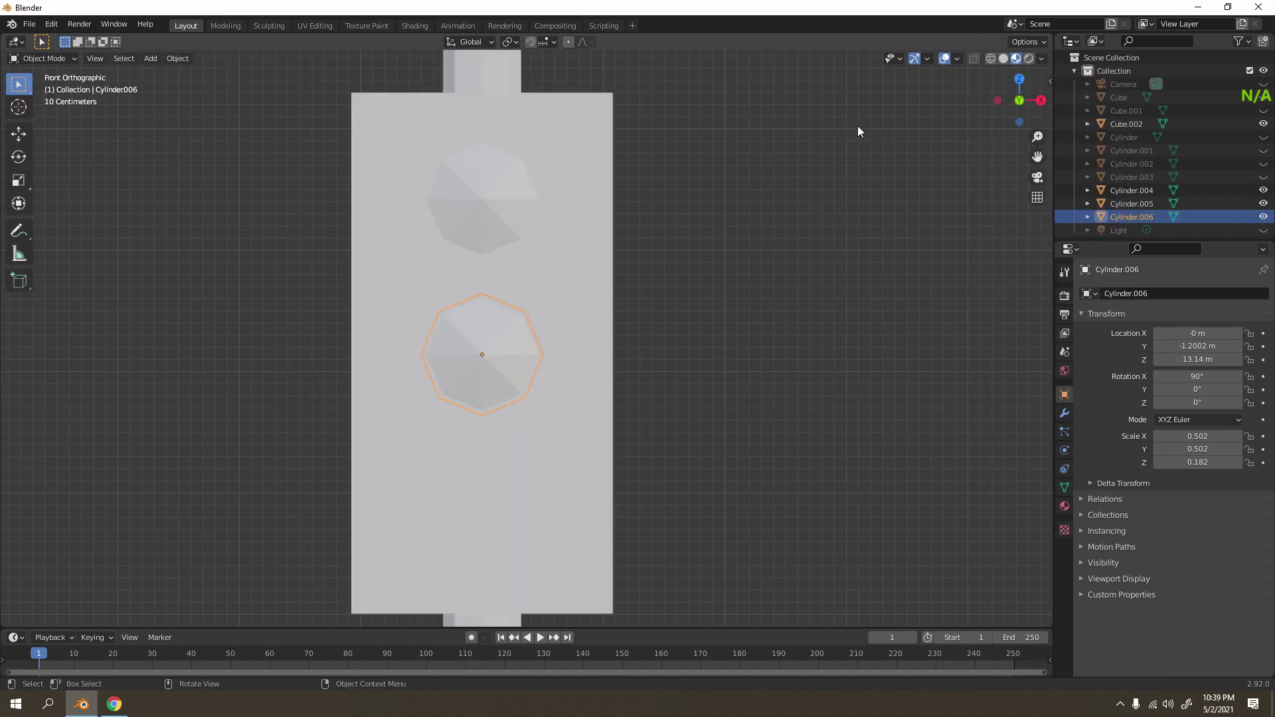
left_click(790, 175)
left_click(1040, 58)
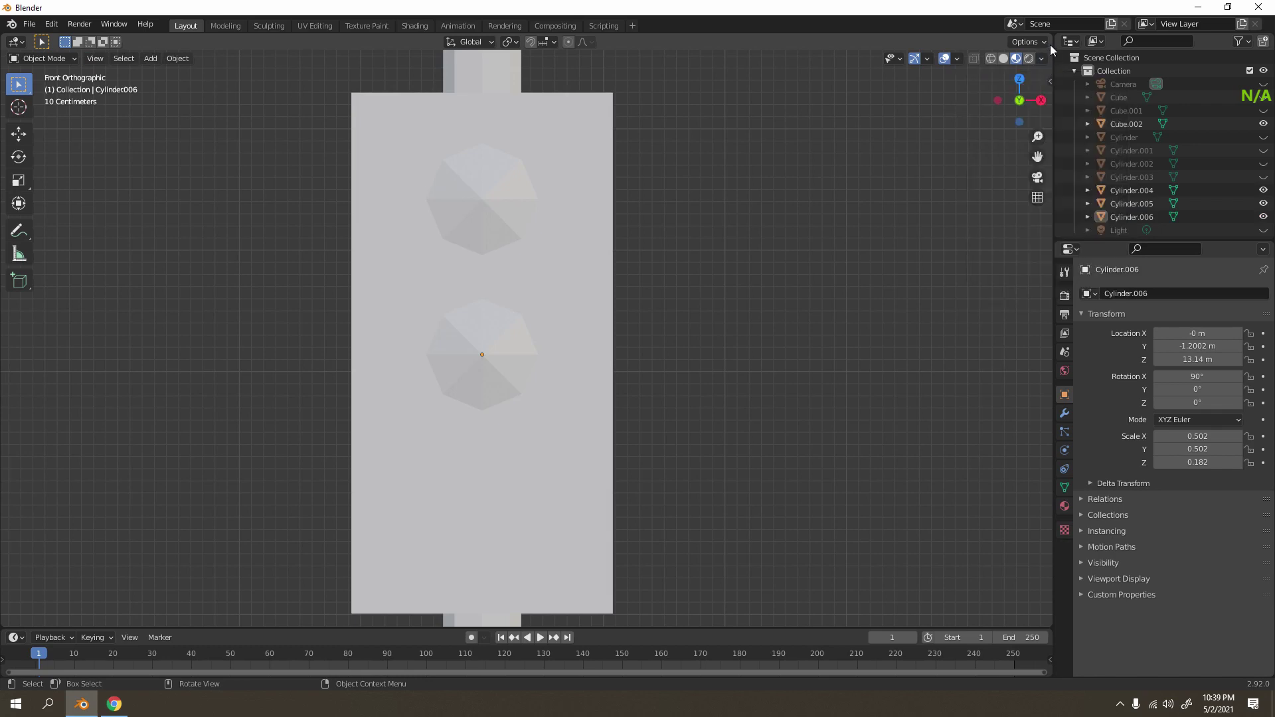
left_click(1038, 42)
Switch the viewport to solid shading with cavity and shadow enabled and X-ray off.
left_click(1004, 60)
left_click(1042, 58)
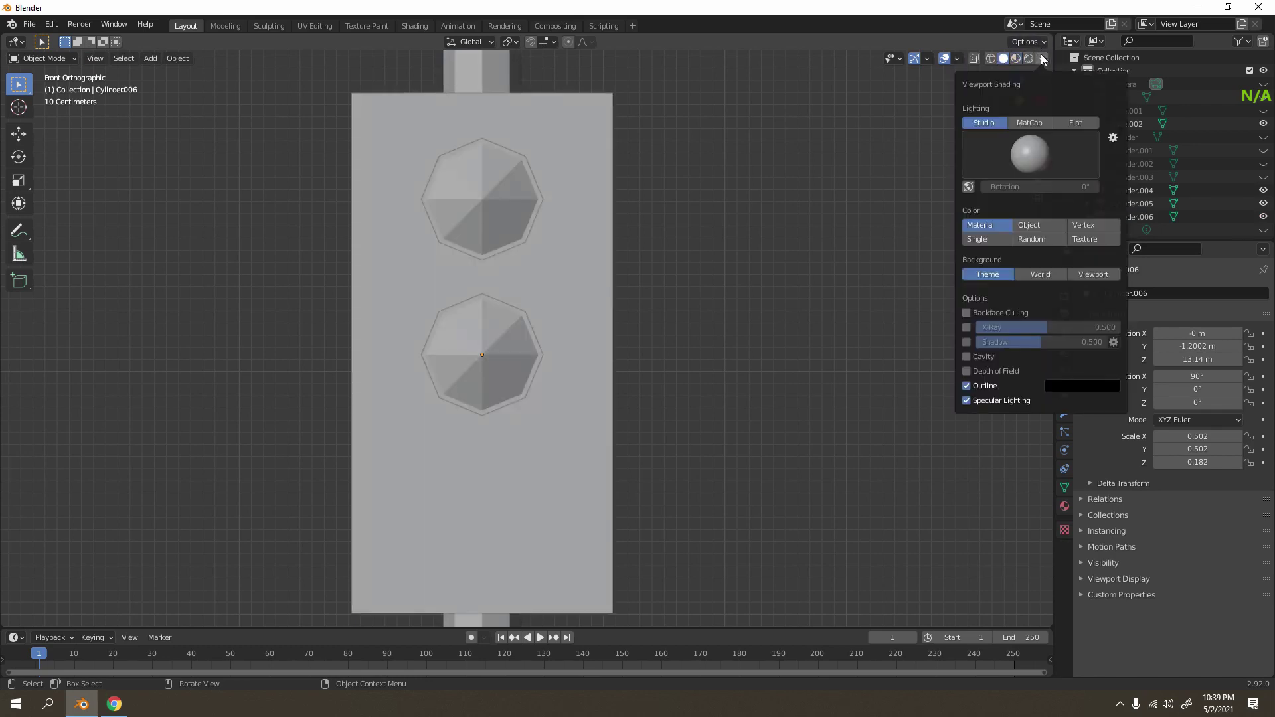
left_click(967, 357)
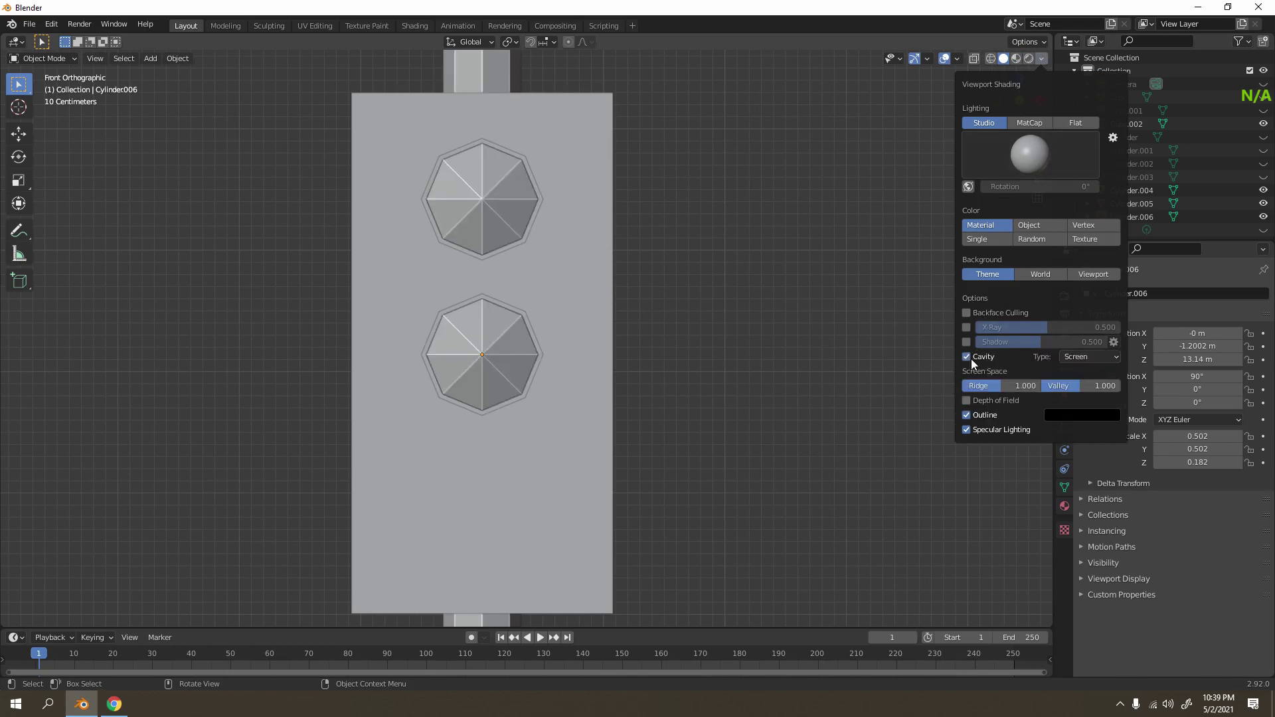
left_click(968, 327)
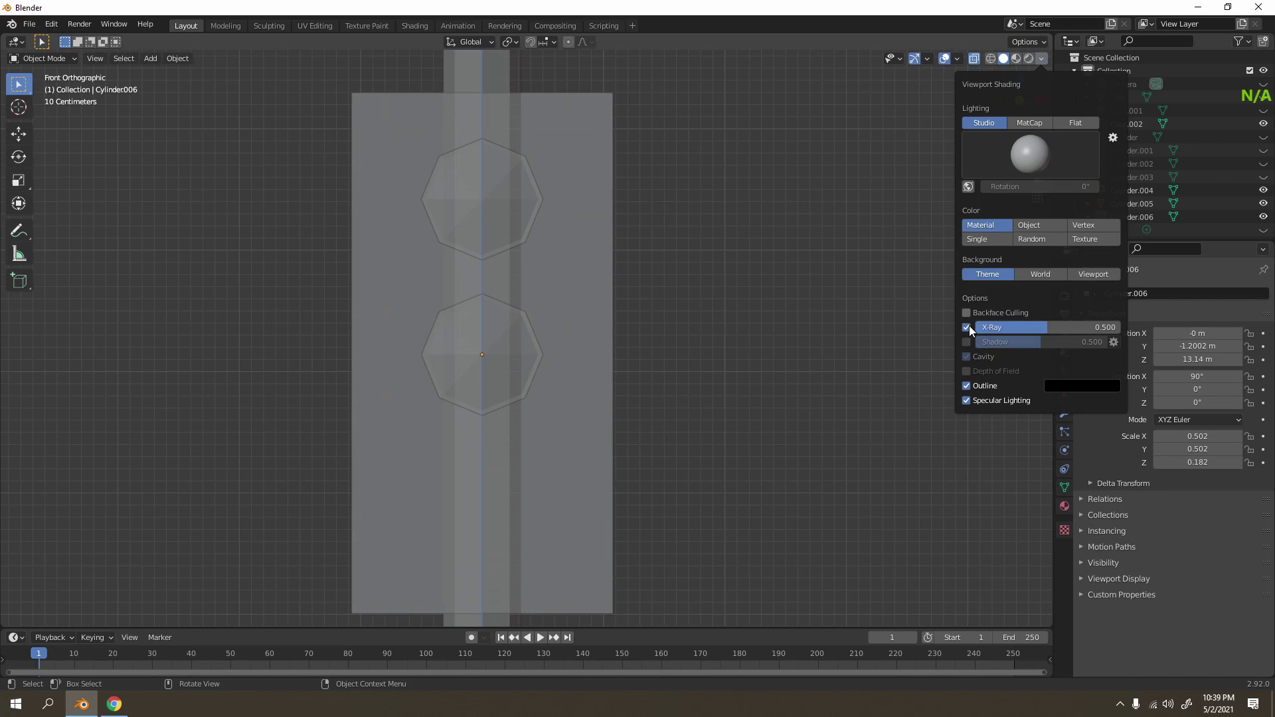
left_click(968, 327)
left_click(967, 342)
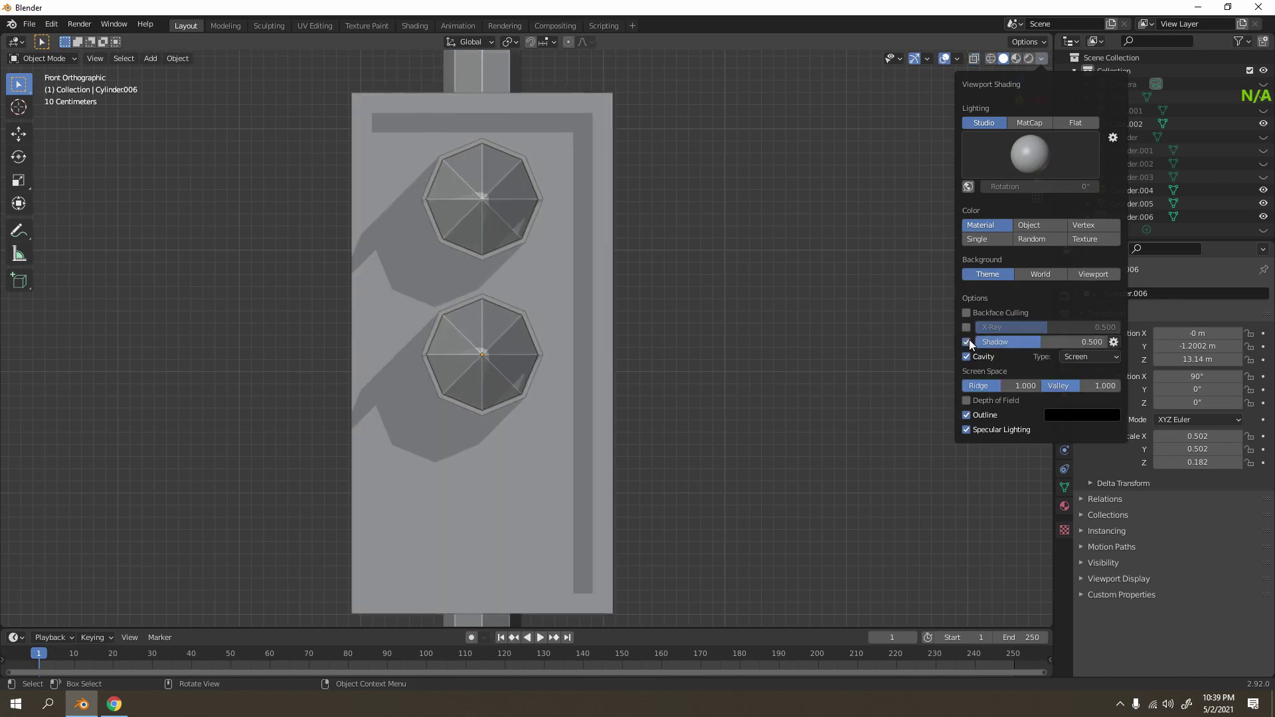
Duplicate the middle lamp about 1.18 m down along global Z and lower the copy slightly to Z 11.904 m.
middle_click_drag(565, 319, 588, 267, "shift")
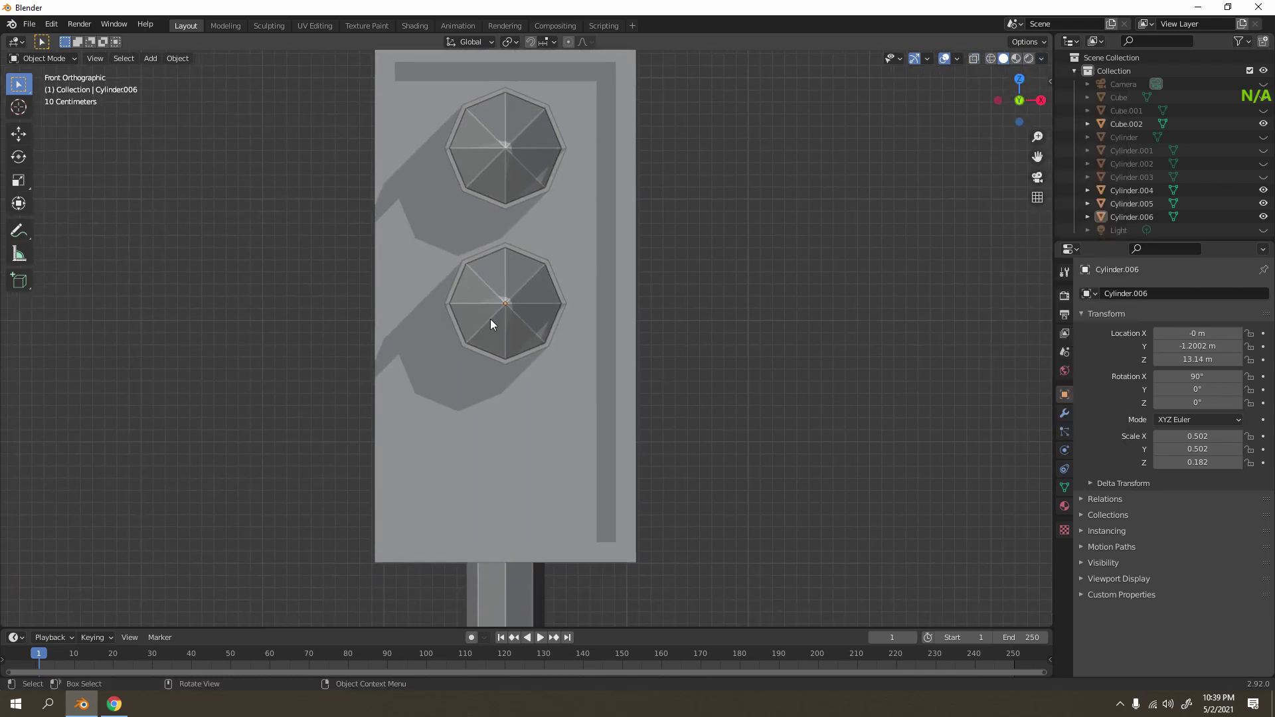
left_click(502, 315)
key("shift+d")
key("z")
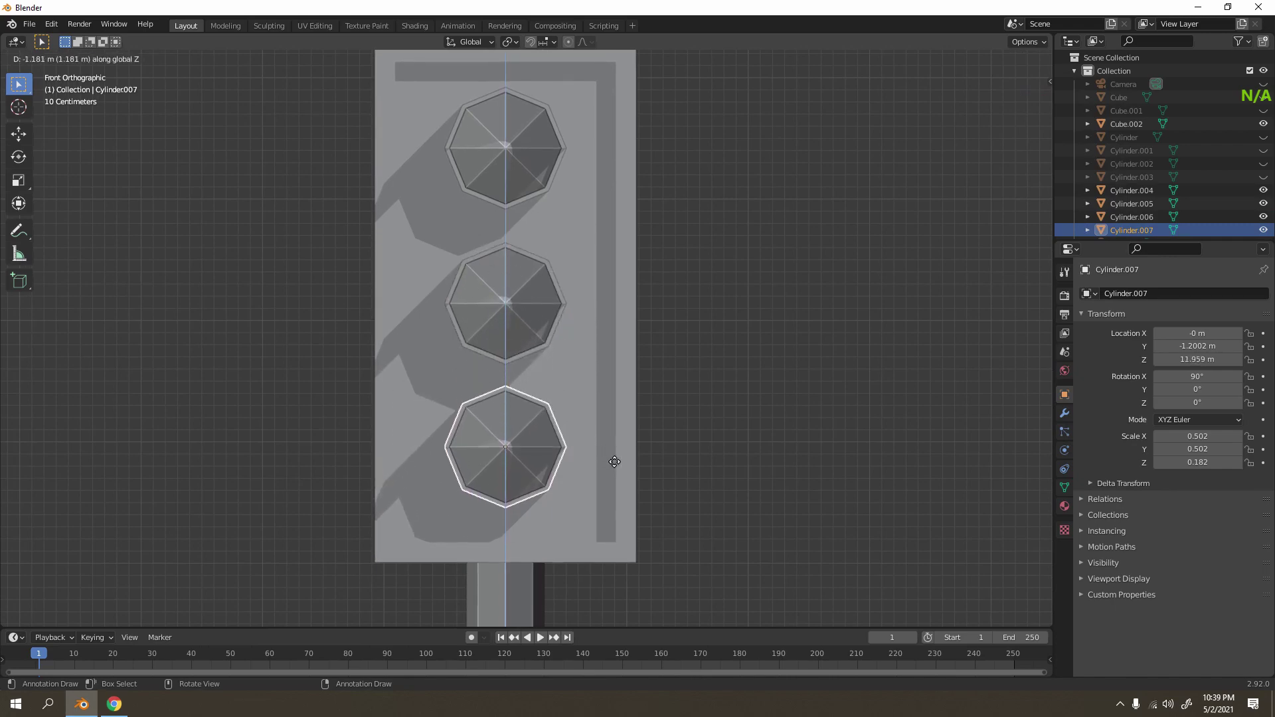
left_click(614, 461)
key("g")
key("z")
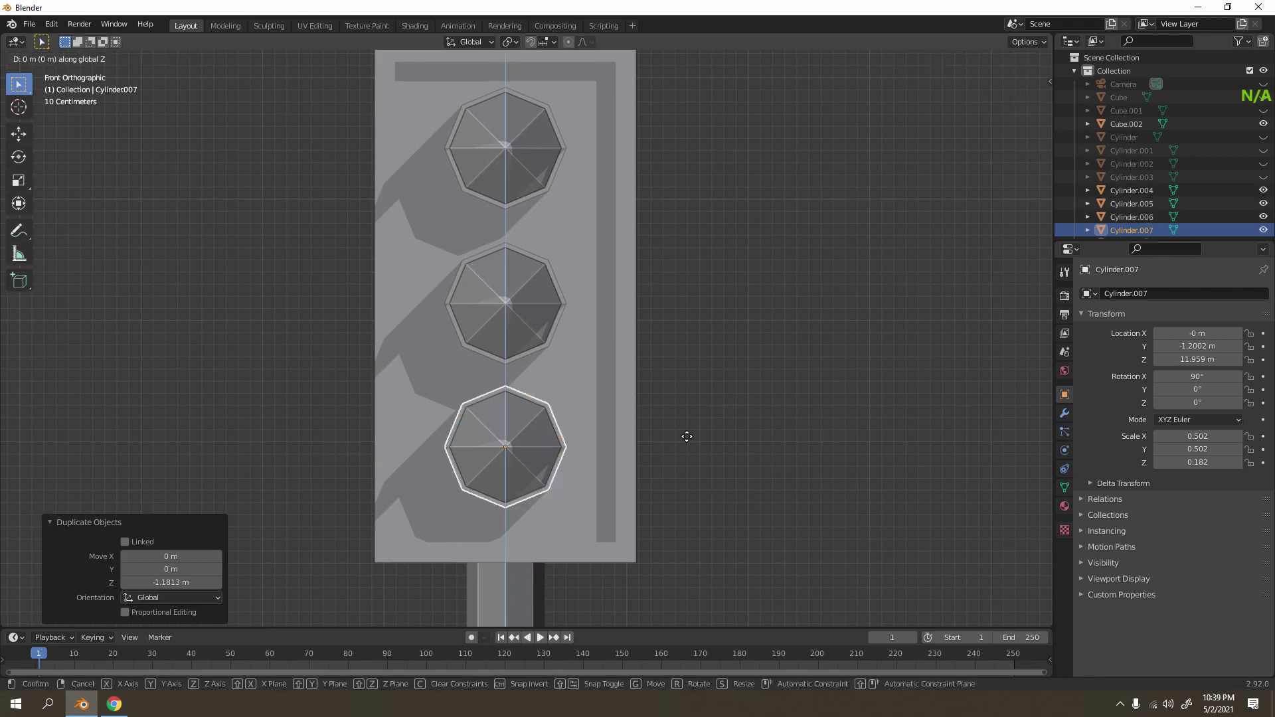
left_click(688, 437)
Deselect the lamp and examine the whole traffic light from several angles.
left_click(702, 313)
middle_click_drag(703, 314, 518, 337)
scroll(507, 399, "down", 3)
middle_click_drag(508, 405, 563, 458)
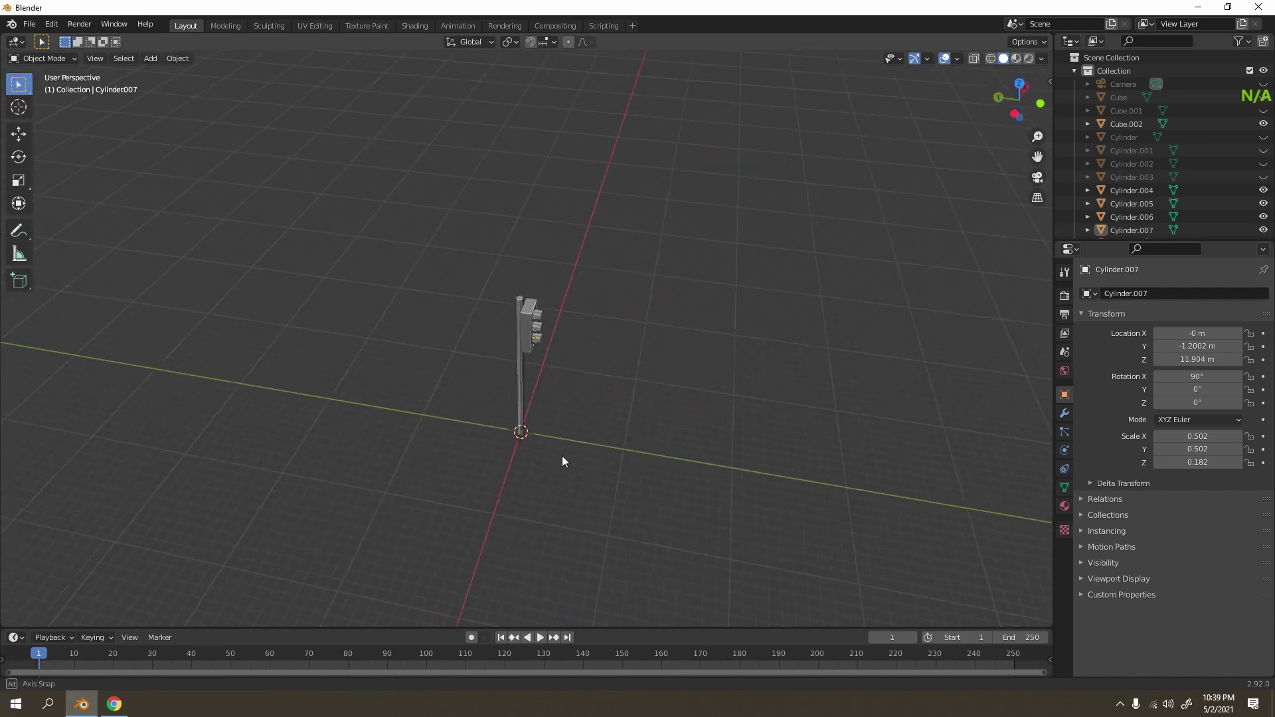
scroll(563, 368, "up", 6)
scroll(561, 321, "down", 4)
middle_click_drag(562, 317, 471, 285)
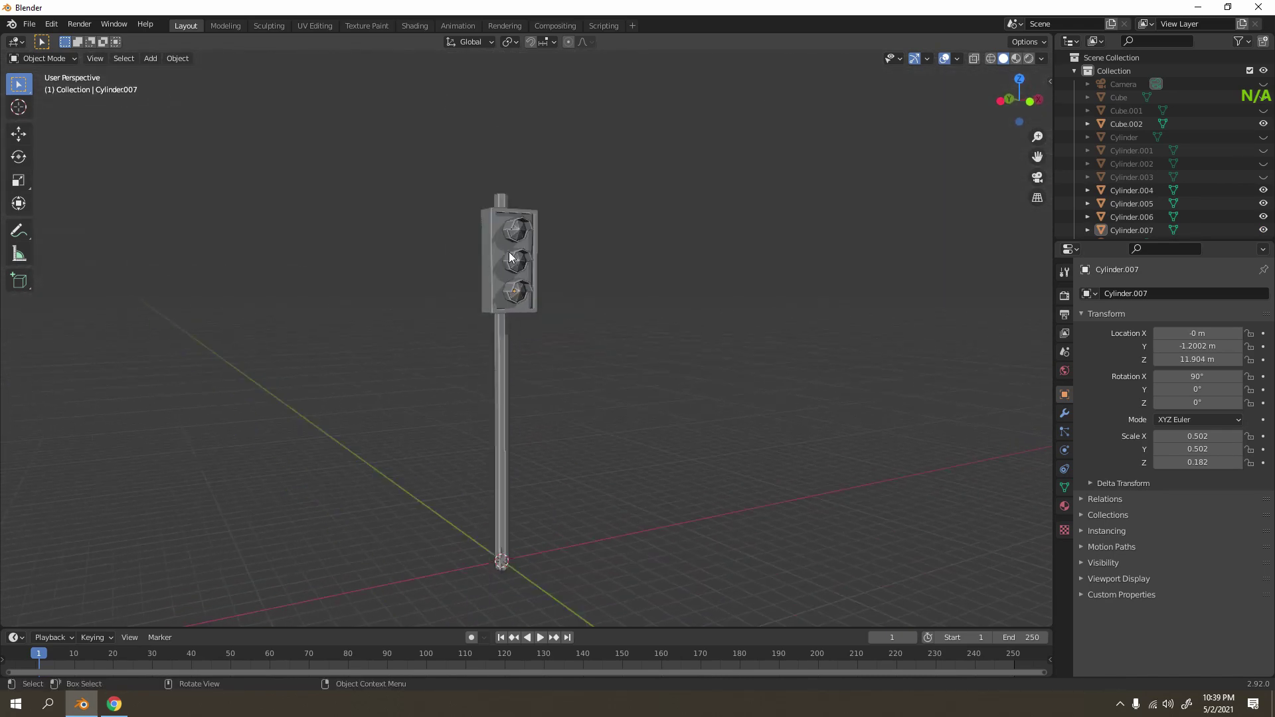
Switch to the Shading workspace and create a new material for the pole.
left_click(404, 25)
scroll(667, 136, "up", 5)
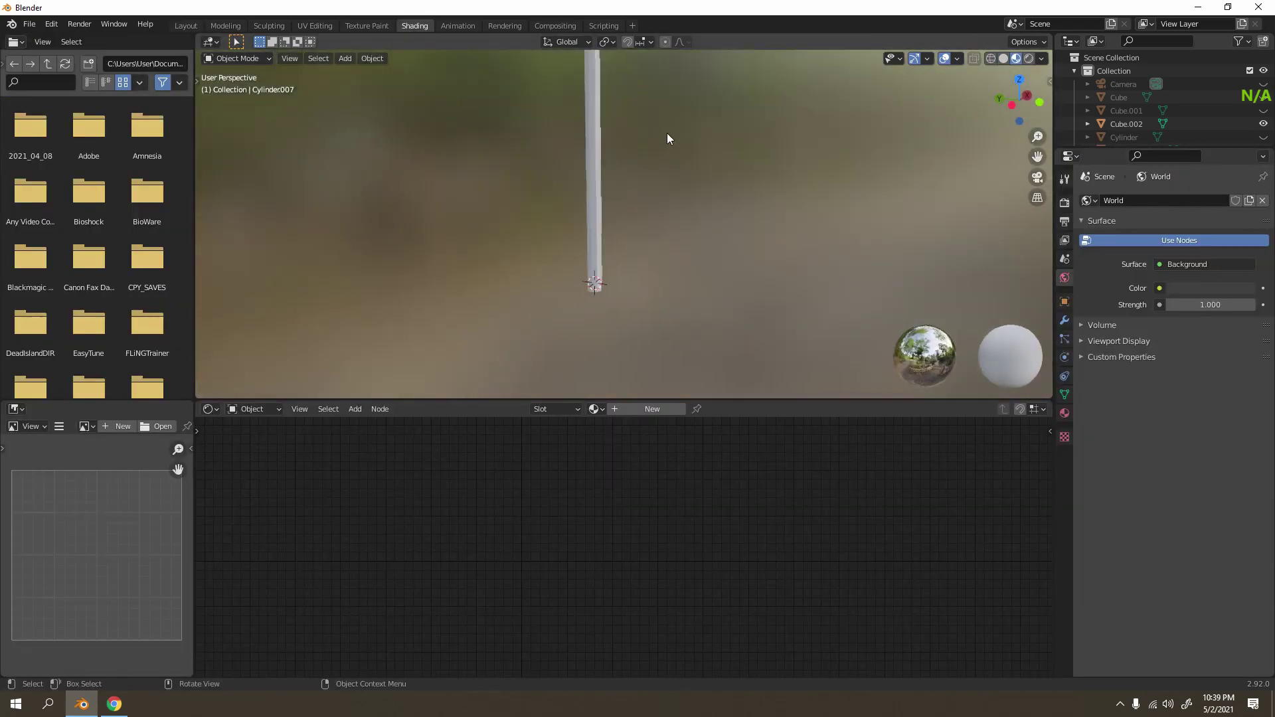
middle_click_drag(668, 145, 616, 187)
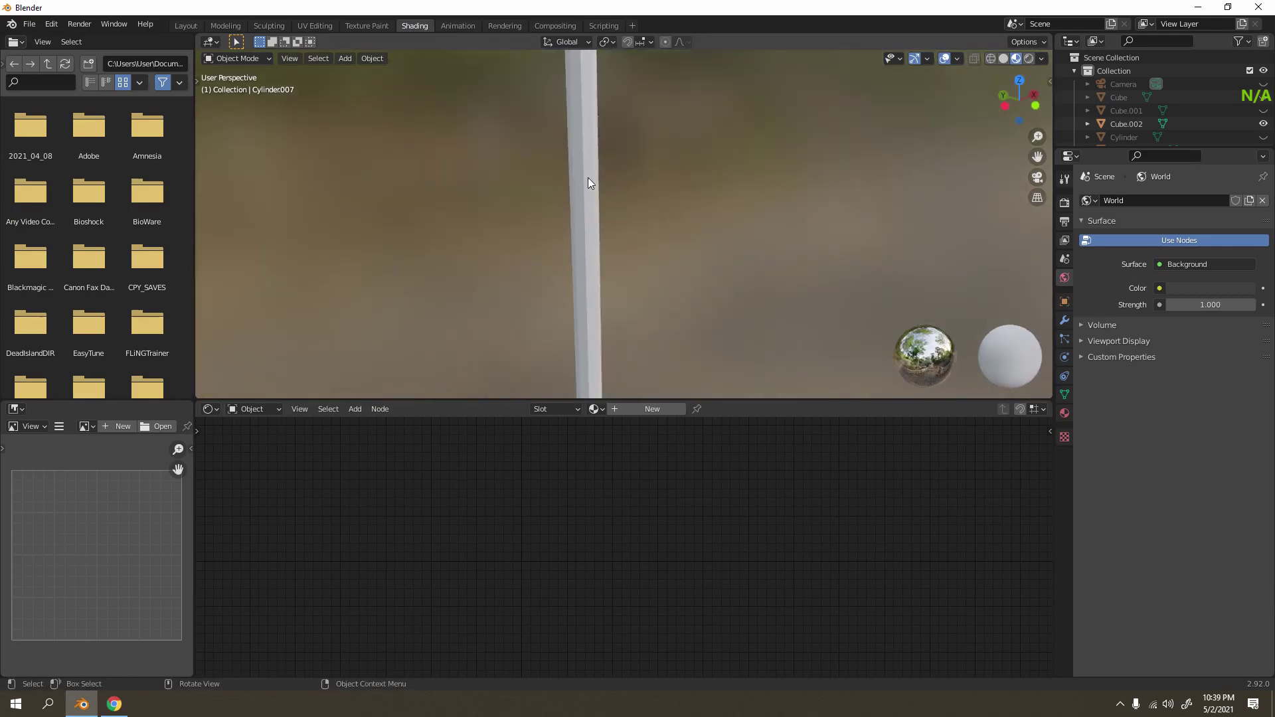
left_click(587, 177)
left_click(672, 412)
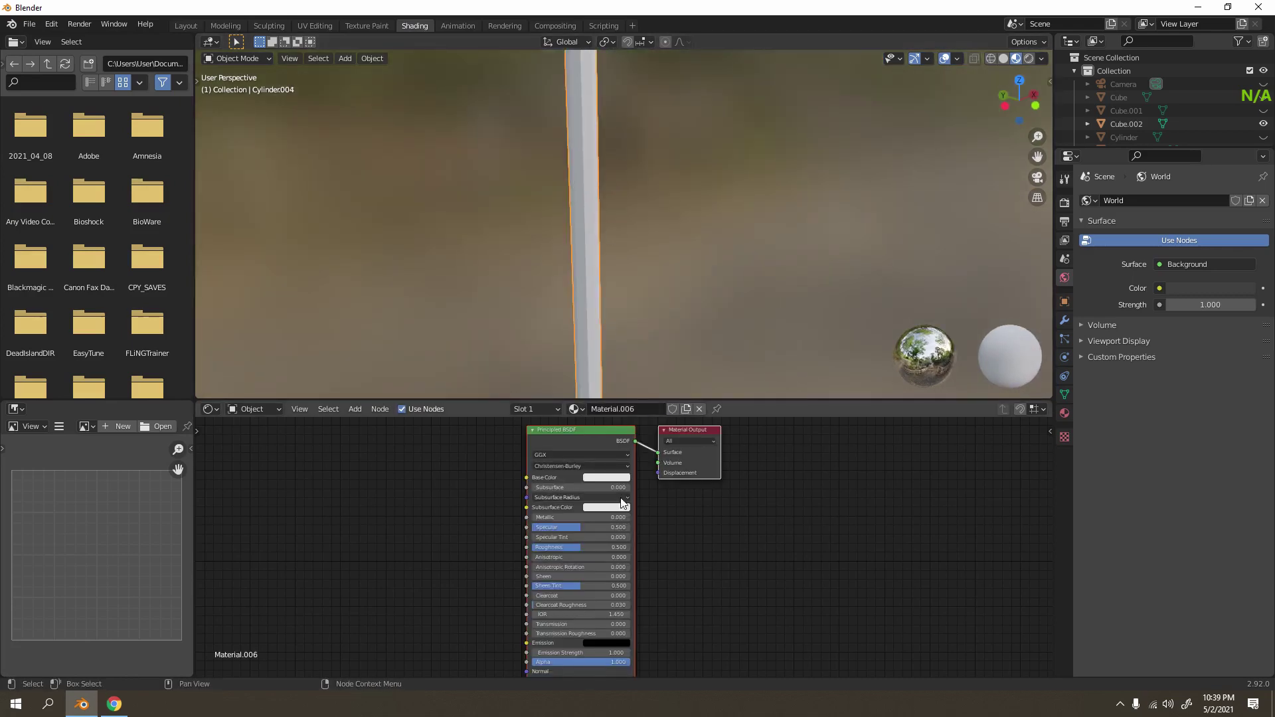
Set the pole material to a light grey base color with roughness 1.000 and specular 0.614, then deselect the pole.
left_click(591, 476)
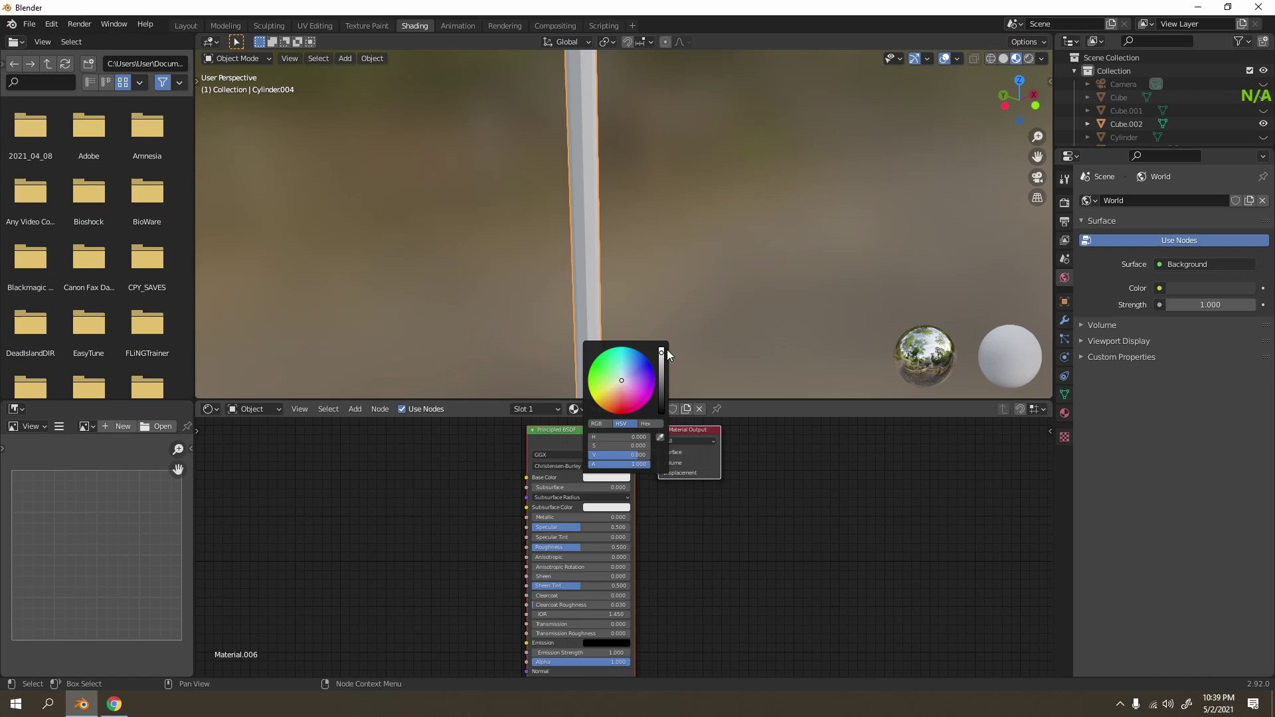
left_click_drag(660, 352, 663, 366)
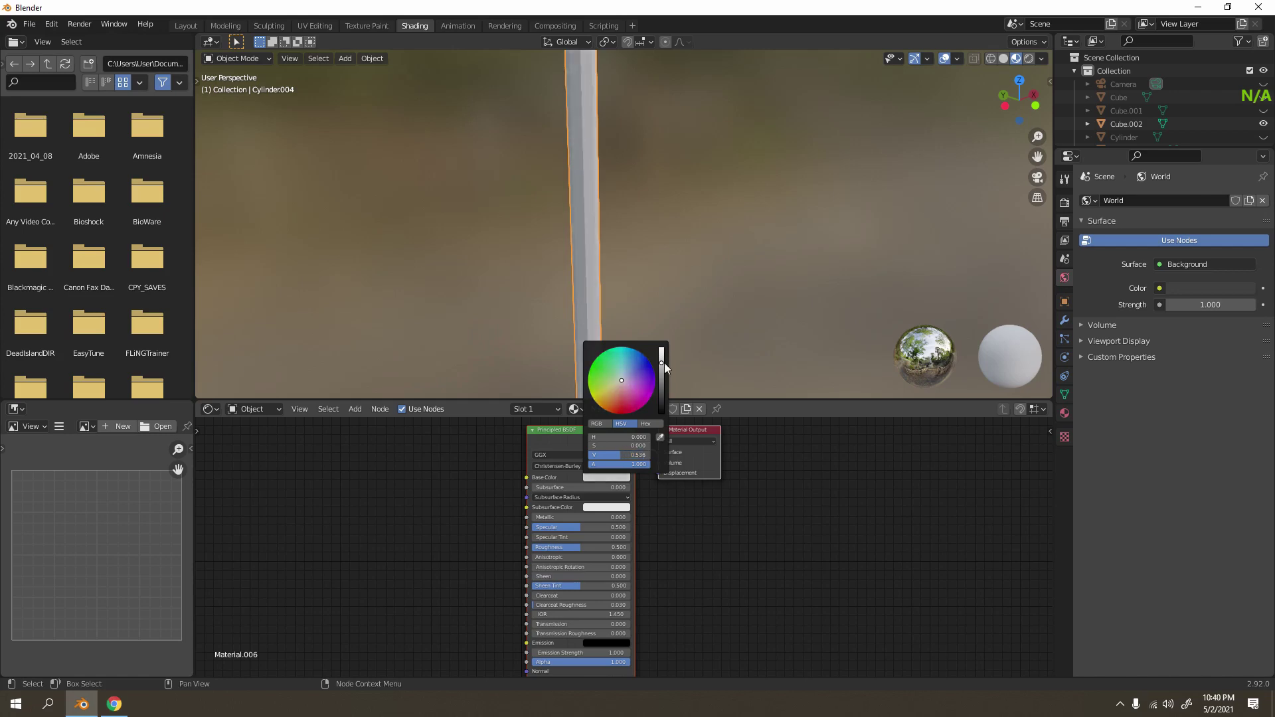
mouse_move(583, 547)
left_mouse_down()
mouse_move(631, 547)
mouse_move(574, 527)
mouse_move(591, 527)
left_mouse_up()
left_click(638, 169)
Give the signal box a new material with black base color, roughness 1.000 and specular 0.732.
middle_click_drag(639, 168, 630, 365, "shift")
scroll(639, 204, "down", 6)
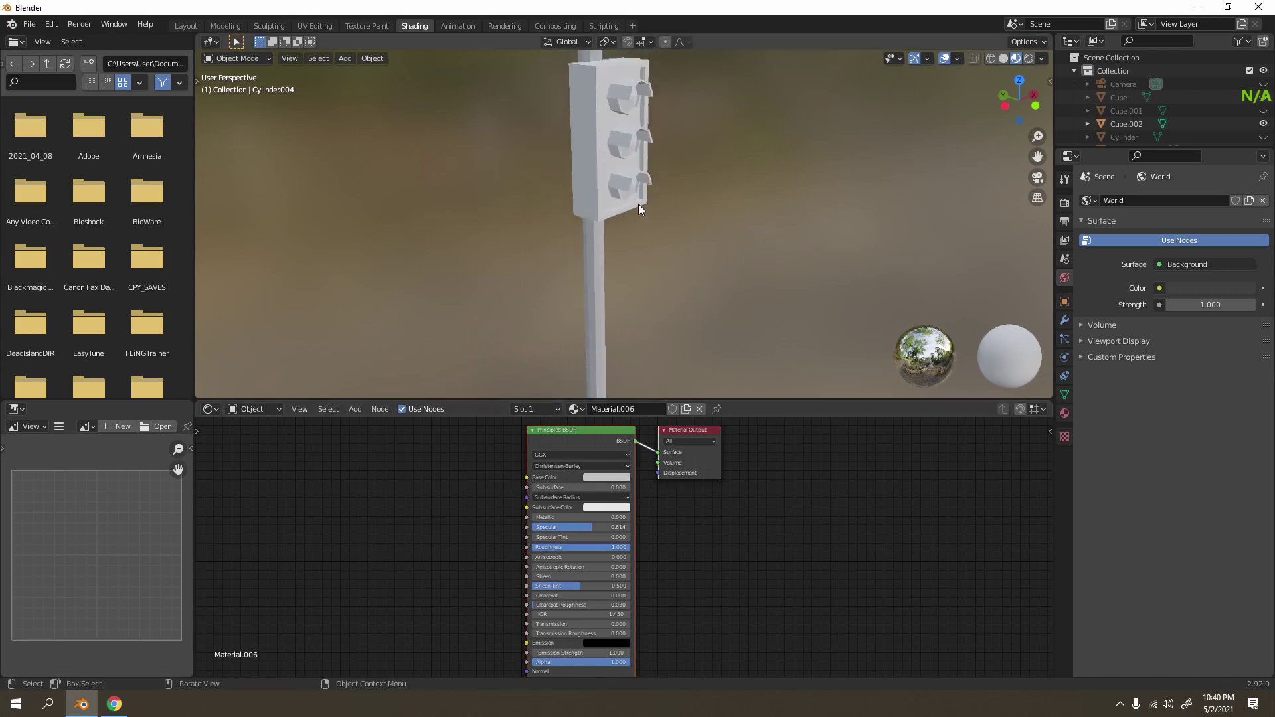
middle_click_drag(583, 171, 608, 249, "shift")
scroll(609, 248, "up", 4)
left_click(636, 209)
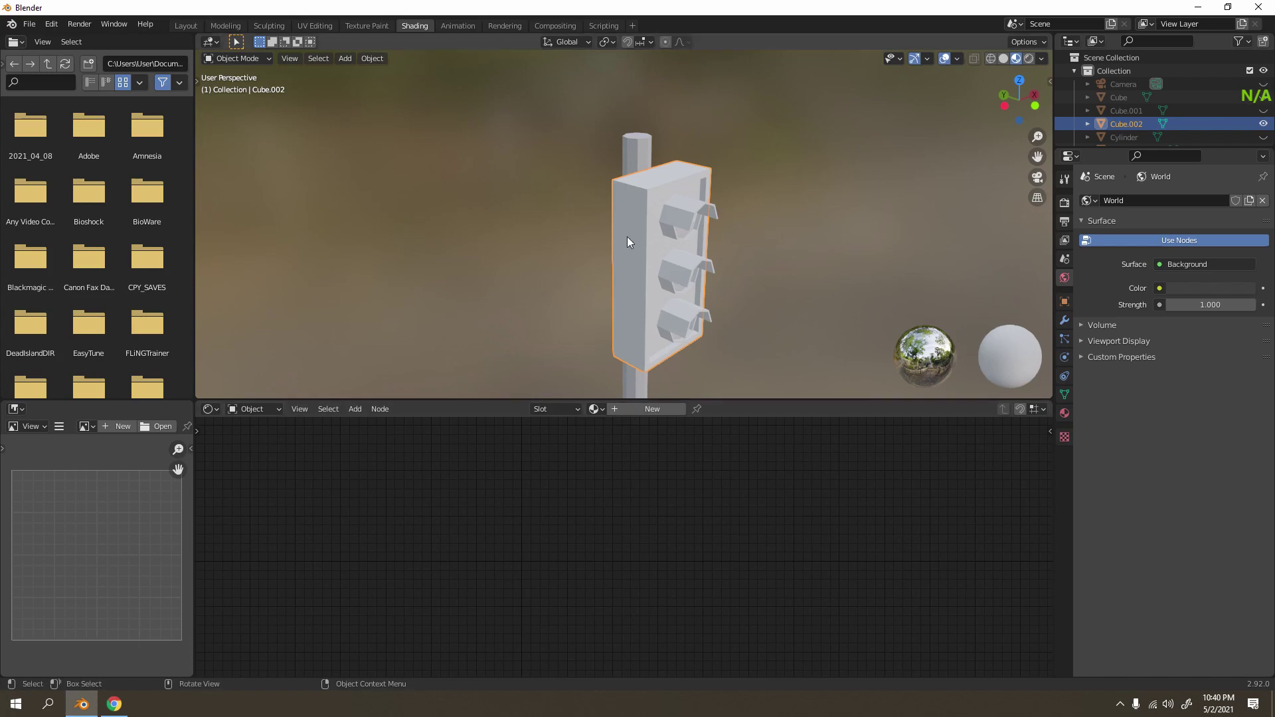
left_click(648, 409)
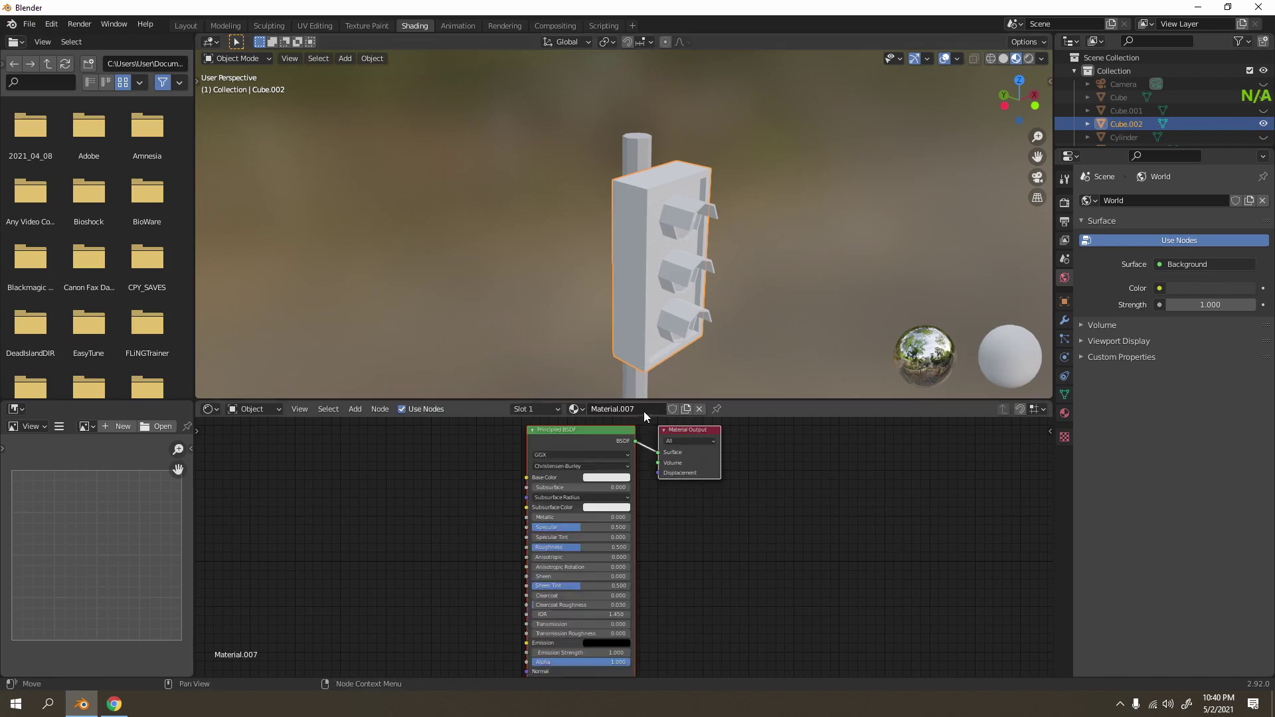
left_click(591, 478)
left_click_drag(660, 367, 660, 413)
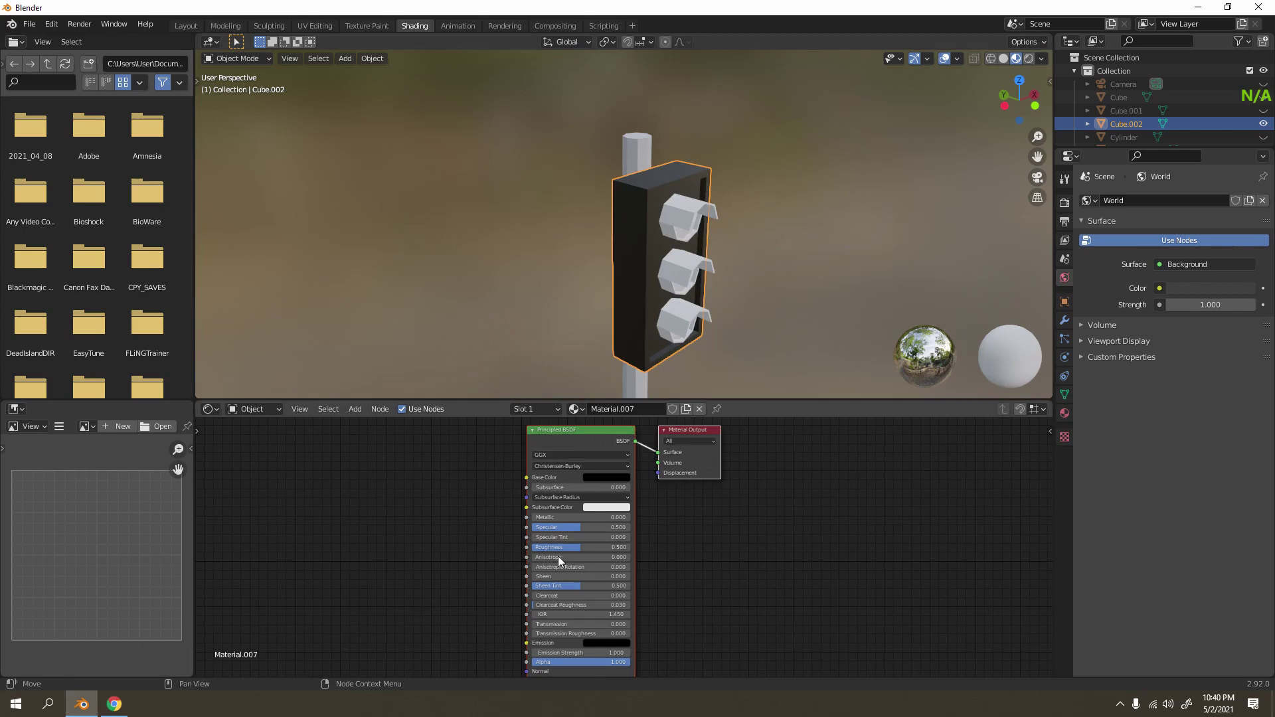
left_click_drag(575, 547, 534, 527)
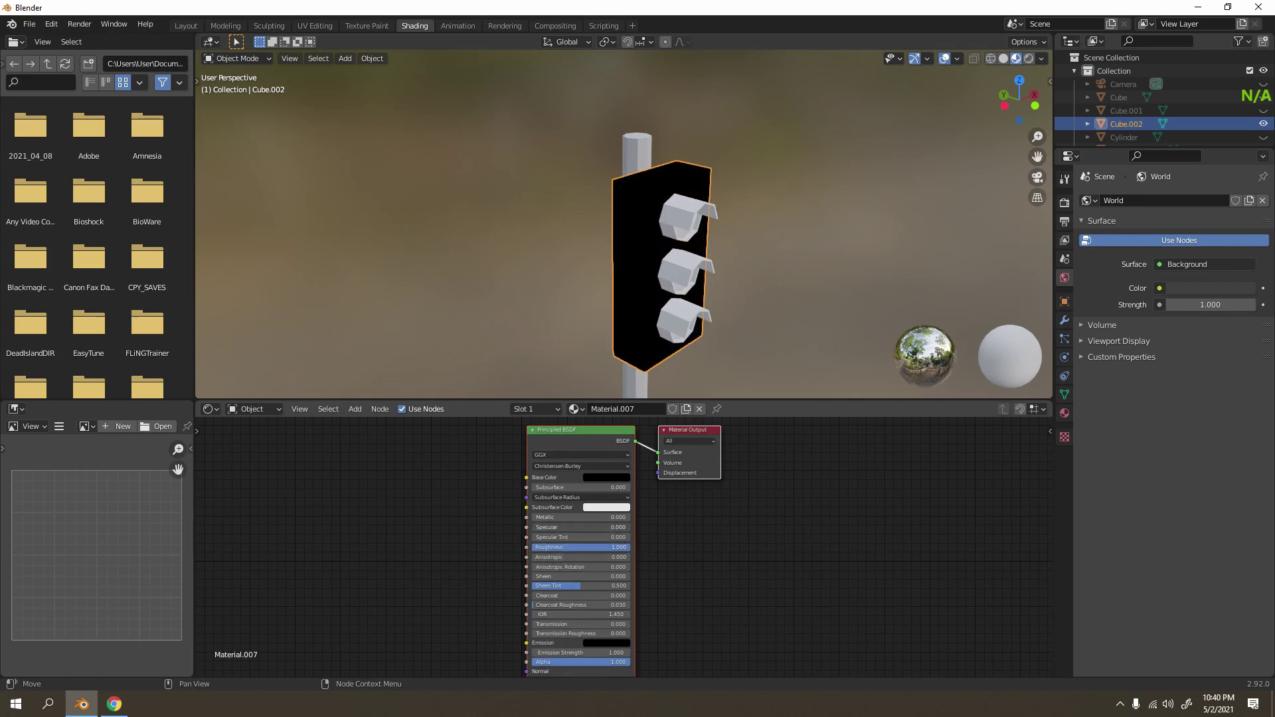
left_click_drag(534, 527, 610, 527)
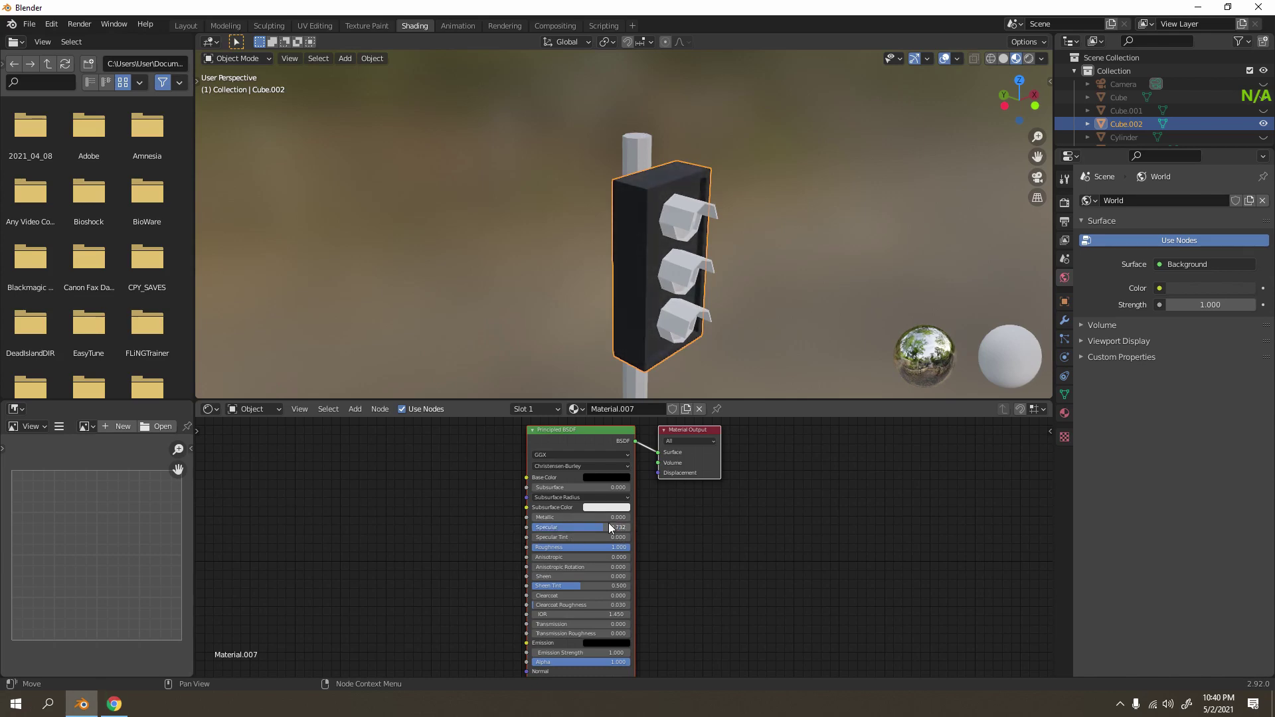
middle_click_drag(946, 232, 887, 223)
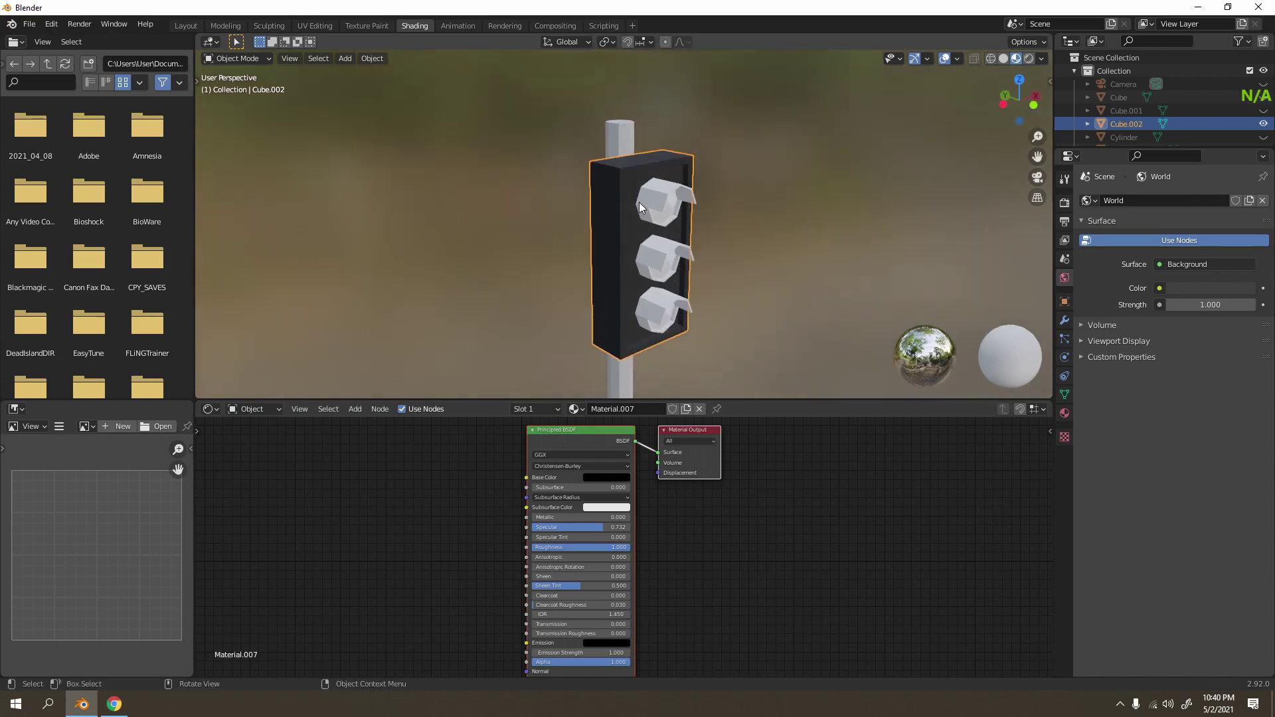
left_click(664, 211)
left_click(648, 316)
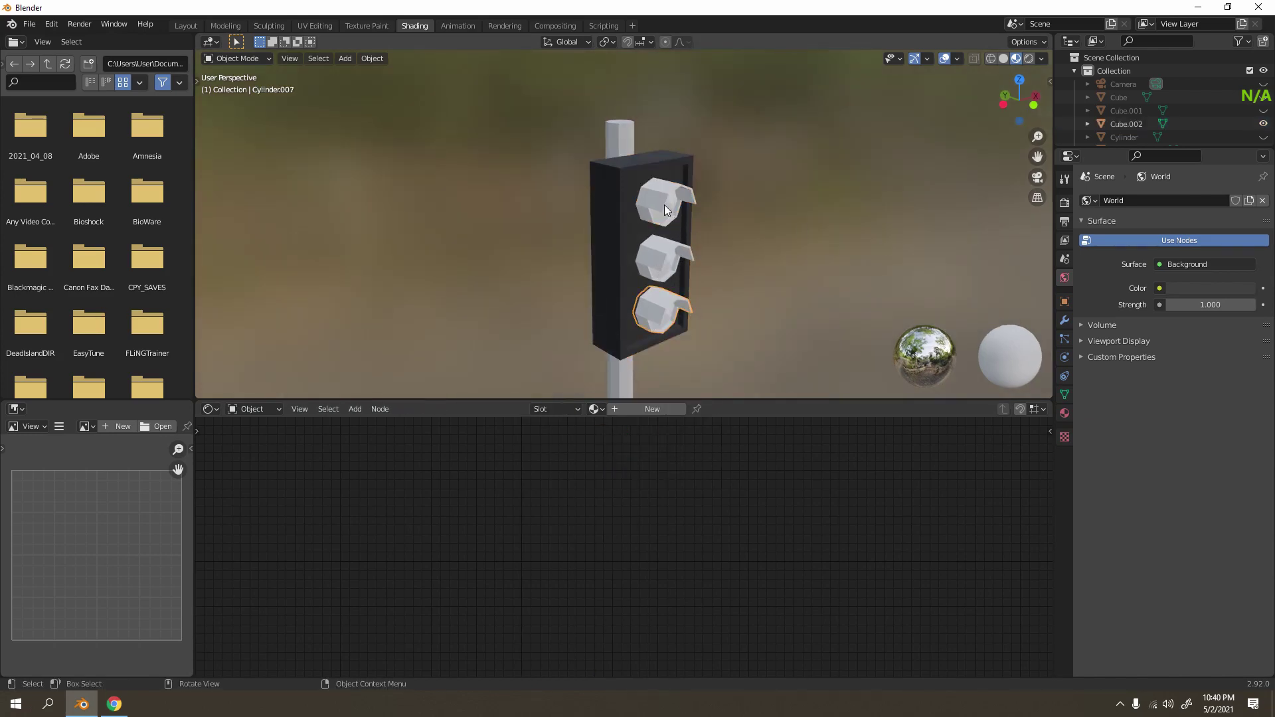
left_click(664, 205)
left_click(808, 261)
Link the signal box's black material to all three lamps, then deselect everything.
left_click(620, 249)
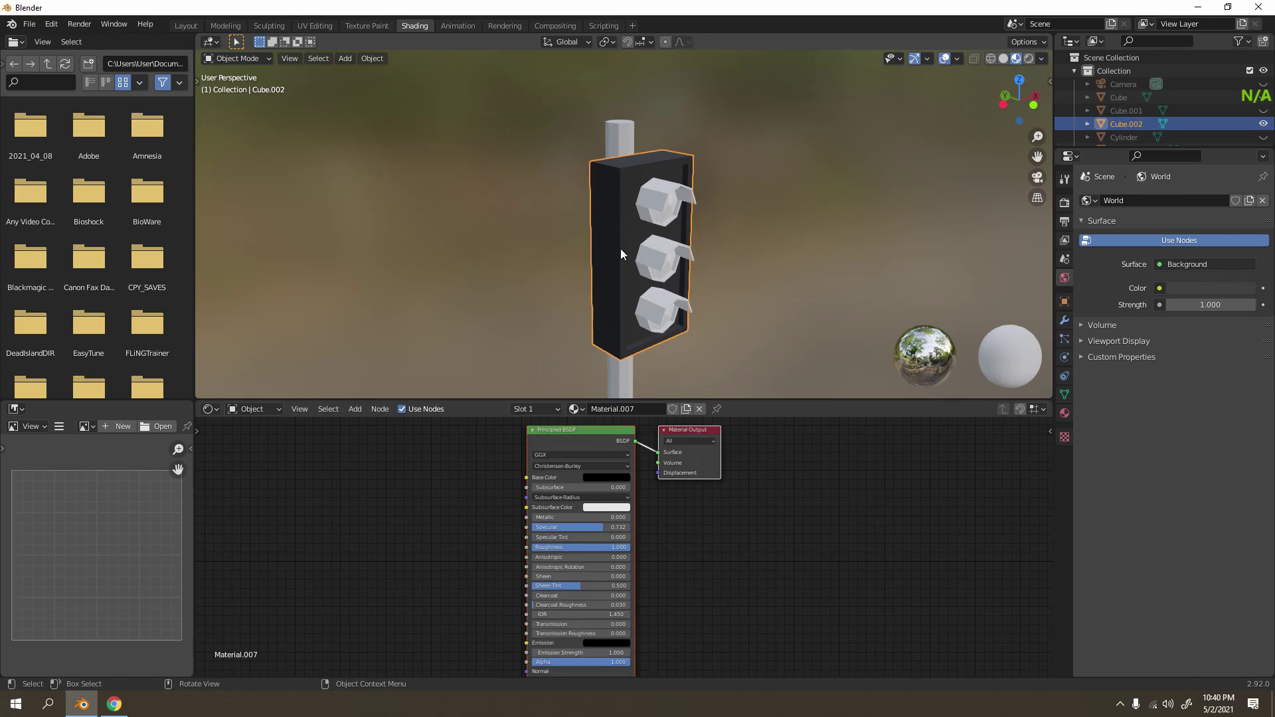
left_click(662, 212, "shift")
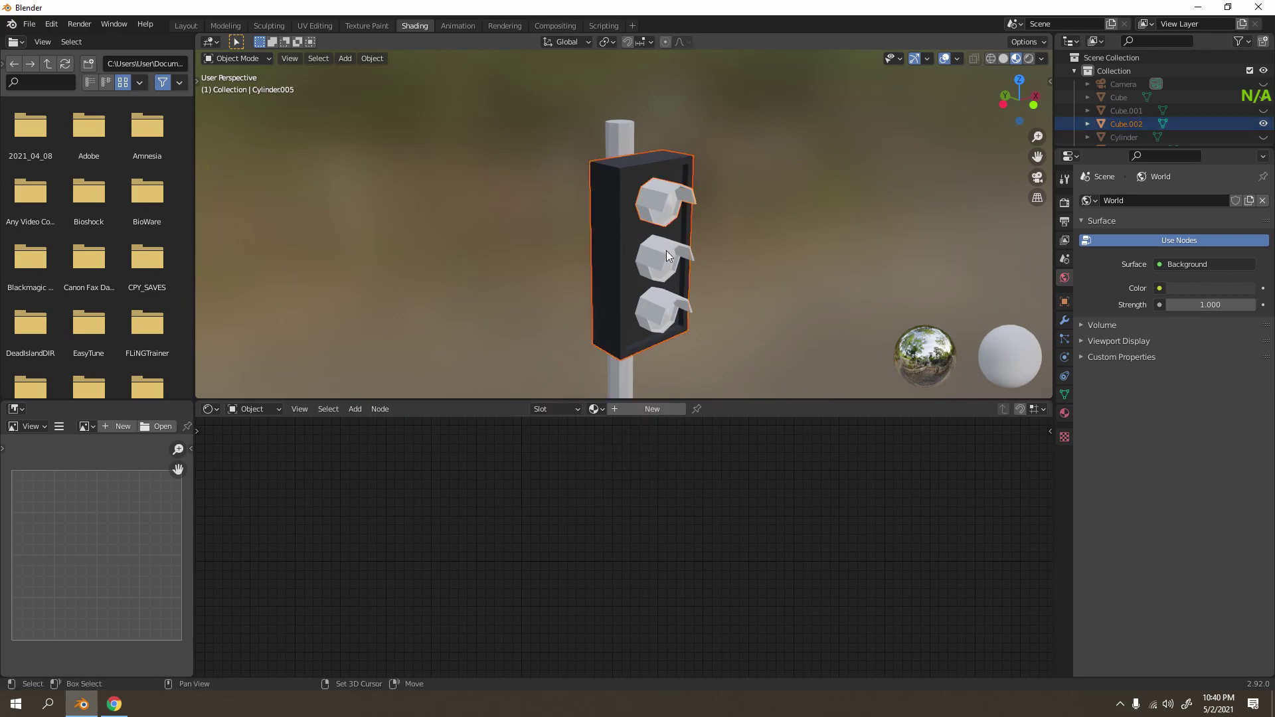
left_click(668, 258, "shift")
left_click(666, 314, "shift")
left_click(615, 190, "shift")
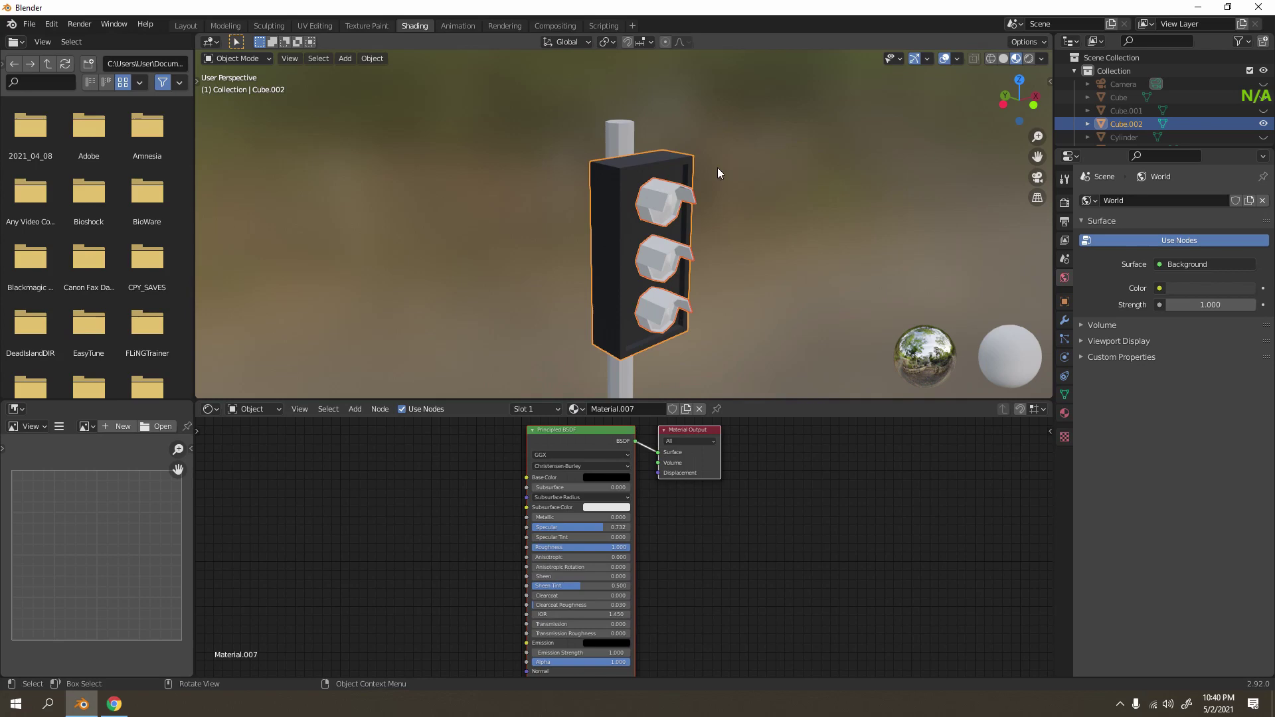
key("ctrl+l")
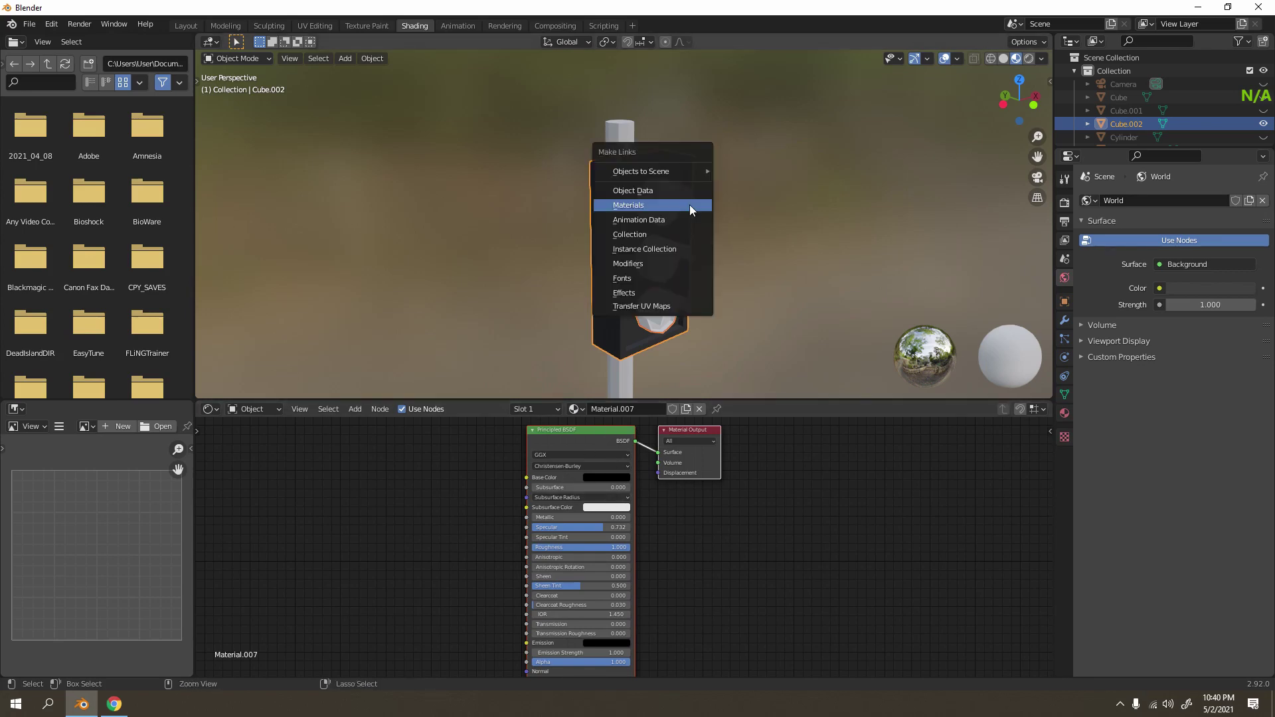
left_click(689, 205)
left_click(768, 207)
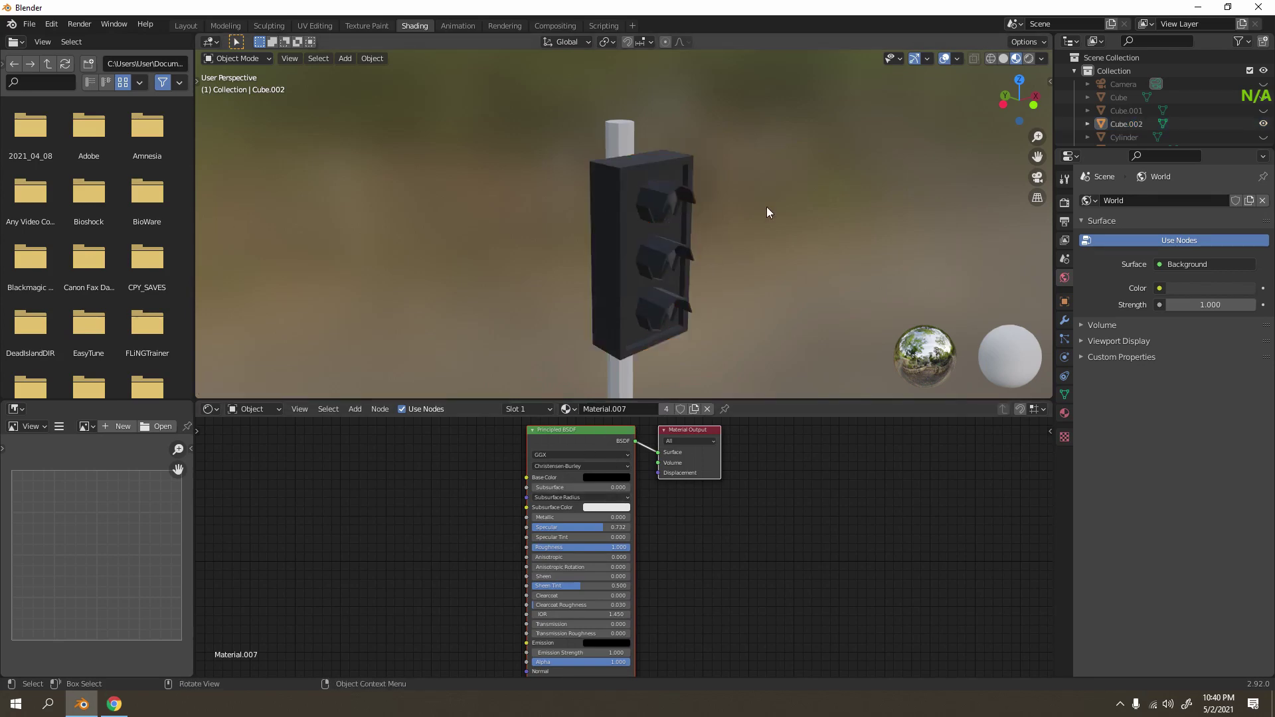
Enter Edit Mode on the top lamp with face selection active.
middle_click_drag(768, 207, 736, 264)
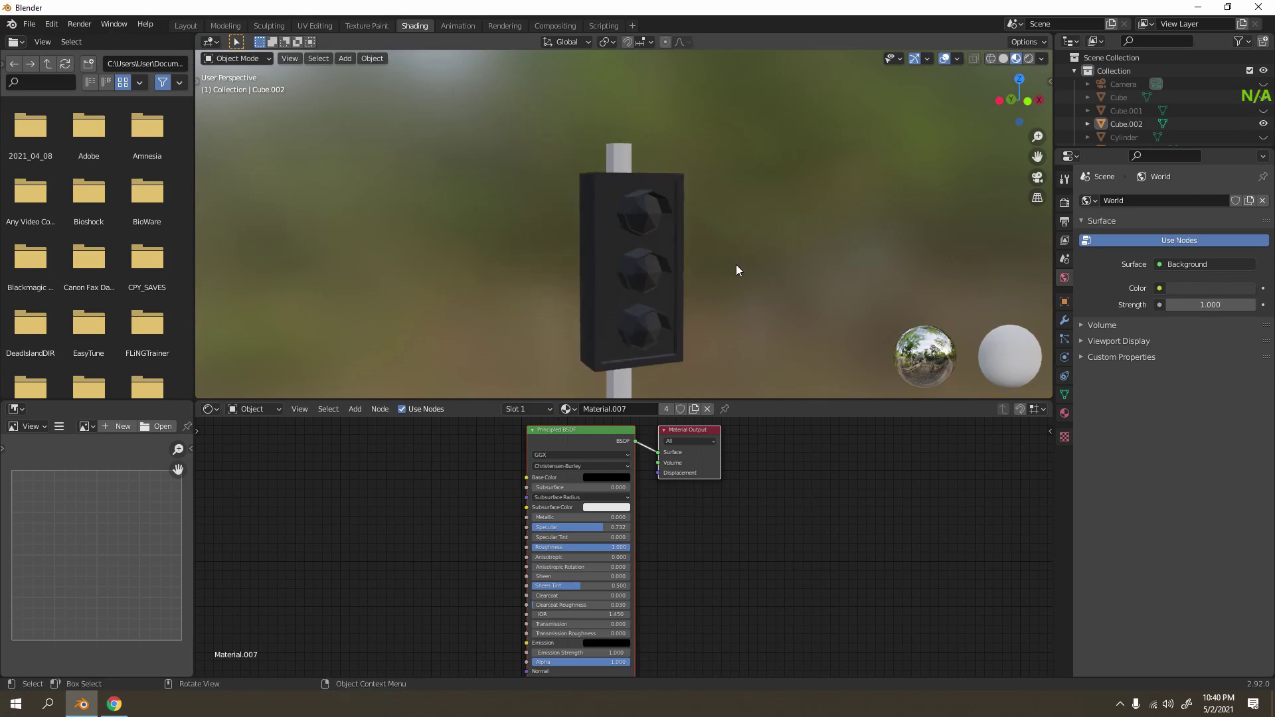
scroll(747, 214, "up", 3)
scroll(661, 118, "down", 4)
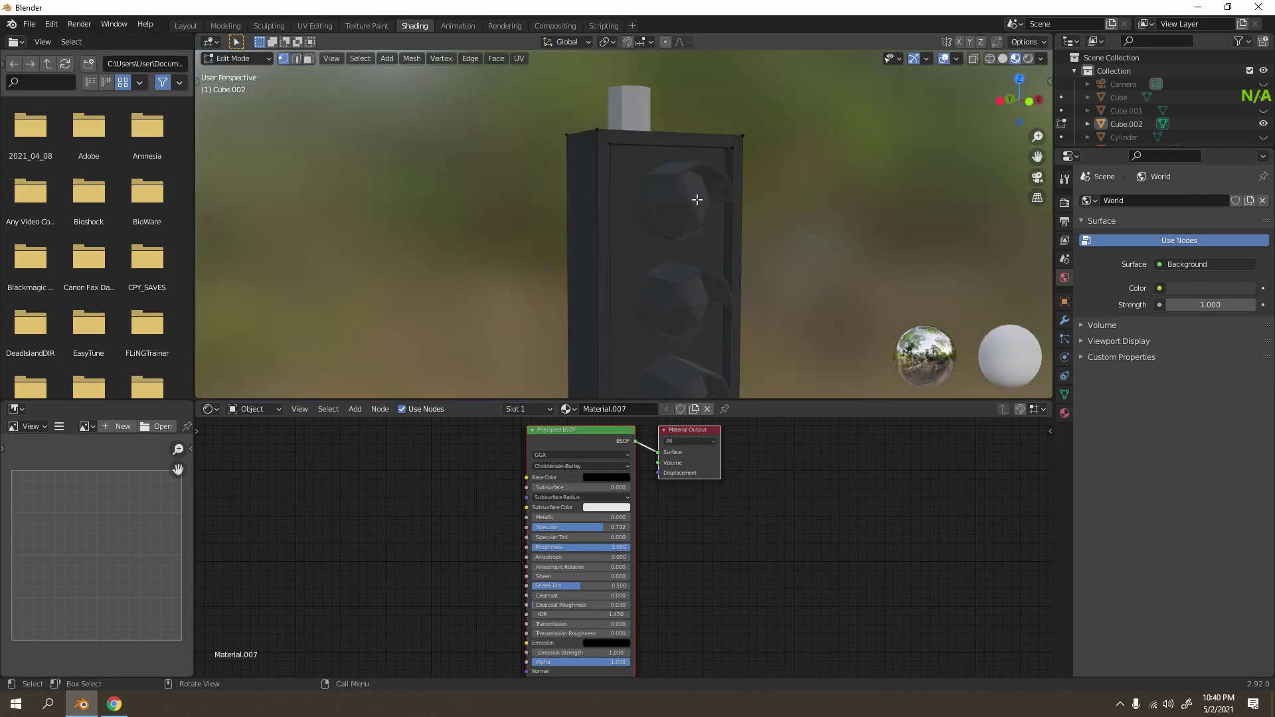
left_click(693, 205)
left_click(692, 207)
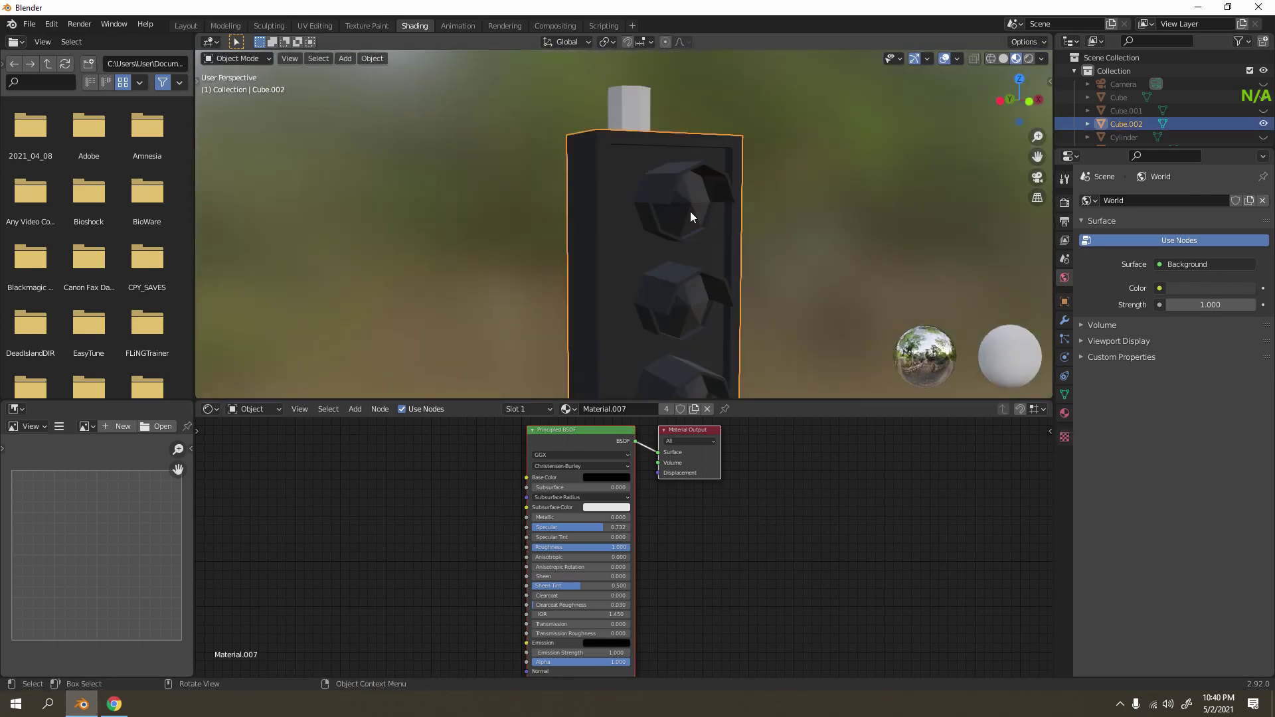
left_click(690, 216)
key("Tab")
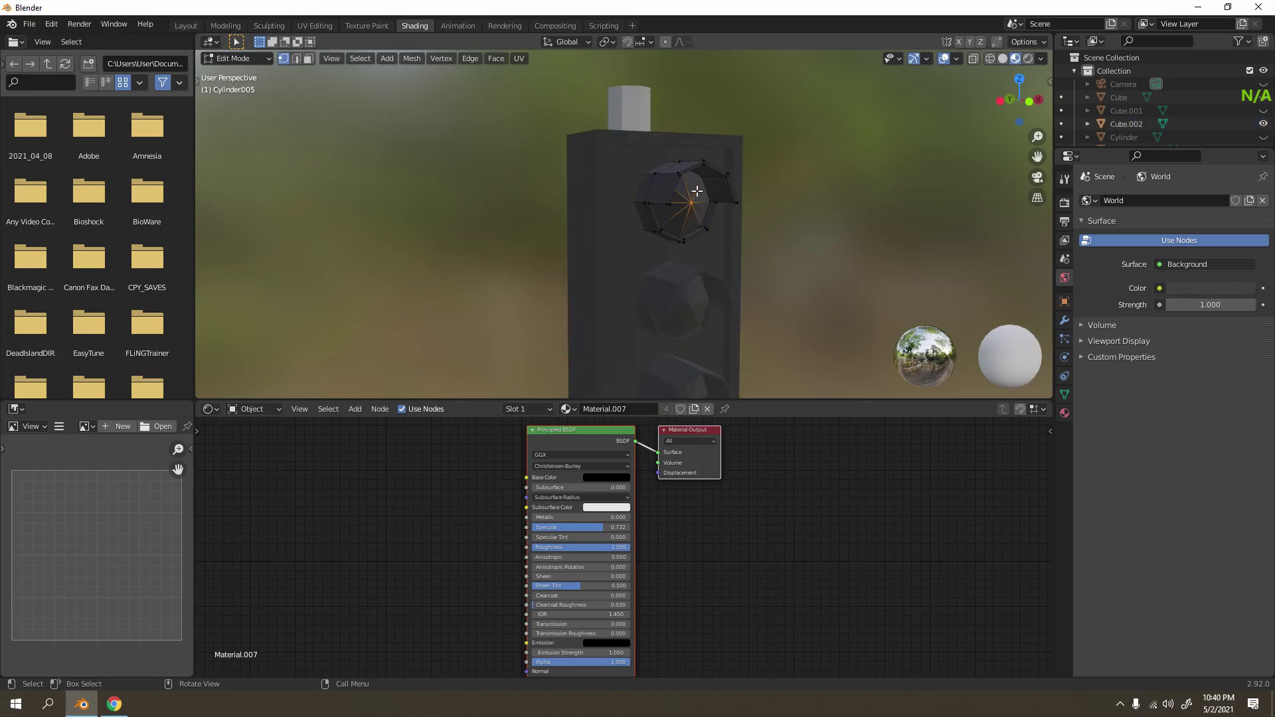
key("3")
Select the eight triangular front faces of the top lamp in front view.
left_click(694, 196, "alt")
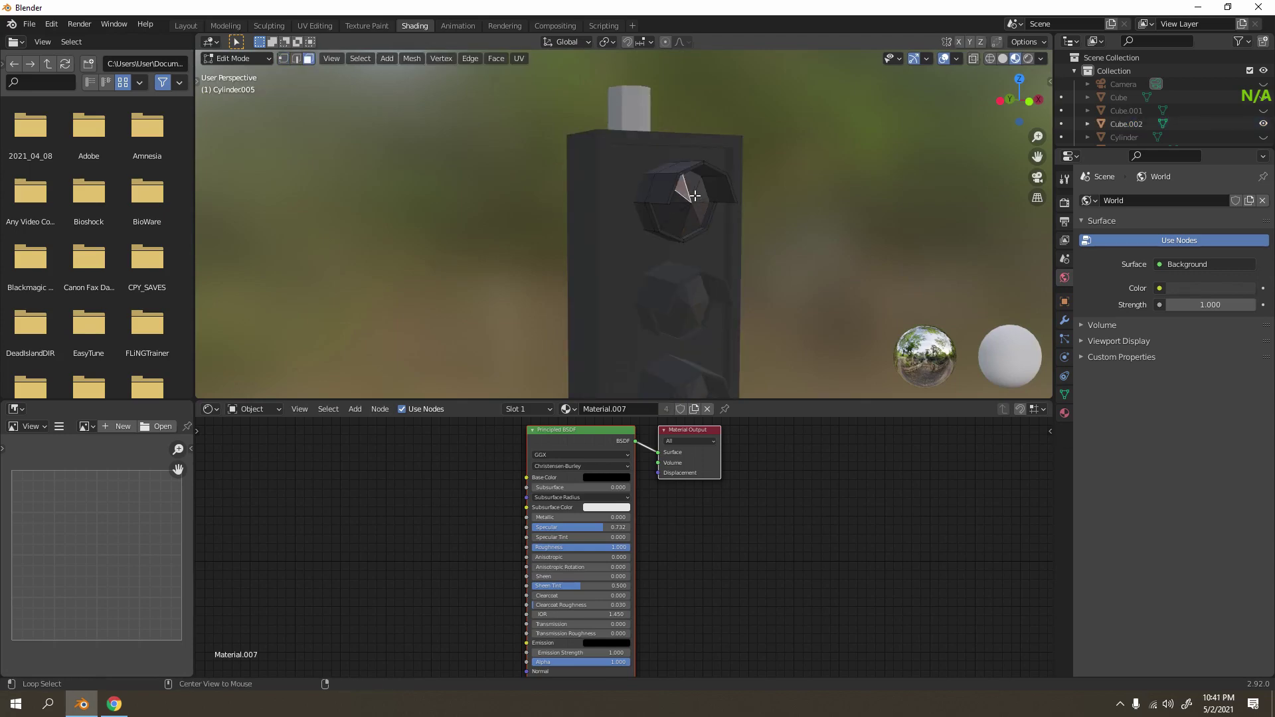
left_click_drag(678, 202, 713, 218)
key("KP_1")
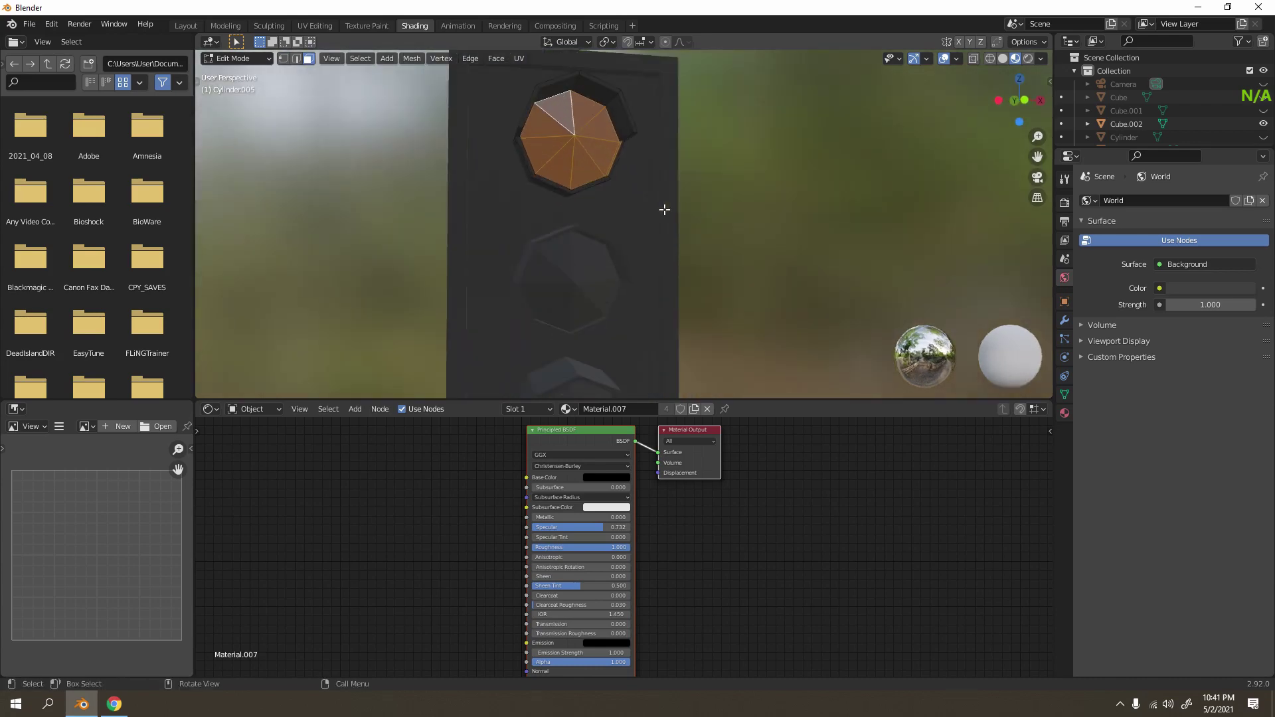
left_click(664, 206)
scroll(564, 199, "up", 3)
middle_click_drag(502, 165, 586, 187, "shift")
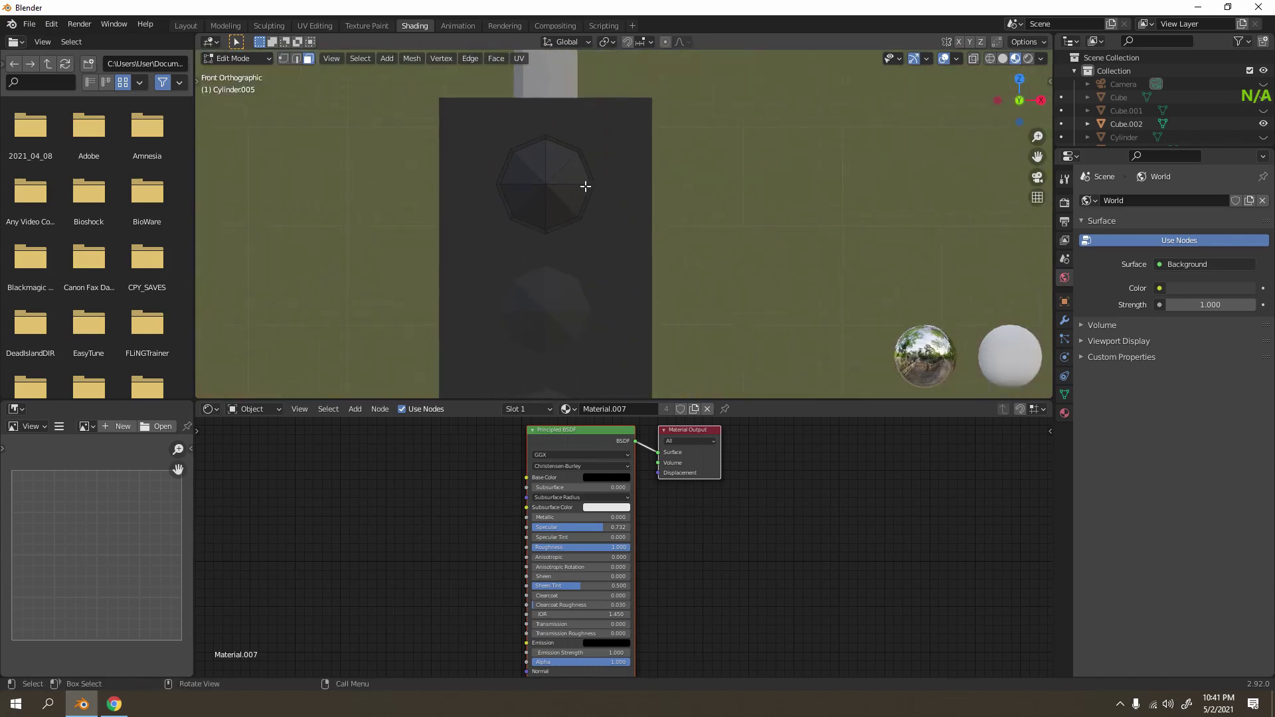
left_click(535, 172)
key("ctrl+l")
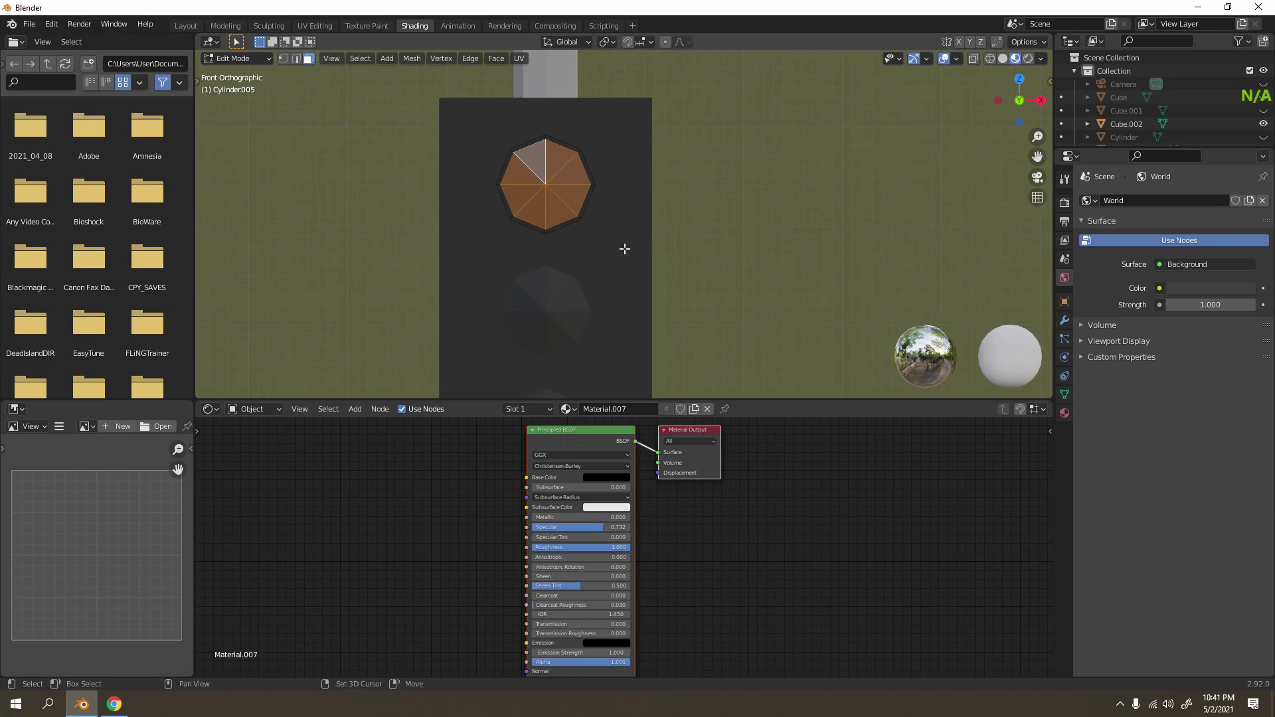
Add a second material slot to the top lamp, create a new material in it and assign it to the selected lens faces.
left_click(525, 409)
left_click(602, 434)
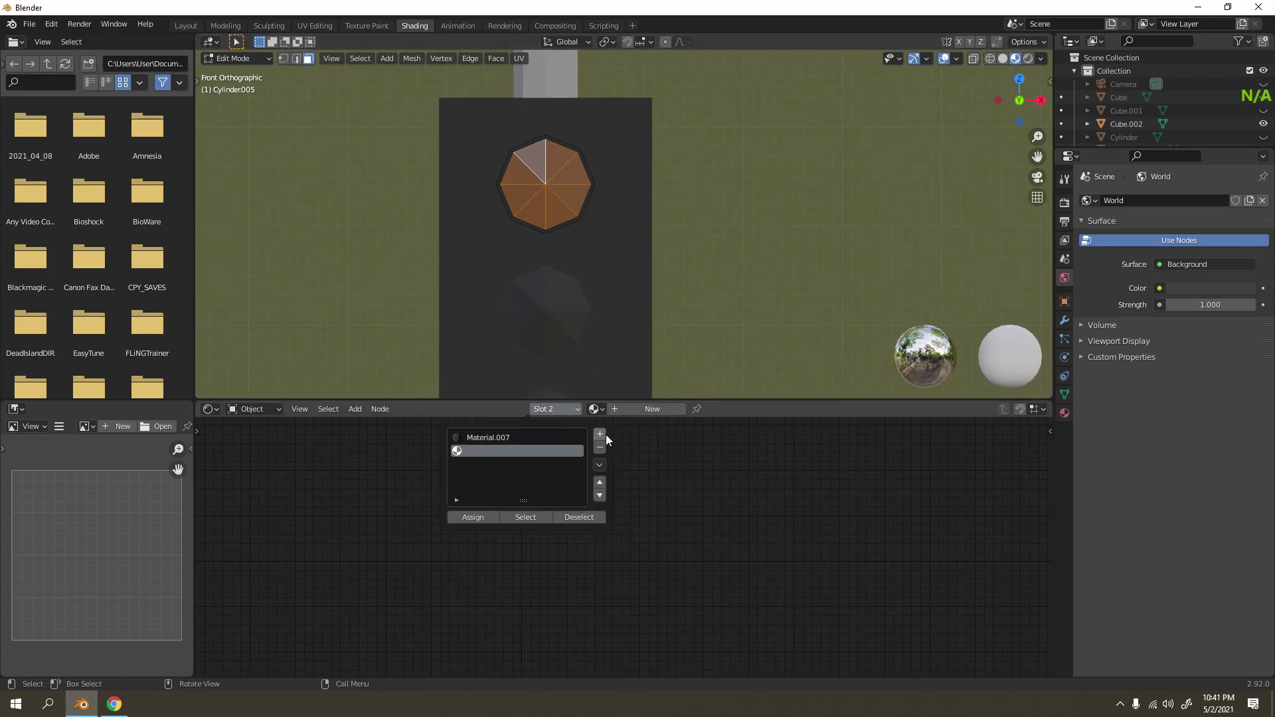
left_click(640, 411)
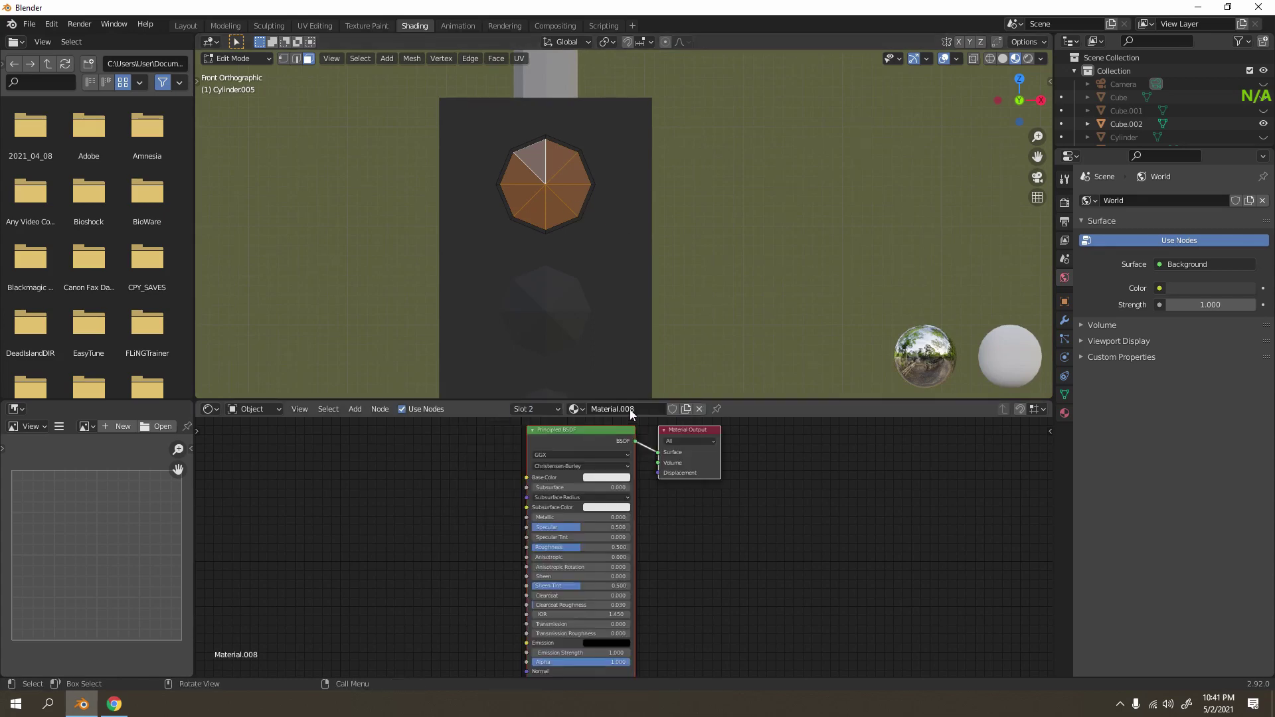
left_click(554, 407)
left_click(489, 514)
Set the top lens material to a saturated red base color with roughness 0.000 and specular 1.000.
left_click(611, 478)
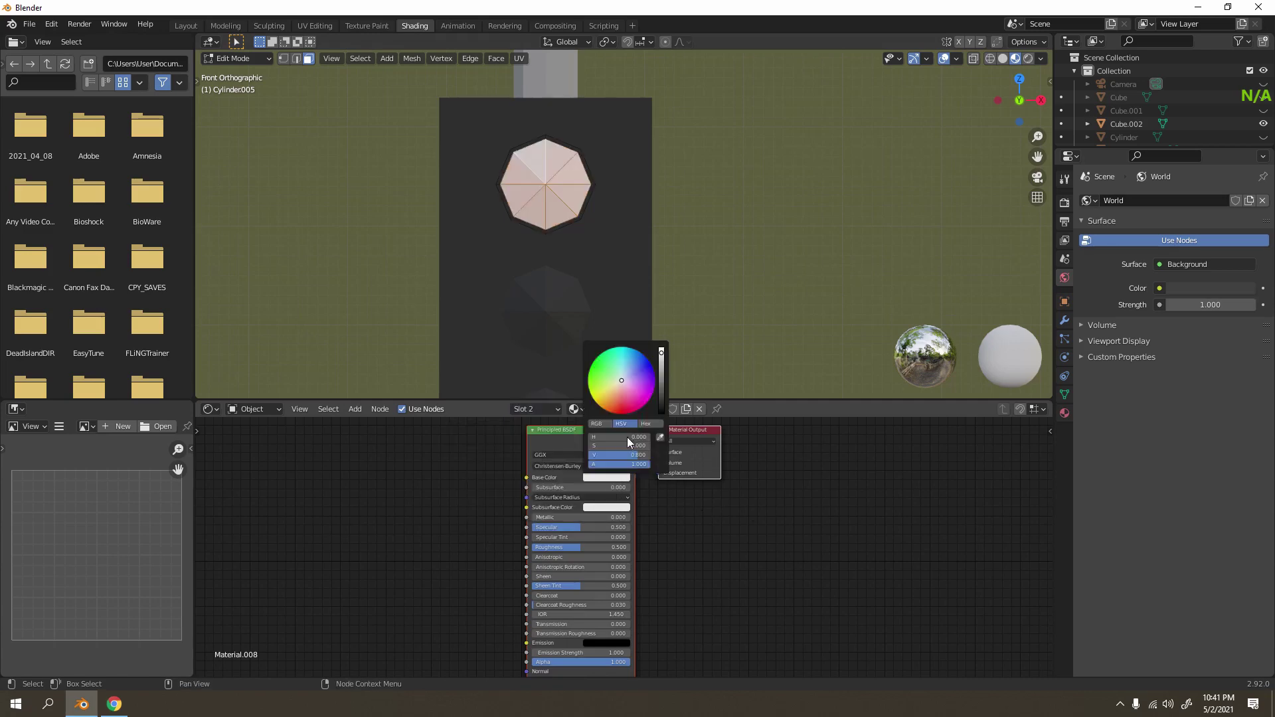
left_click_drag(628, 444, 658, 443)
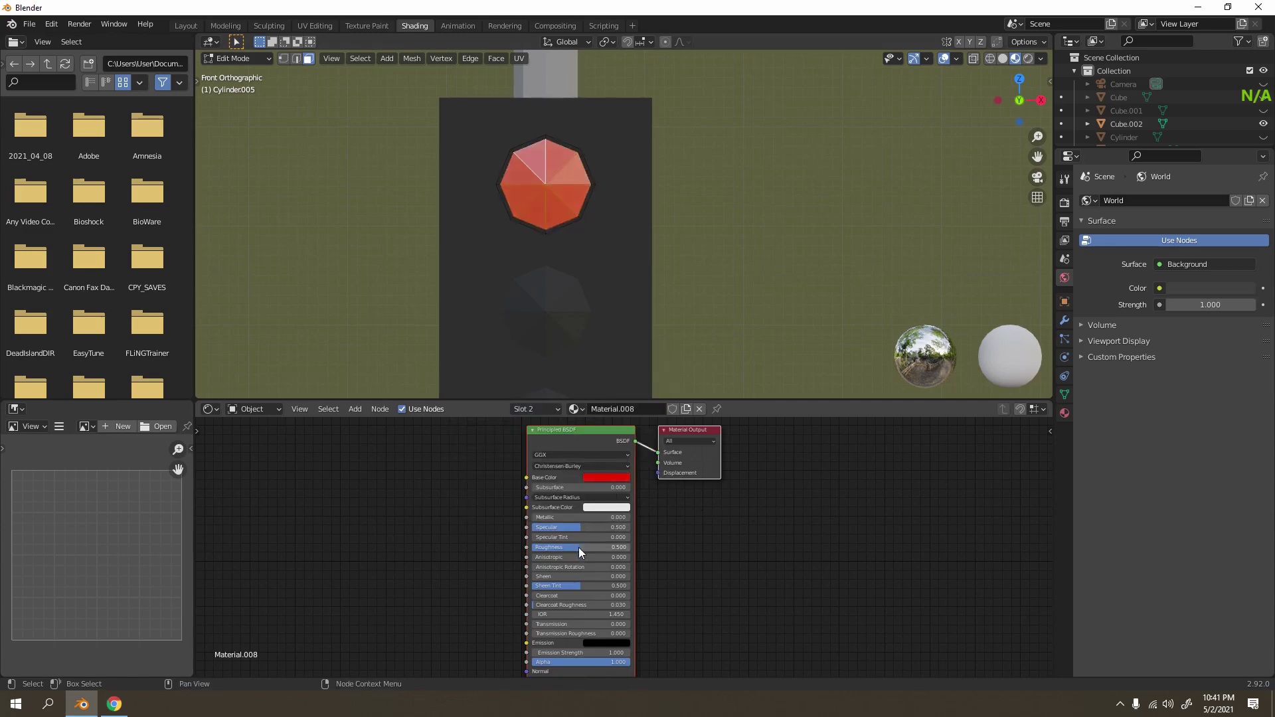
left_click_drag(579, 548, 551, 547)
middle_click_drag(535, 276, 579, 297)
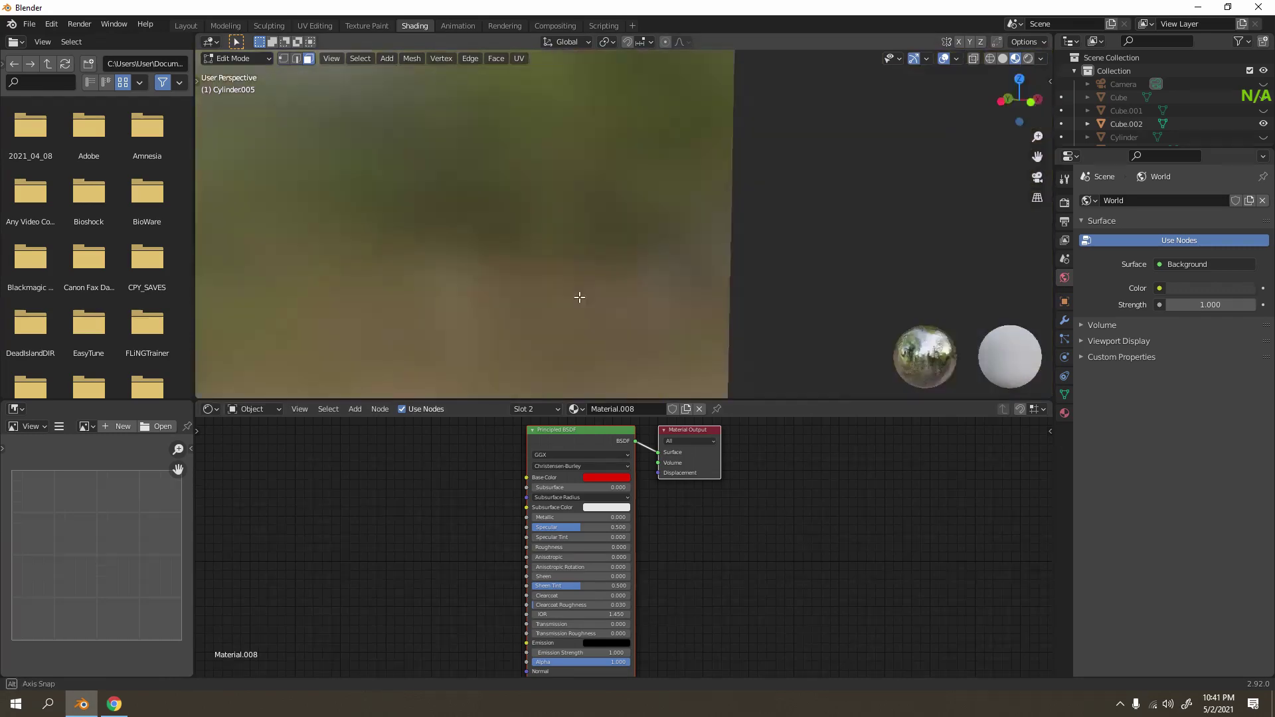
scroll(579, 297, "down", 5)
scroll(591, 295, "up", 2)
scroll(704, 300, "up", 4)
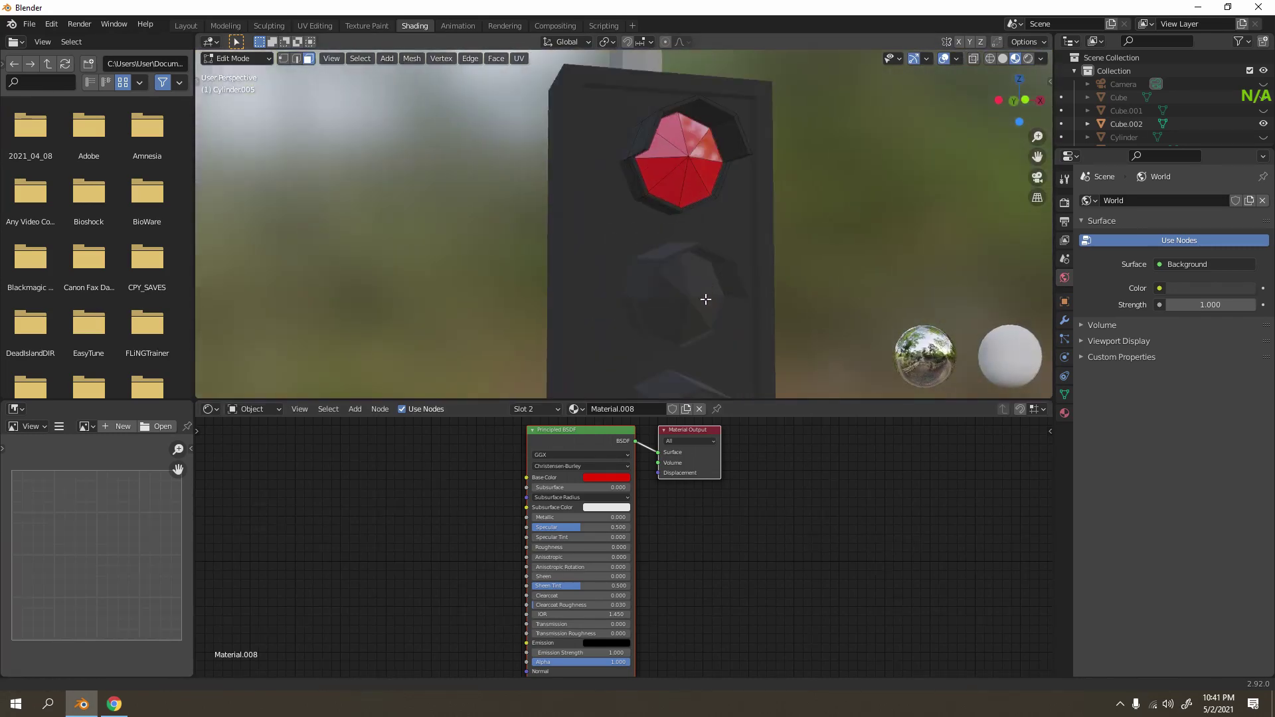
middle_click_drag(705, 300, 694, 340, "shift")
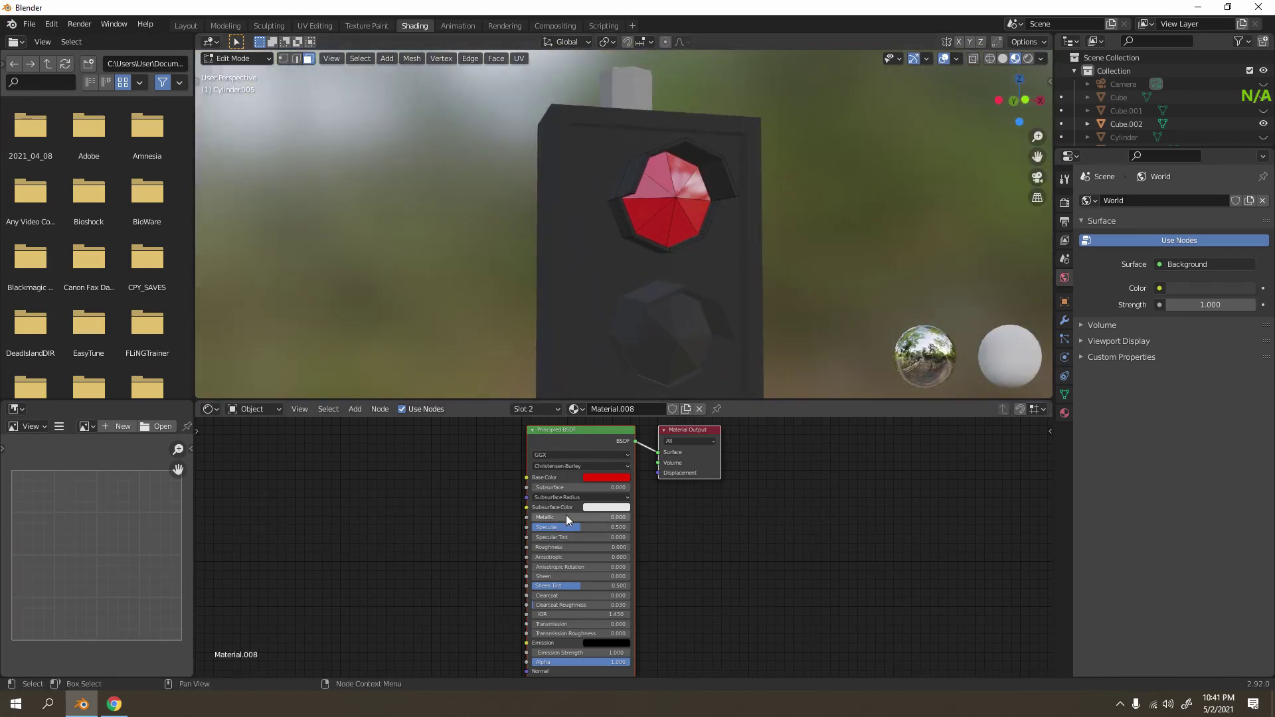
left_click_drag(566, 527, 618, 527)
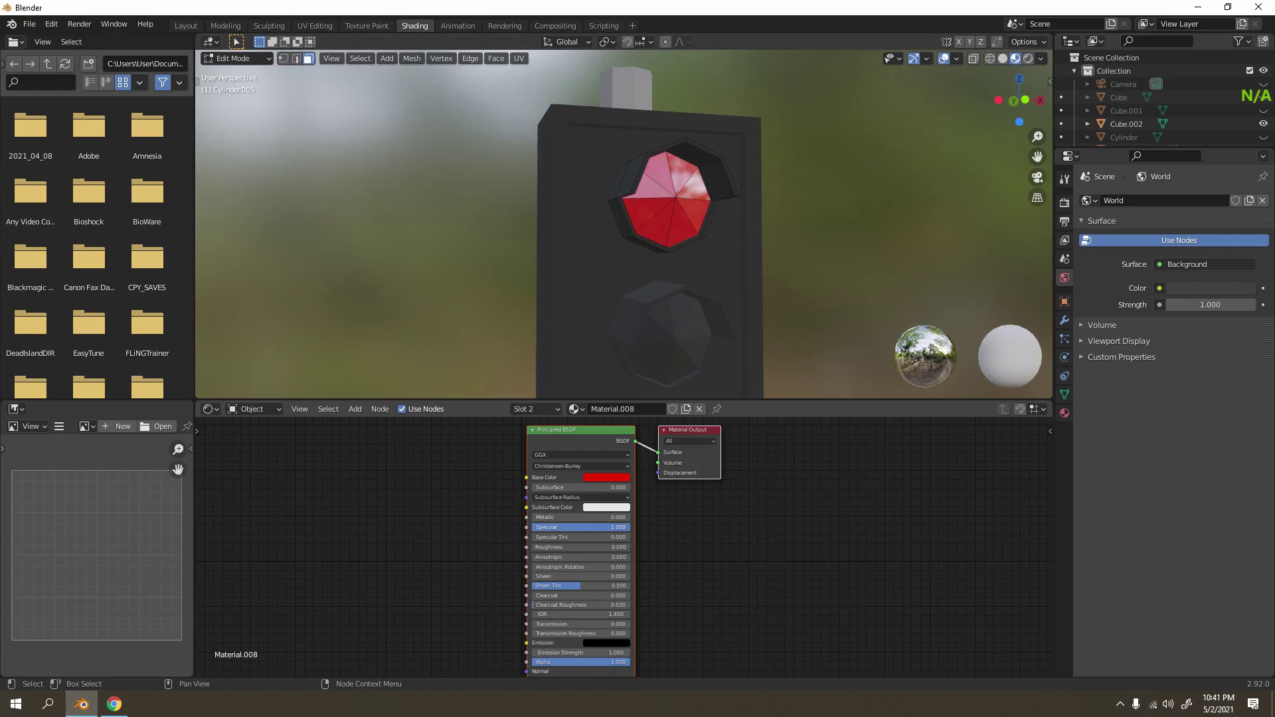
scroll(723, 290, "down", 2)
middle_click_drag(642, 319, 636, 267, "shift")
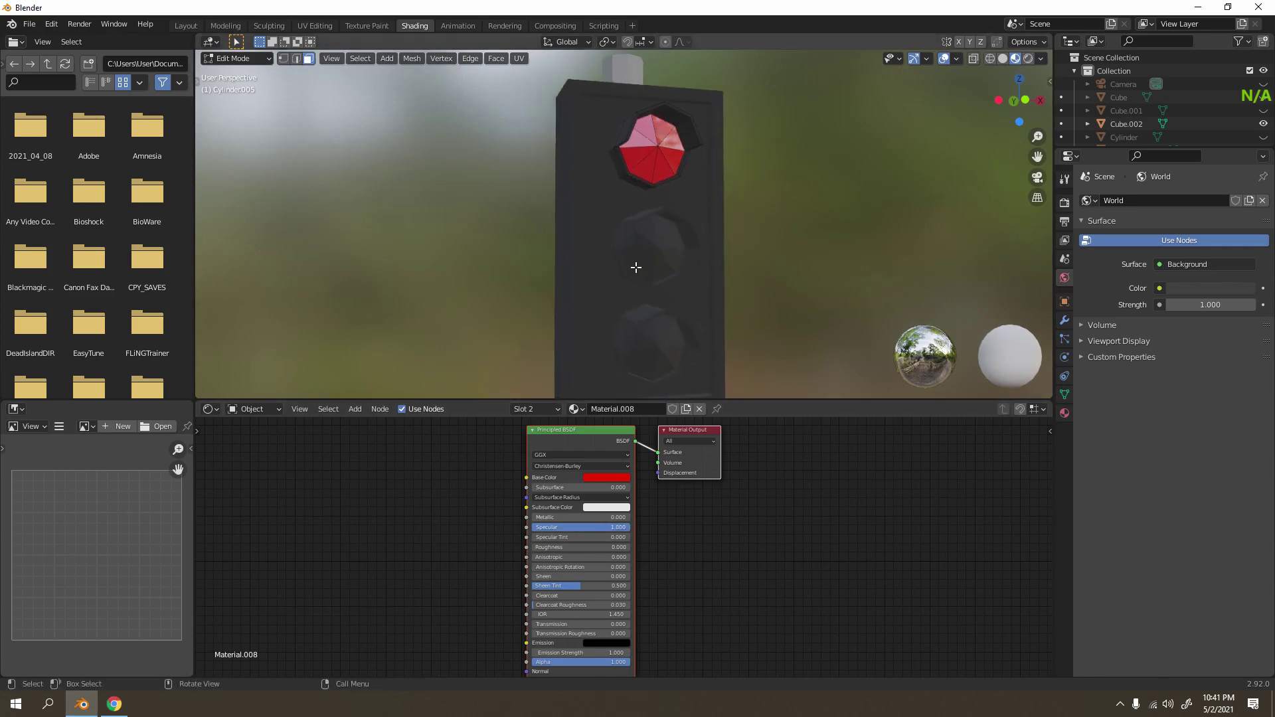
Enter Edit Mode on the middle lamp and select its eight triangular front faces in front view.
key("Tab")
left_click(672, 246)
key("Tab")
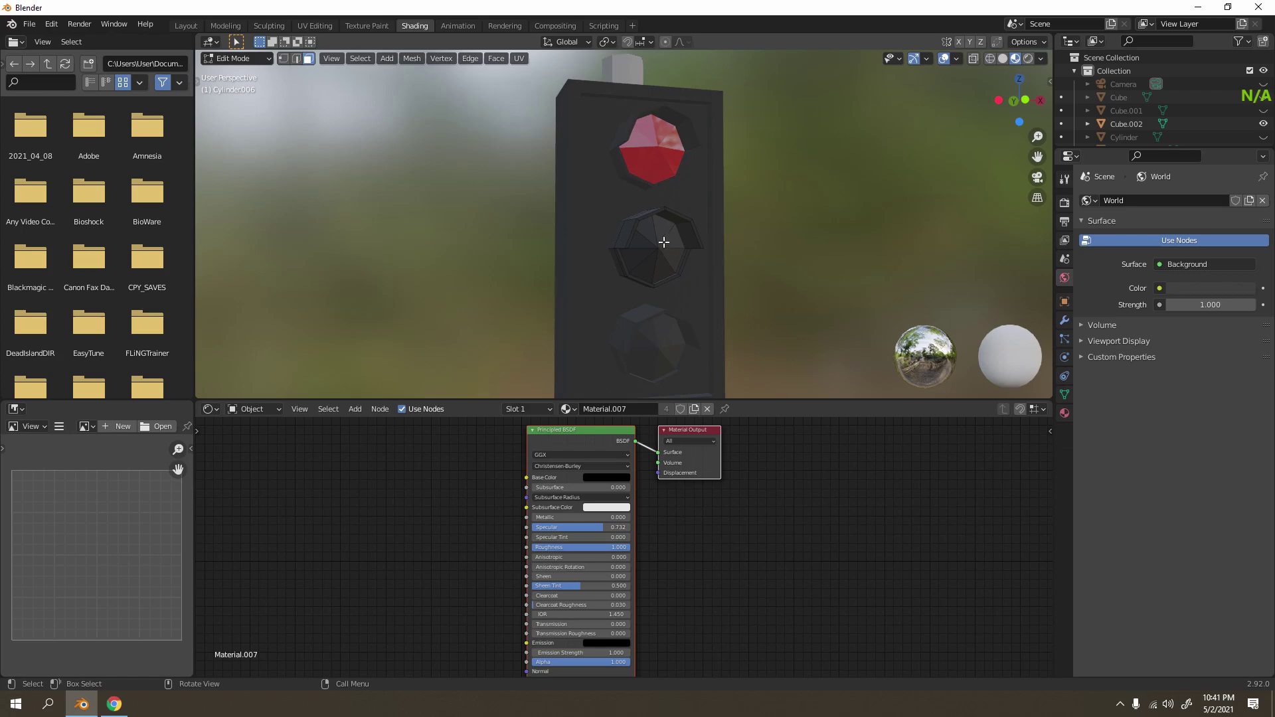
left_click_drag(662, 242, 670, 277)
key("KP_1")
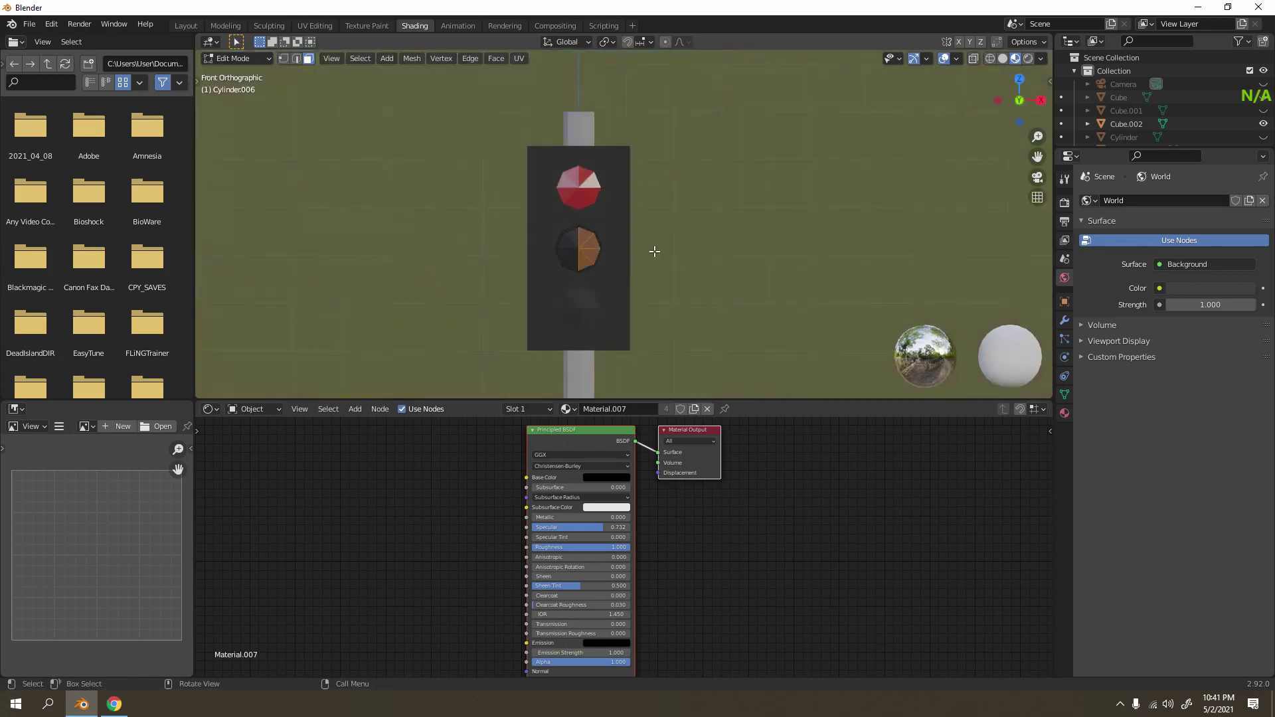
scroll(654, 251, "up", 5)
left_click_drag(567, 241, 565, 378)
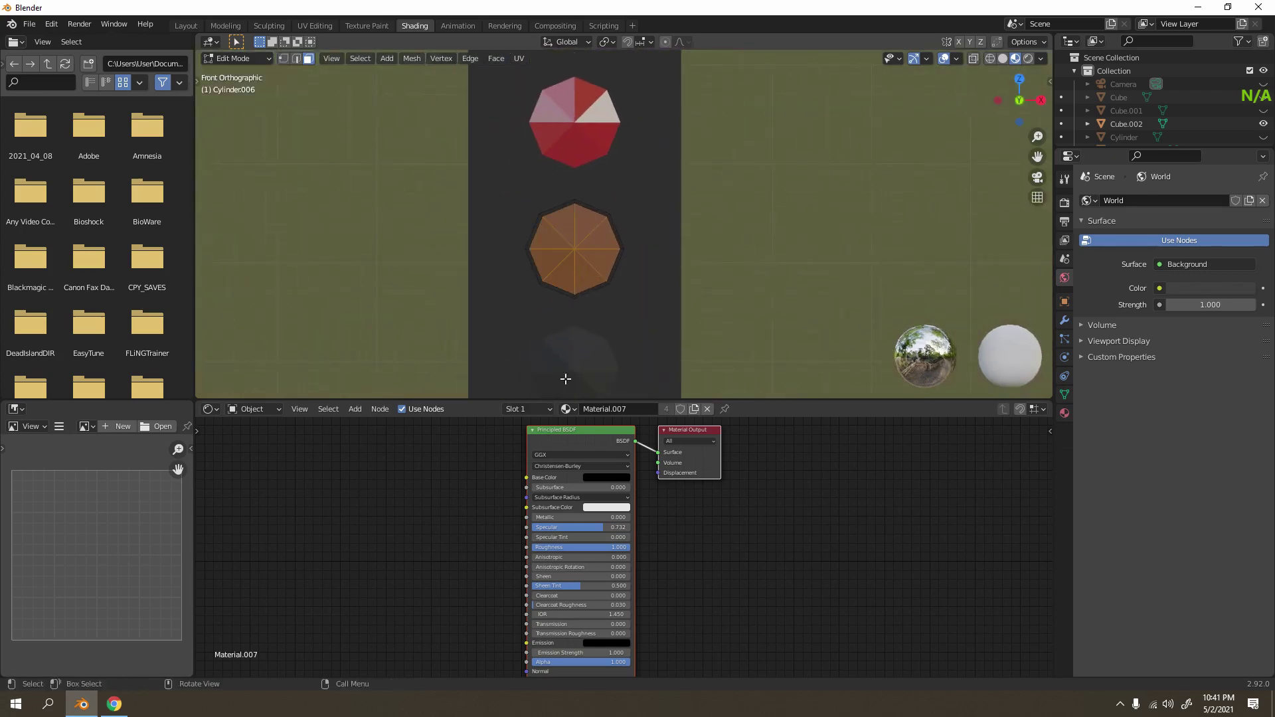
Add a second material slot to the middle lamp, create a new material in it and assign it to the selected faces.
left_click(522, 409)
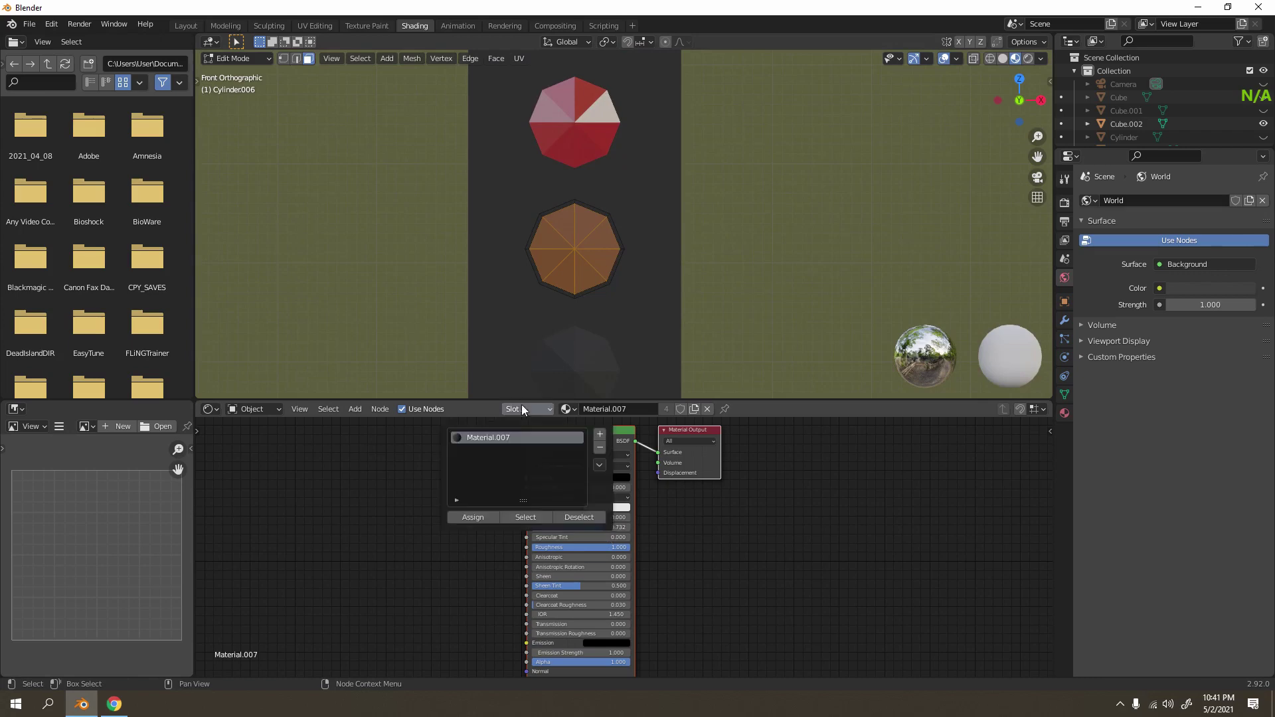
left_click(599, 441)
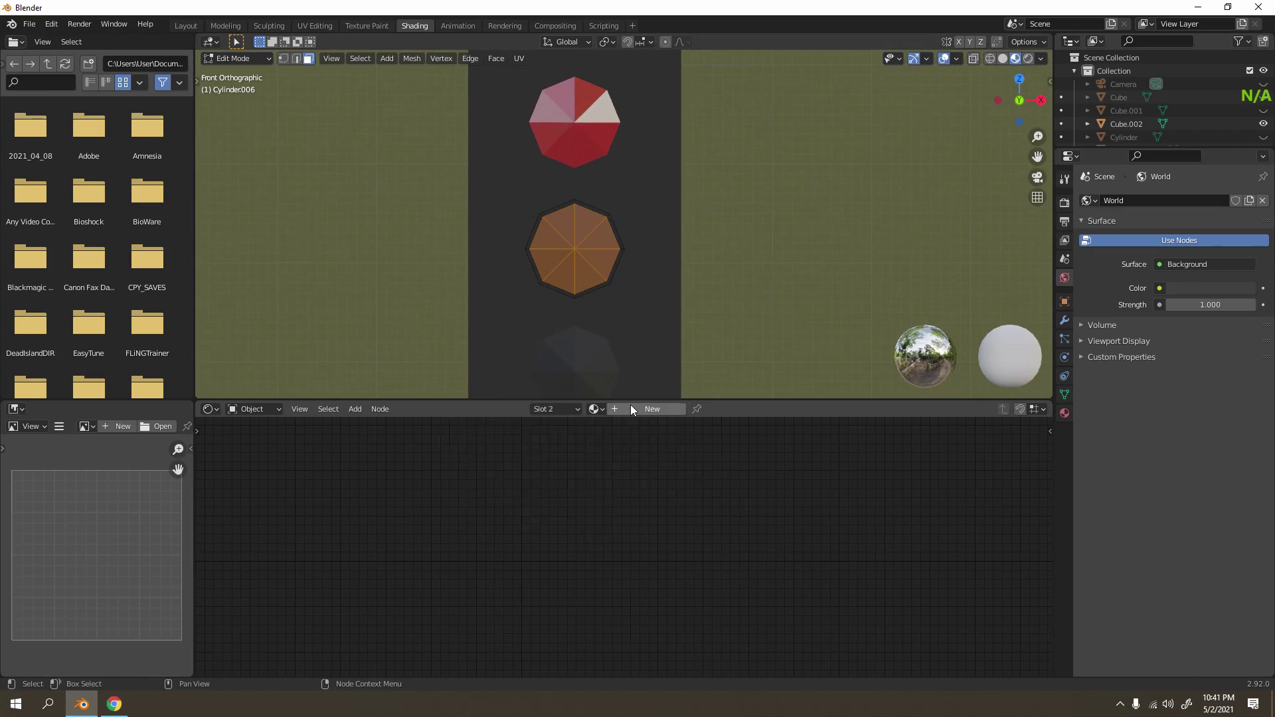
left_click(631, 407)
left_click(543, 407)
left_click(489, 515)
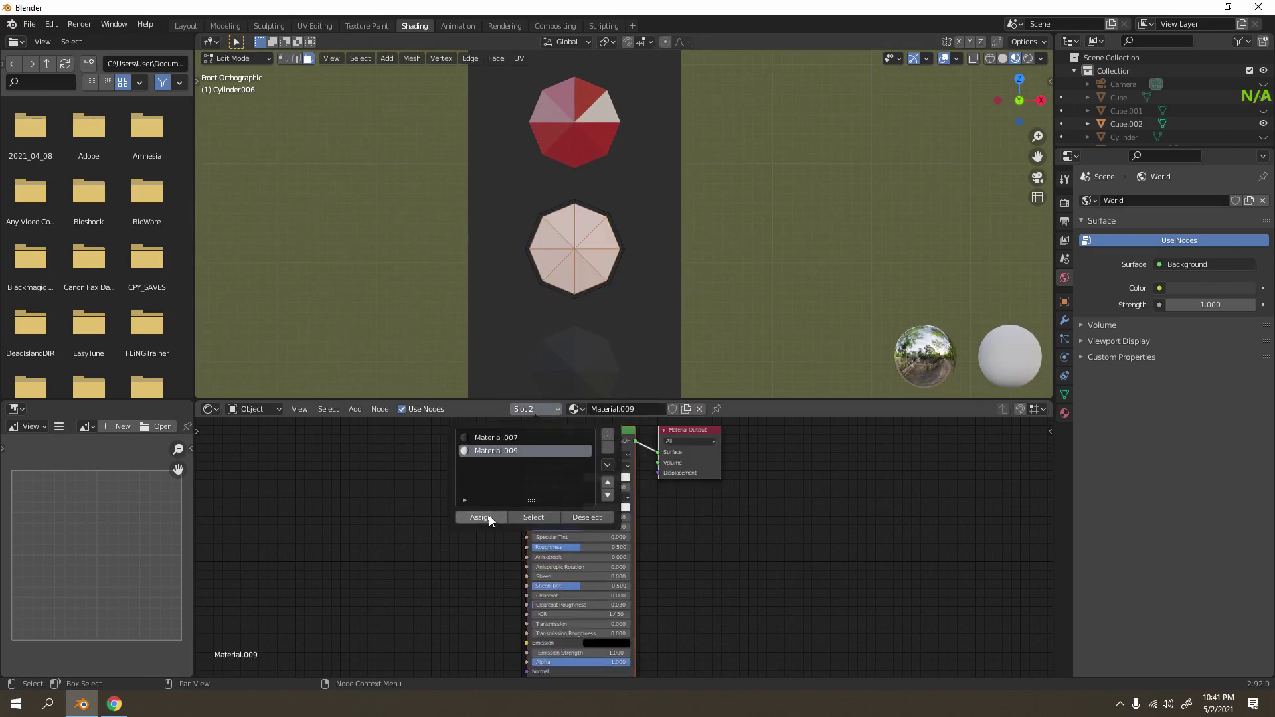
Set the middle lens material to a saturated amber-yellow base color with specular 1.000 and roughness 0.000.
left_click(602, 478)
left_click(610, 391)
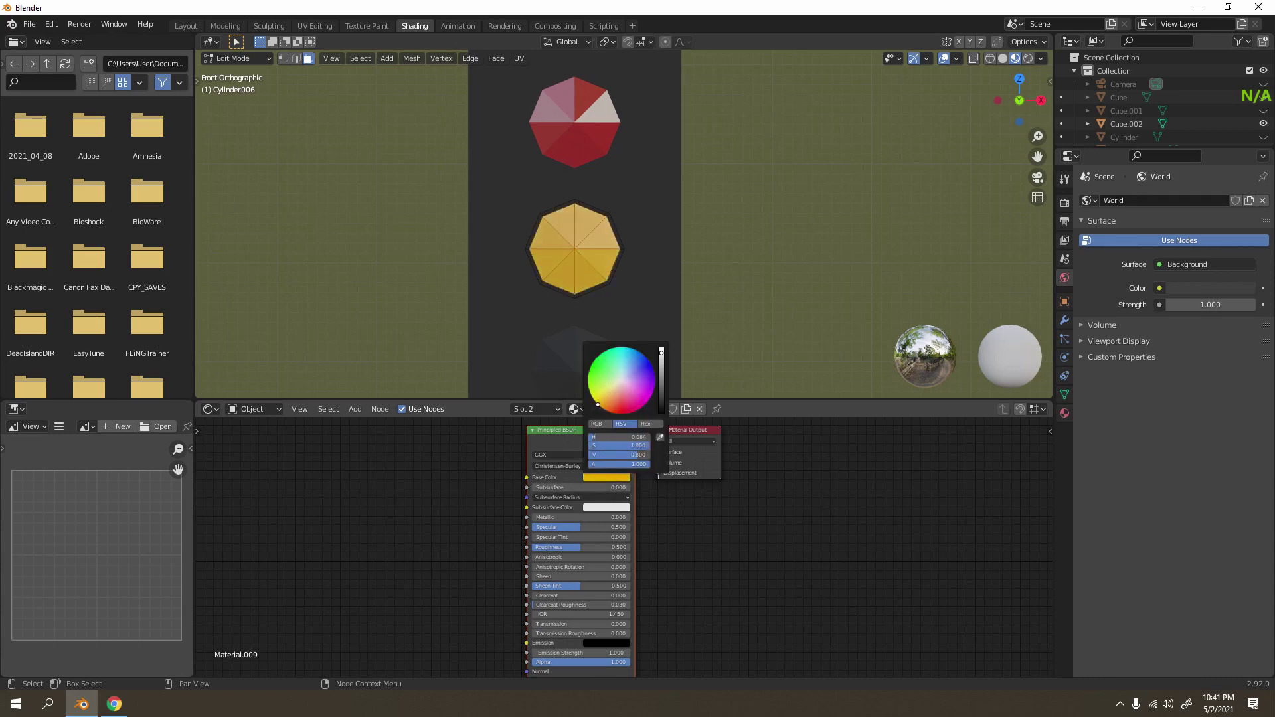
mouse_move(596, 525)
left_mouse_down()
mouse_move(648, 517)
mouse_move(531, 516)
mouse_move(630, 524)
mouse_move(532, 546)
left_mouse_up()
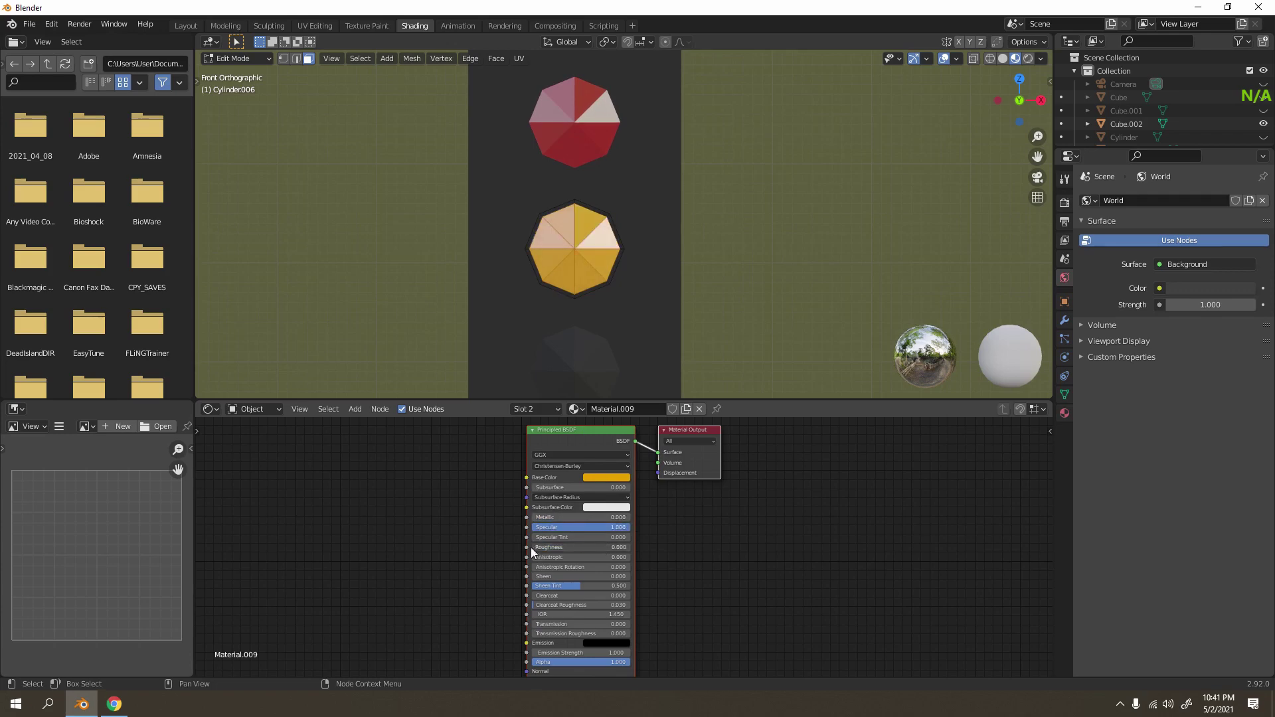
Switch to the bottom lamp in Edit Mode and select its eight triangular front faces.
middle_click_drag(689, 313, 660, 213, "shift")
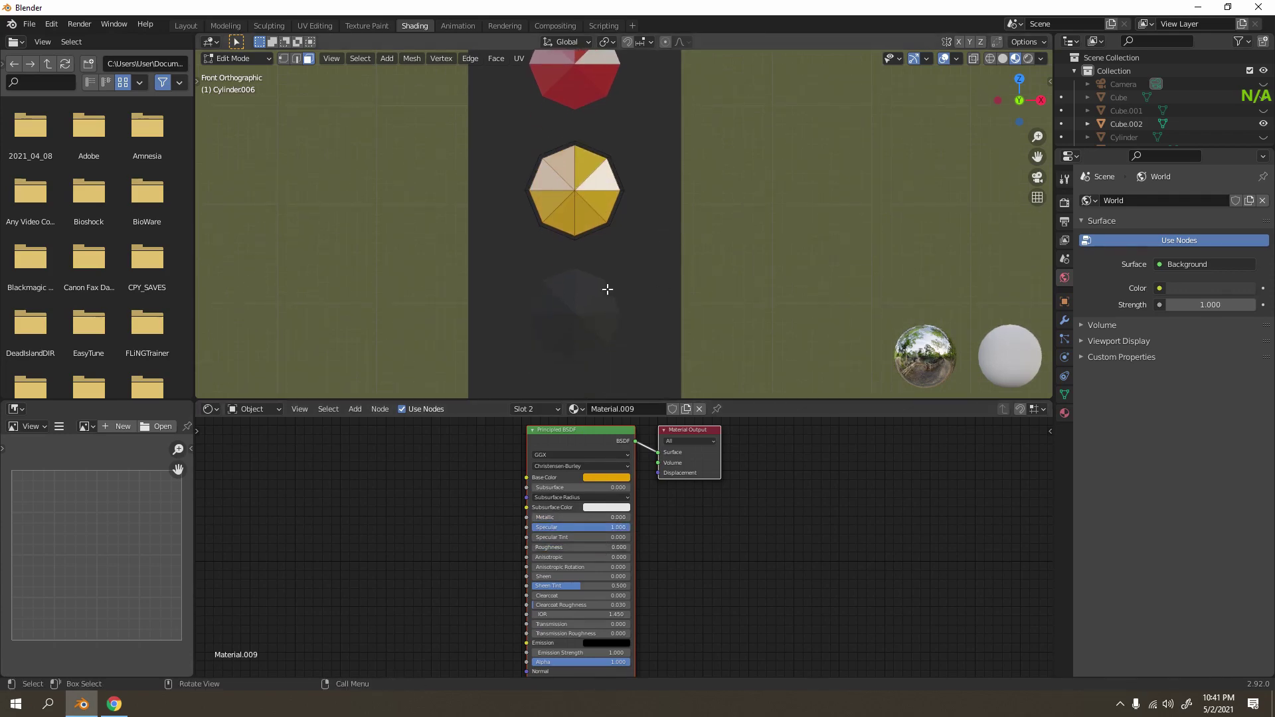
key("Tab")
left_click(598, 319)
key("Tab")
left_click_drag(554, 301, 620, 342)
left_click(870, 220)
left_click_drag(560, 302, 590, 334)
Give the bottom lamp a second material slot with a new material and assign it to the selected lens faces.
left_click(550, 409)
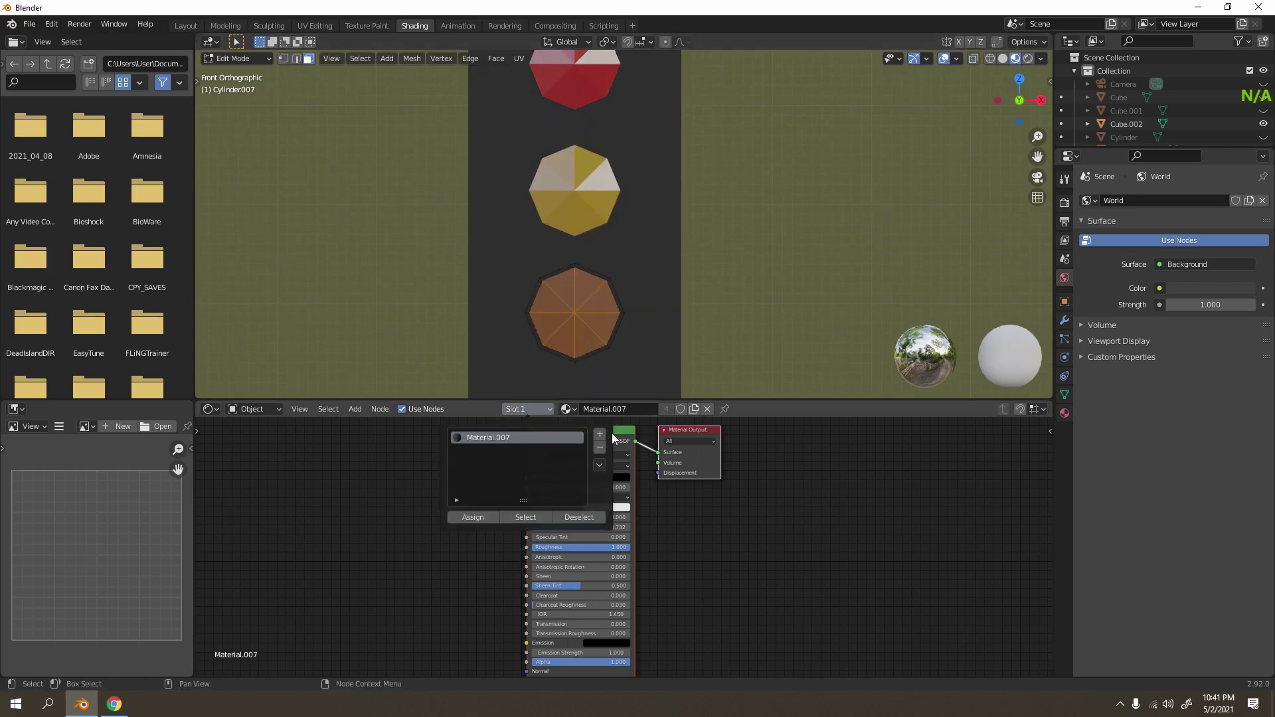
left_click(601, 435)
left_click(641, 409)
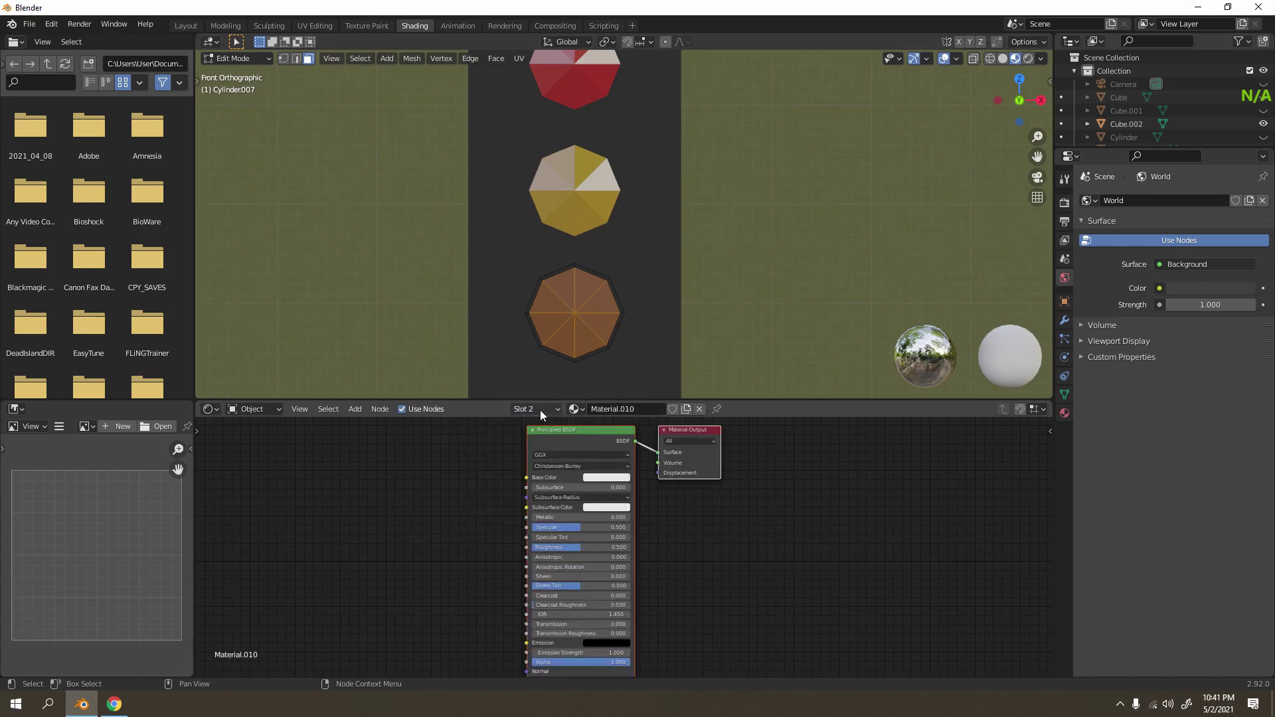
left_click(540, 412)
left_click(476, 520)
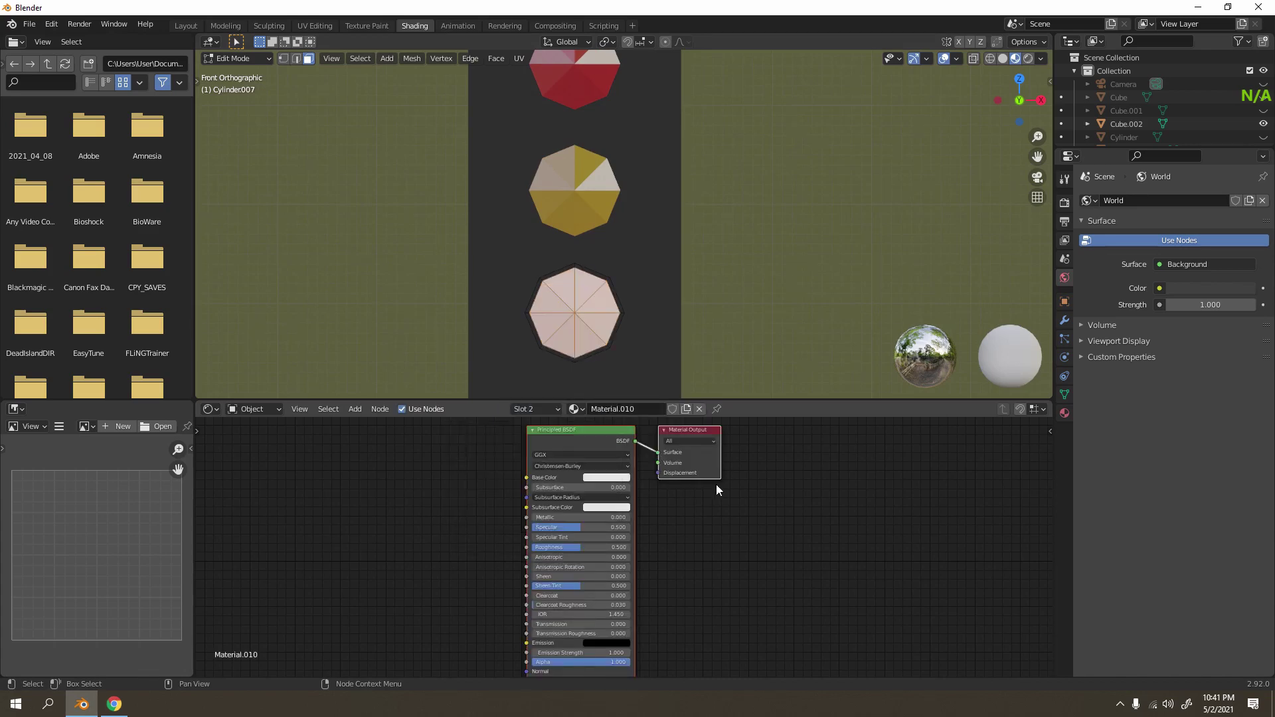
Set the bottom lens material to a saturated green base color with specular 1.000 and roughness 0.000, and return to Object Mode.
left_click(603, 476)
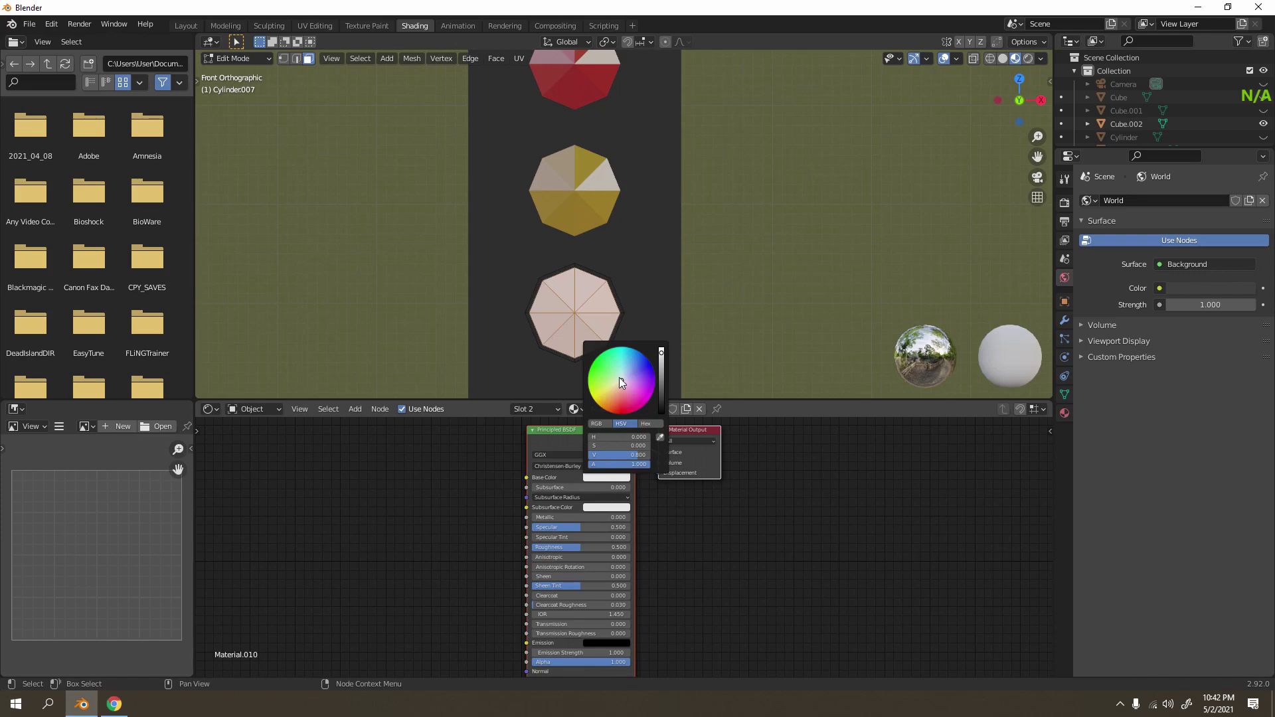
left_click(590, 366)
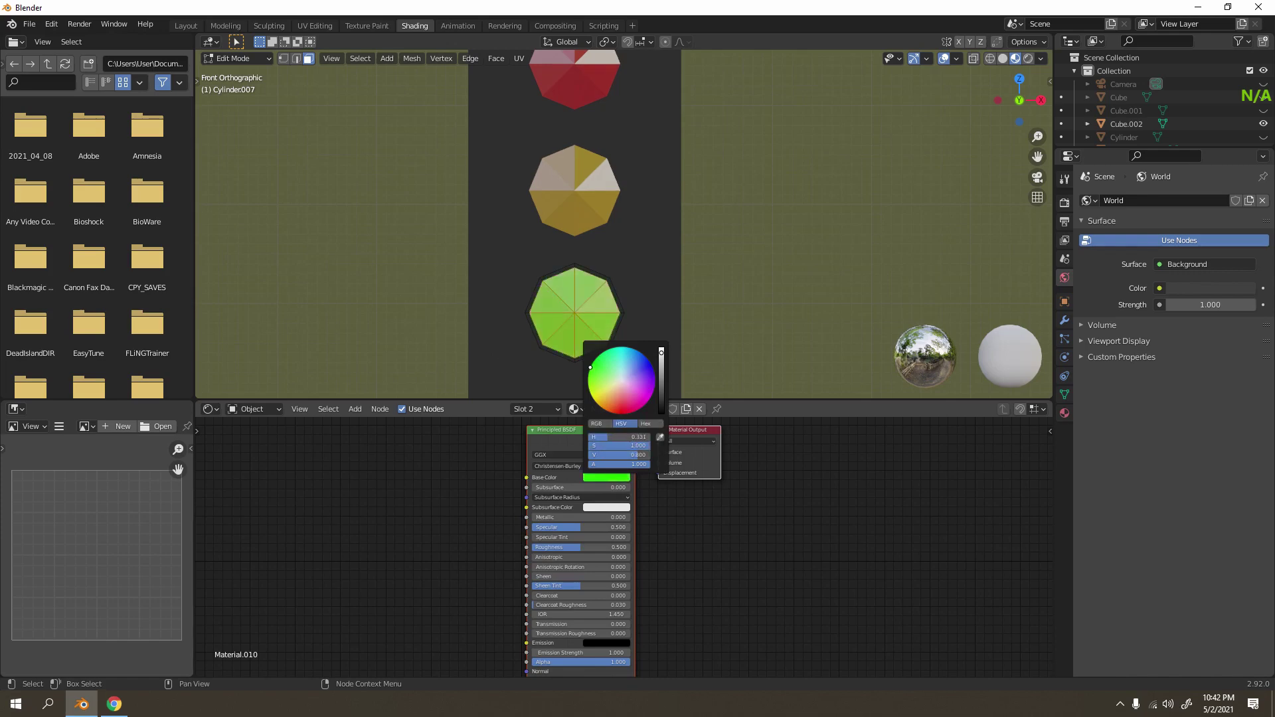
left_click_drag(589, 525, 531, 547)
scroll(703, 258, "down", 6)
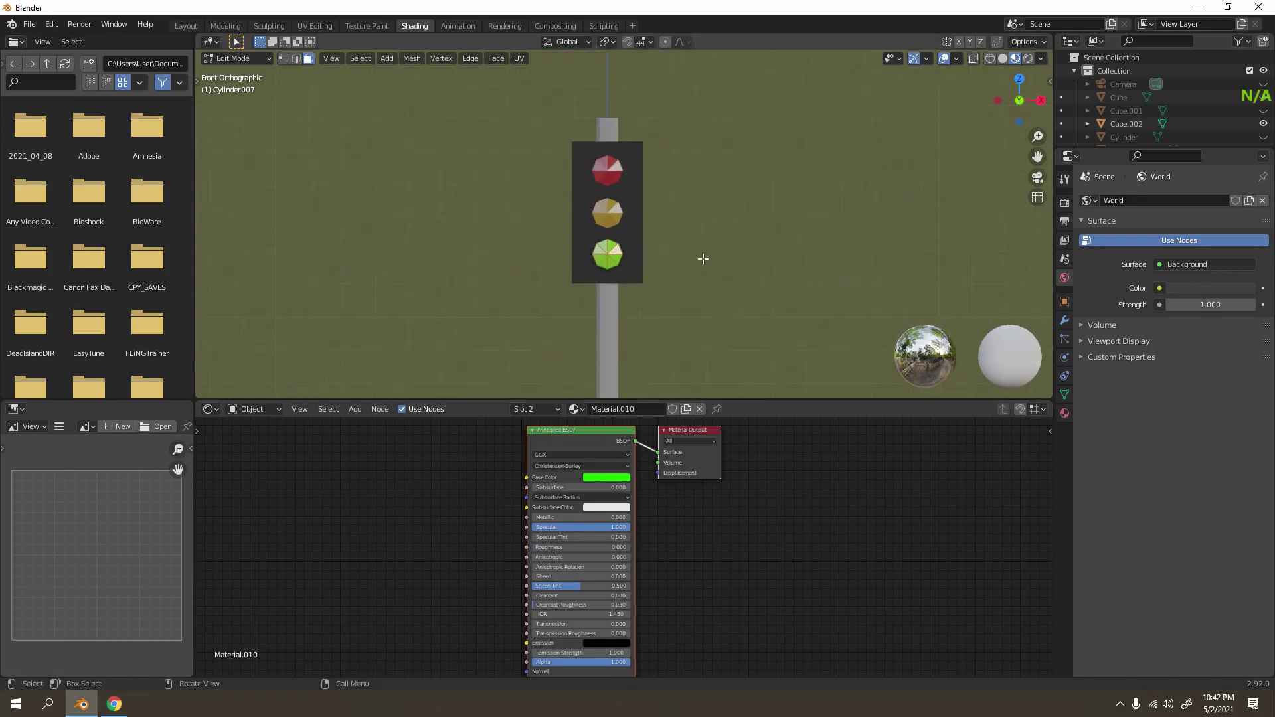
middle_click_drag(703, 259, 826, 242)
key("Tab")
Examine the colored lenses, signal box and pole of the traffic light from several angles and distances.
scroll(826, 241, "down", 3)
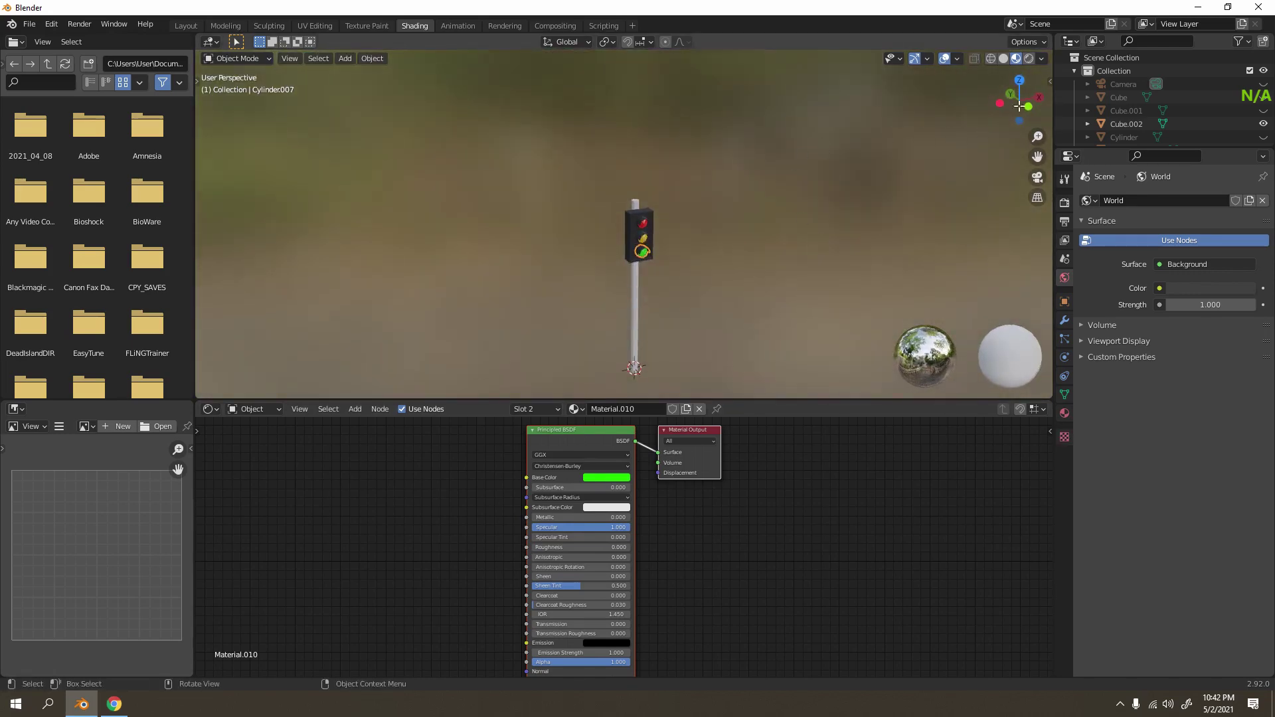
middle_click_drag(757, 203, 733, 186, "shift")
scroll(726, 147, "up", 3)
middle_click_drag(726, 142, 723, 133, "shift")
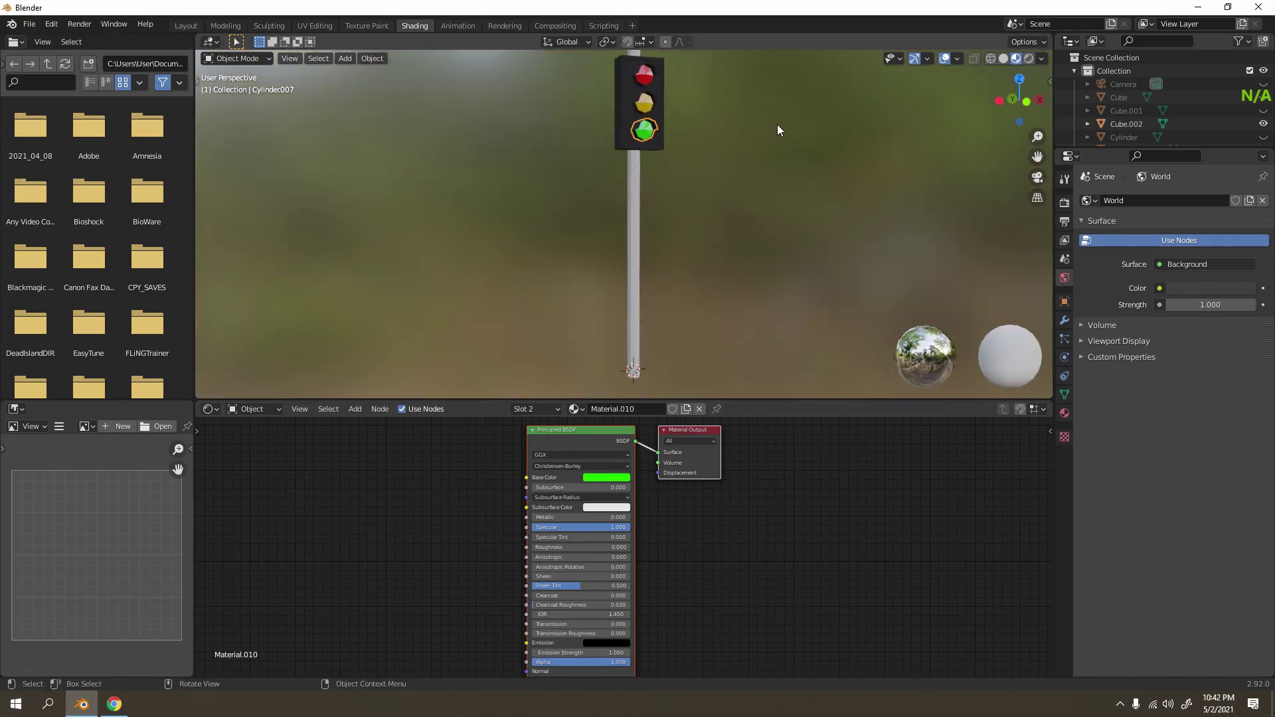
scroll(751, 197, "down", 3)
scroll(747, 191, "up", 5)
scroll(746, 252, "down", 5)
middle_click_drag(746, 257, 714, 242)
scroll(649, 201, "down", 2)
middle_click_drag(649, 201, 663, 252)
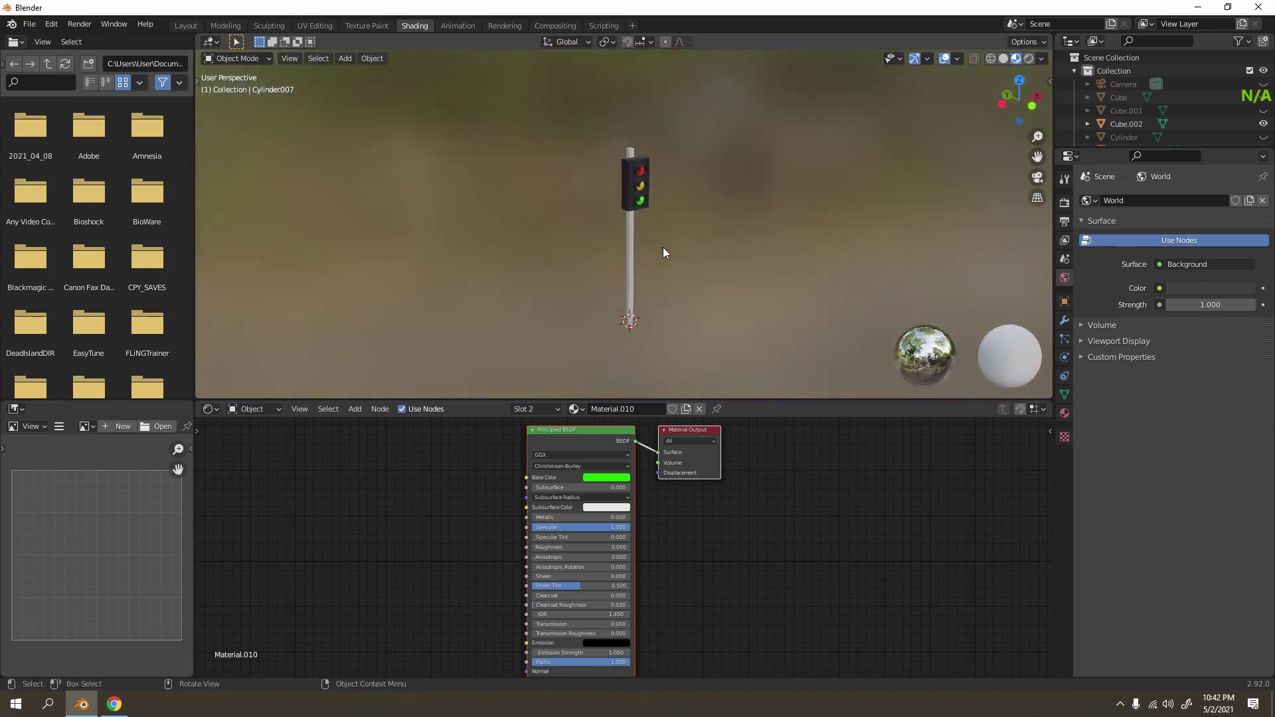
scroll(690, 238, "up", 2)
mouse_move(761, 210)
middle_mouse_down("shift")
mouse_move(763, 256)
mouse_move(760, 215)
middle_mouse_up("shift")
scroll(765, 253, "up", 4)
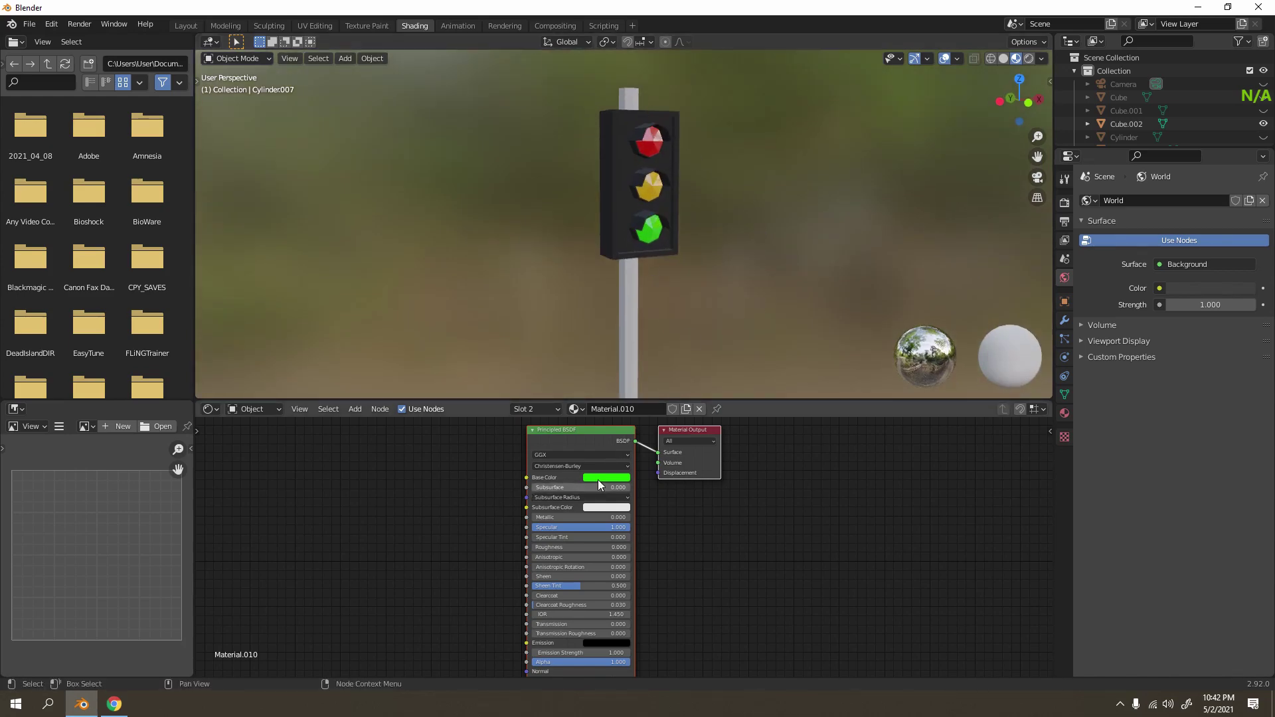
scroll(789, 209, "up", 1)
middle_click_drag(792, 142, 784, 202, "shift")
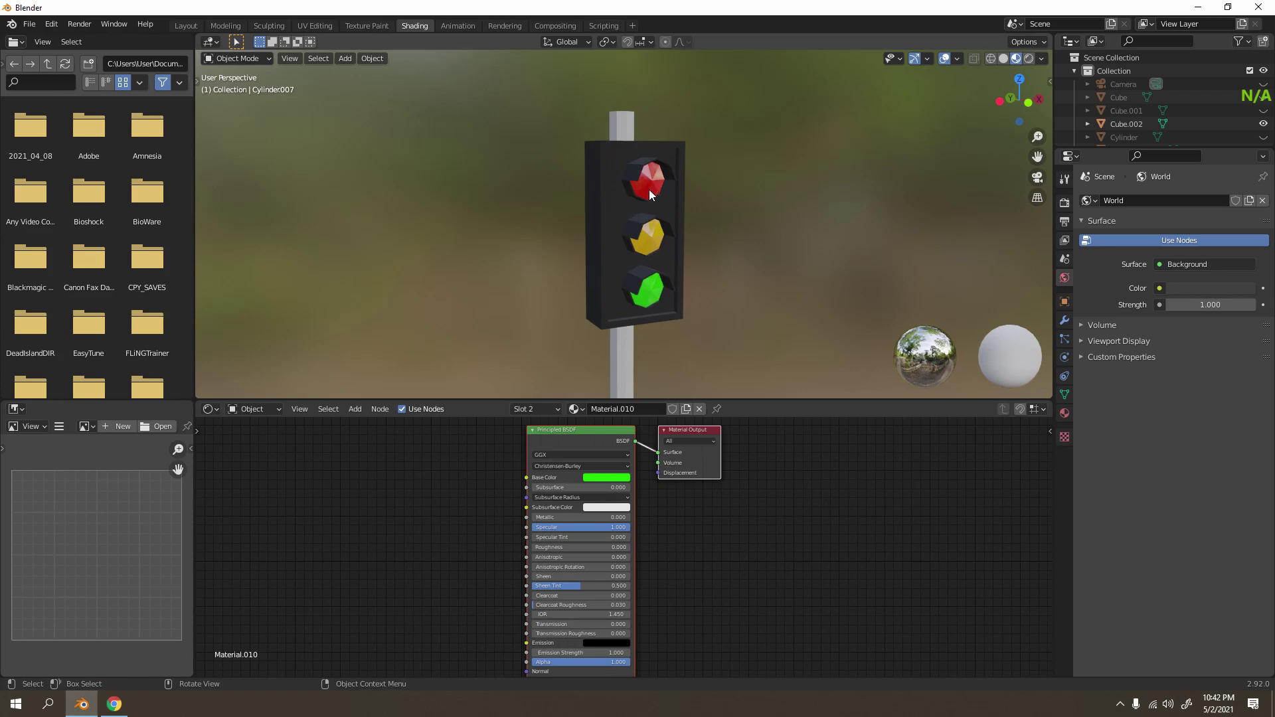
scroll(617, 182, "down", 3)
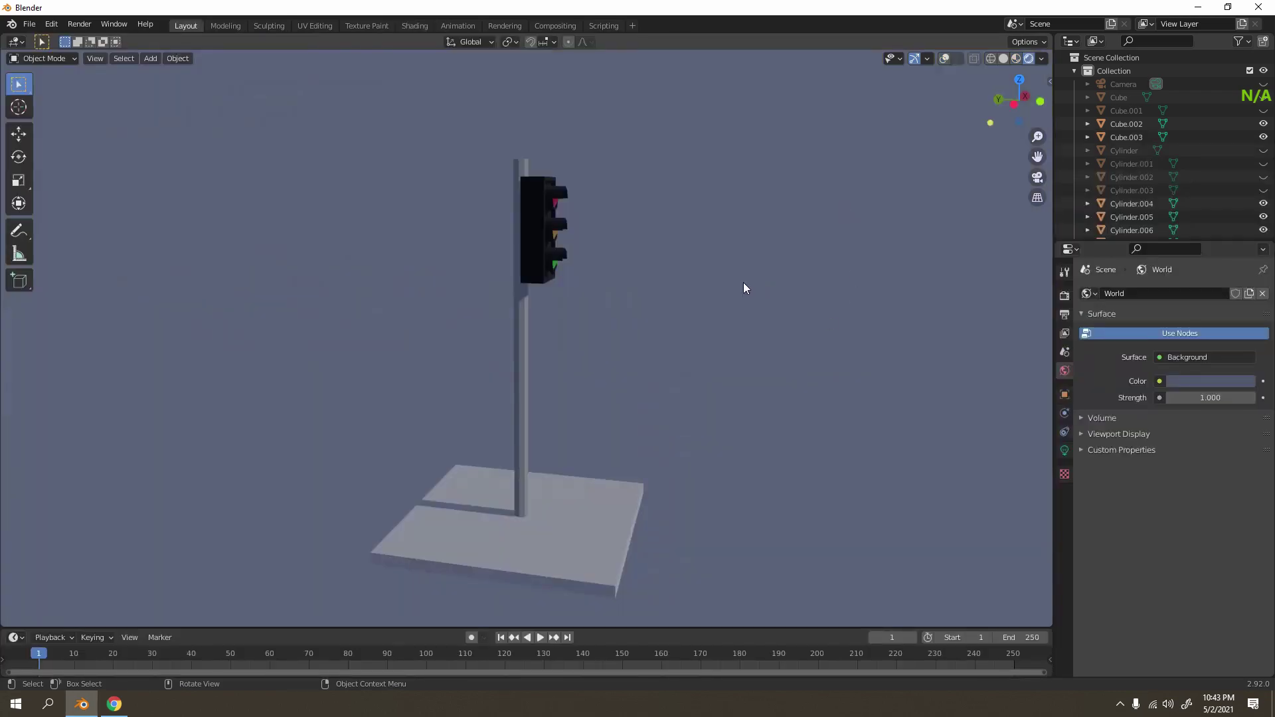
Inspect the rendered traffic light on its ground slab from both sides, with the scene's render settings open.
middle_click_drag(743, 281, 580, 288)
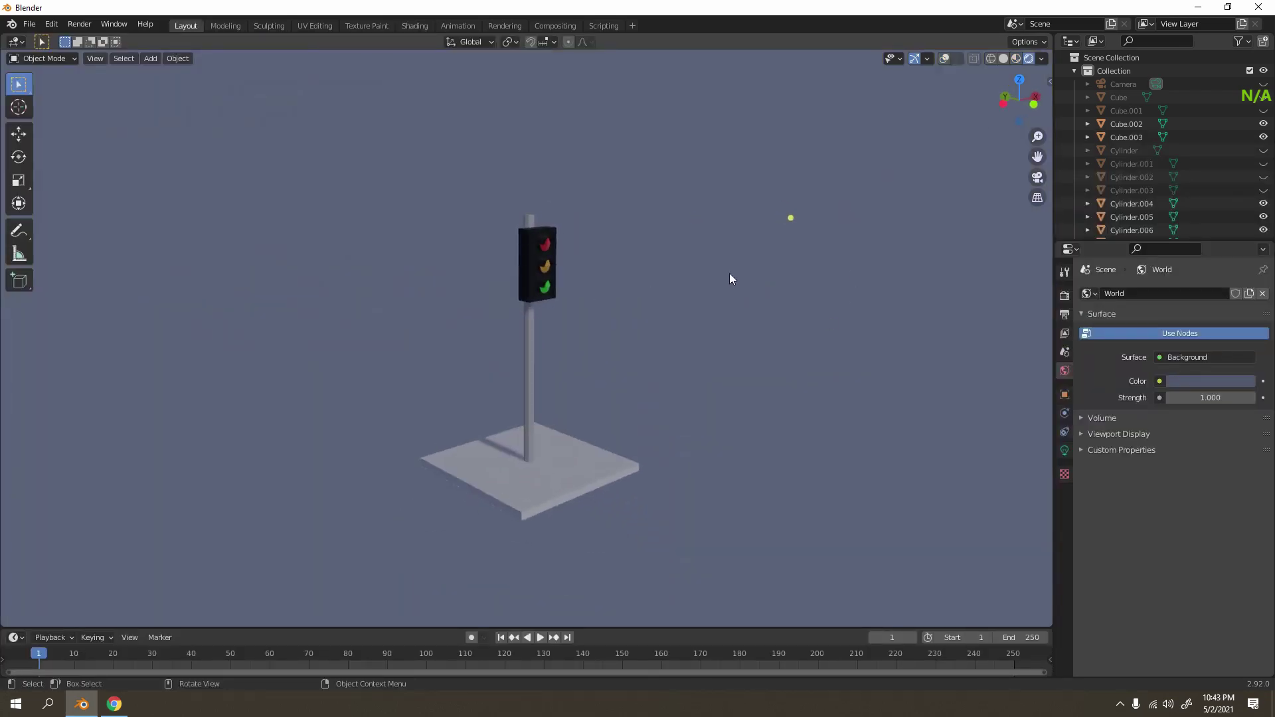
middle_click_drag(729, 273, 589, 270)
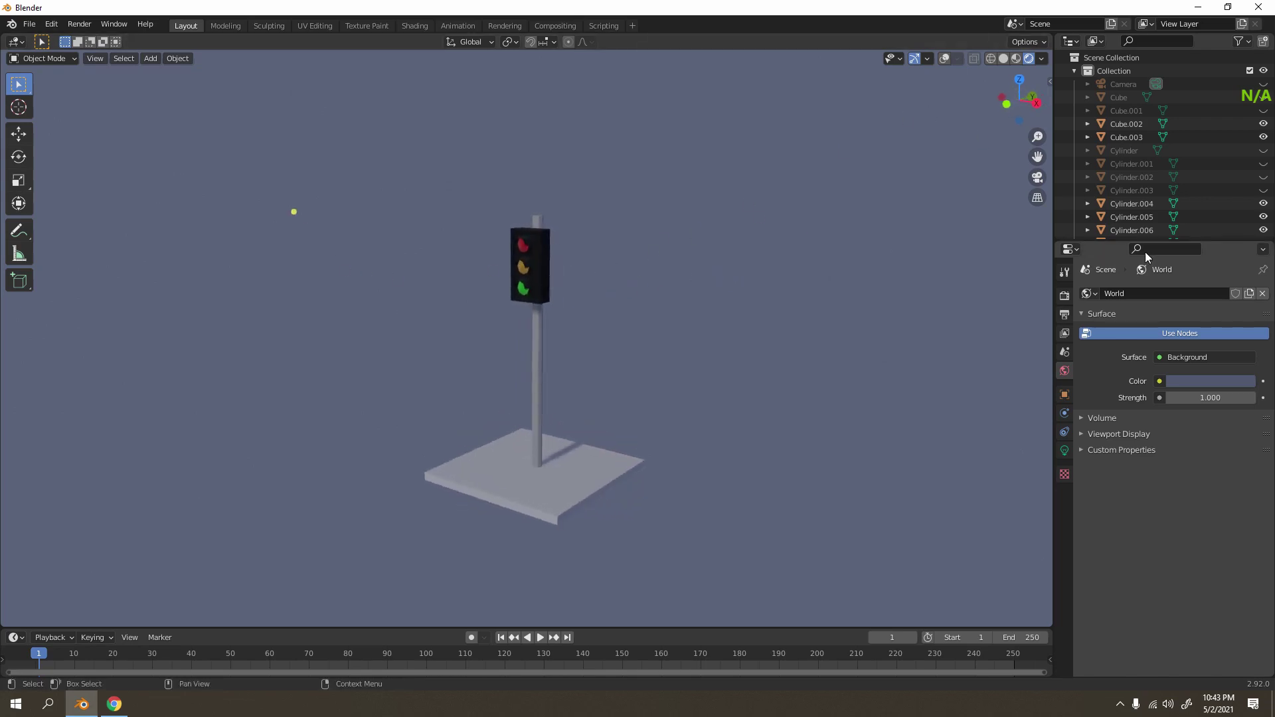
left_click(1064, 294)
middle_click_drag(830, 345, 695, 356)
scroll(671, 319, "up", 5)
scroll(637, 302, "down", 3)
middle_click_drag(612, 303, 497, 303)
middle_click_drag(578, 347, 344, 290)
scroll(561, 331, "down", 2)
scroll(504, 309, "up", 2)
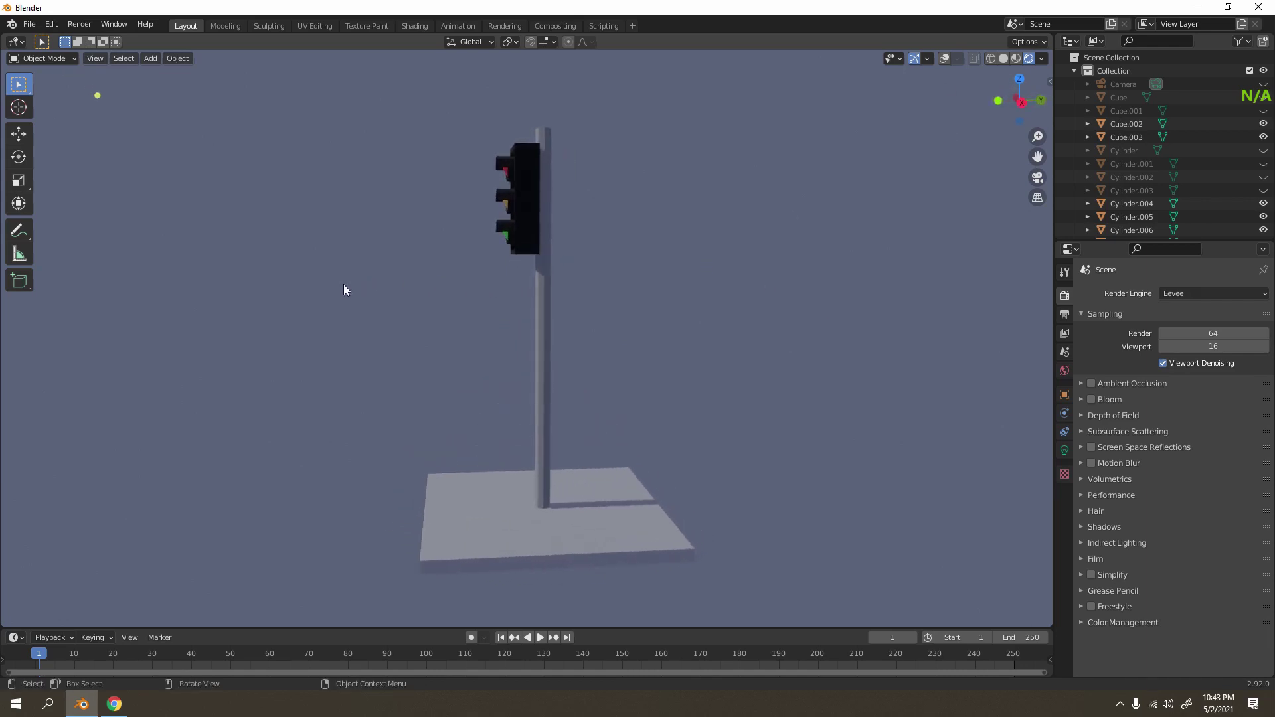